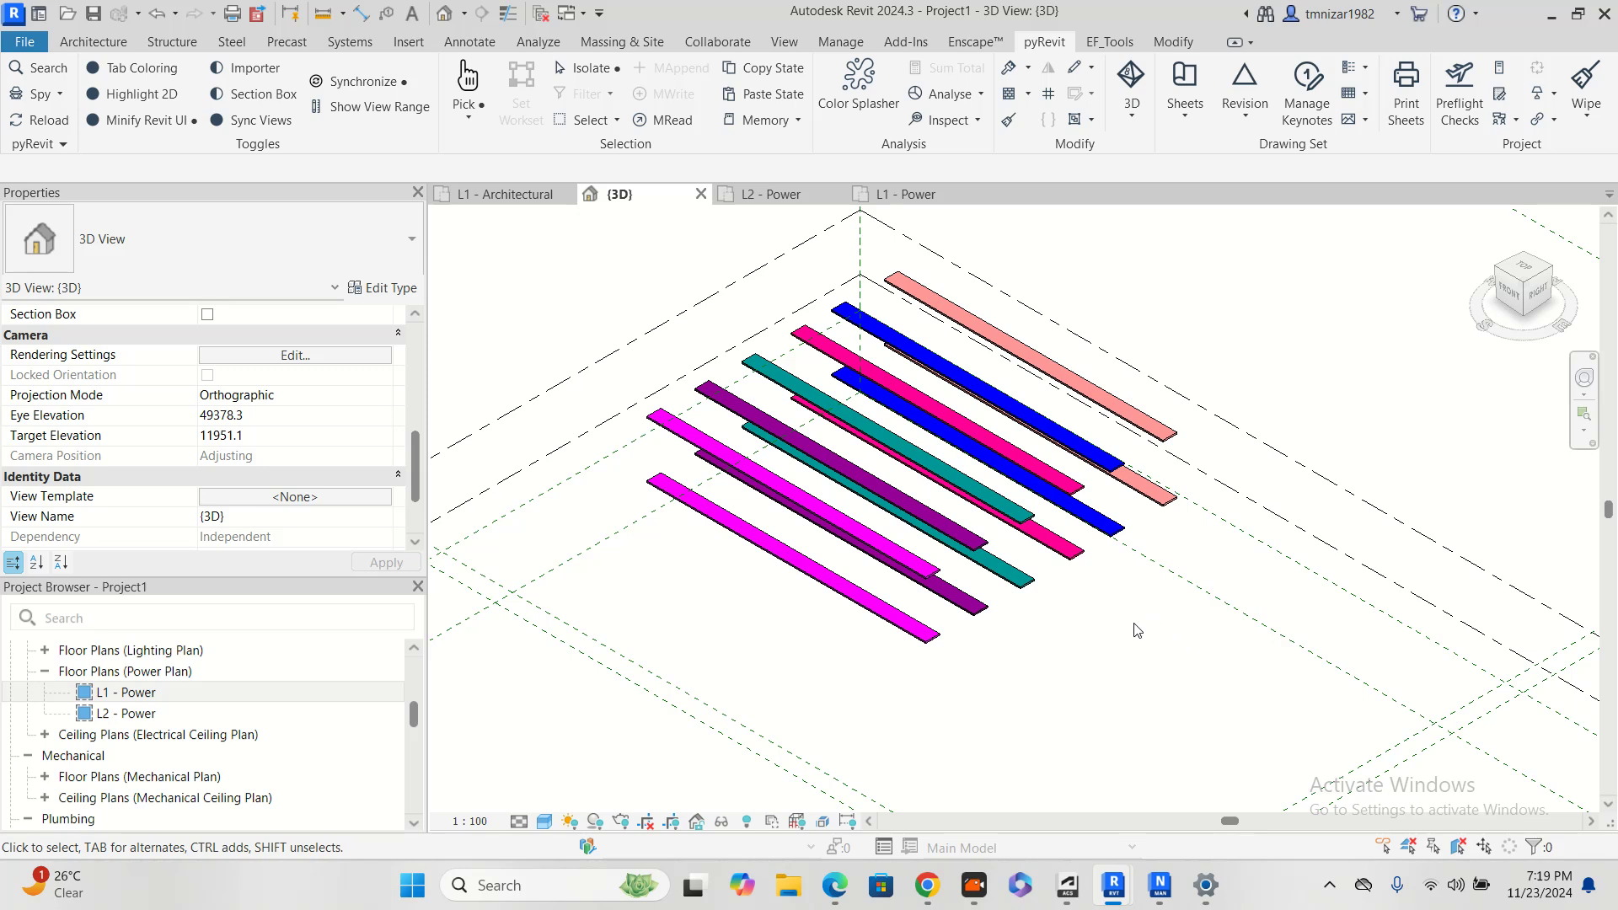
Switch to the L1 - Power floor plan without saving, then select and deselect its six cable trays
{"action": "middle_click_drag", "start_coordinate": [1145, 650], "coordinate": [1154, 667]}
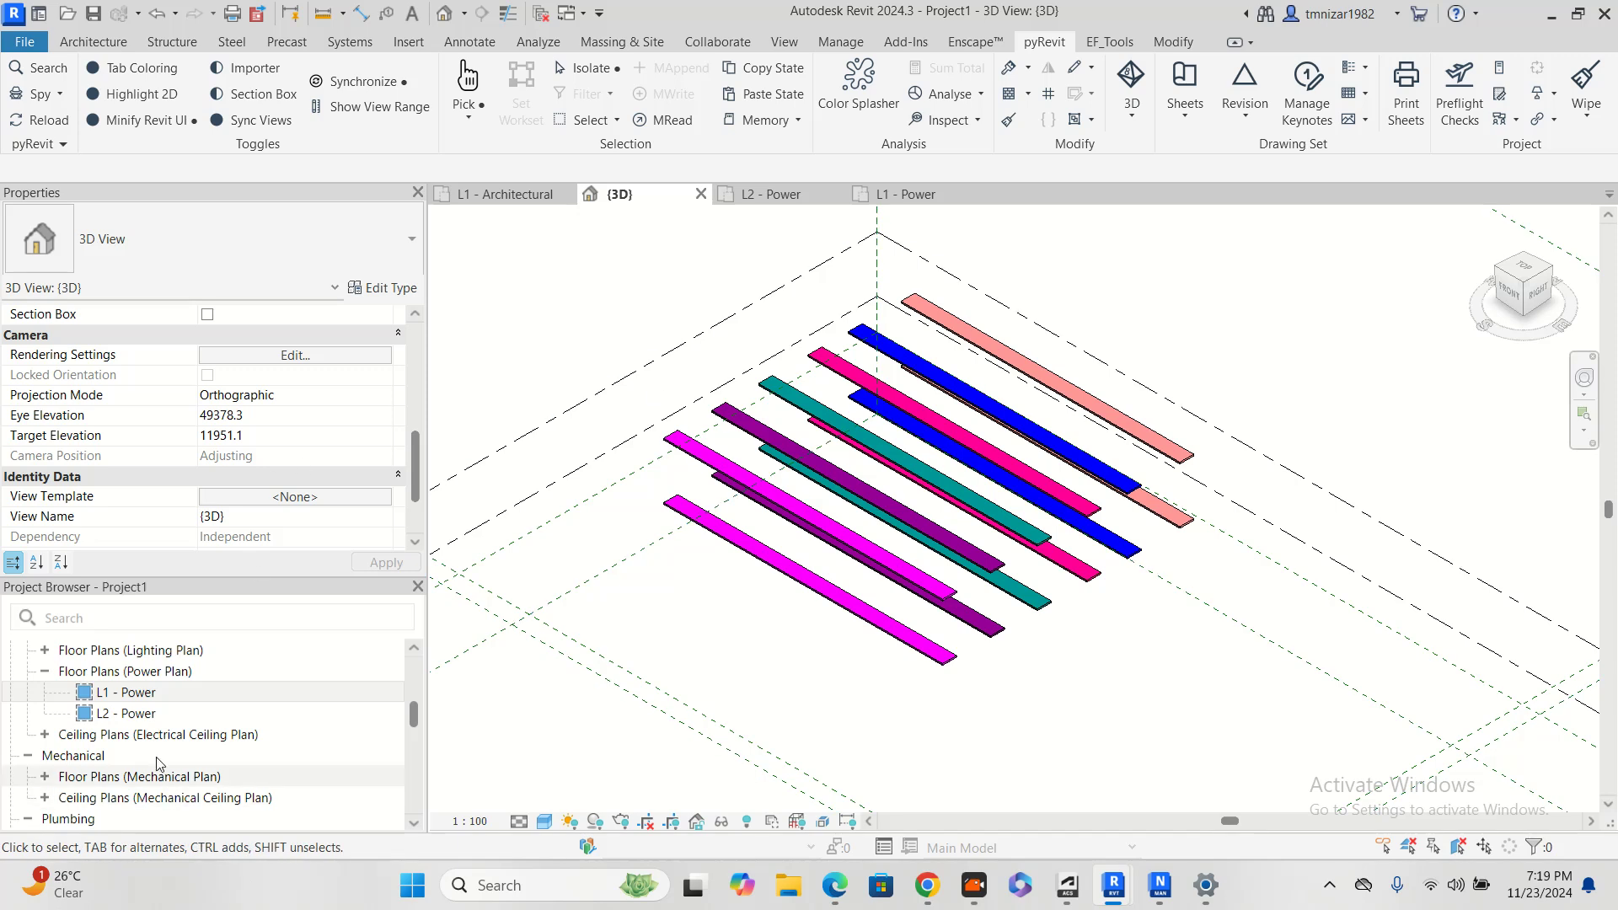
{"action": "double_click", "coordinate": [126, 693]}
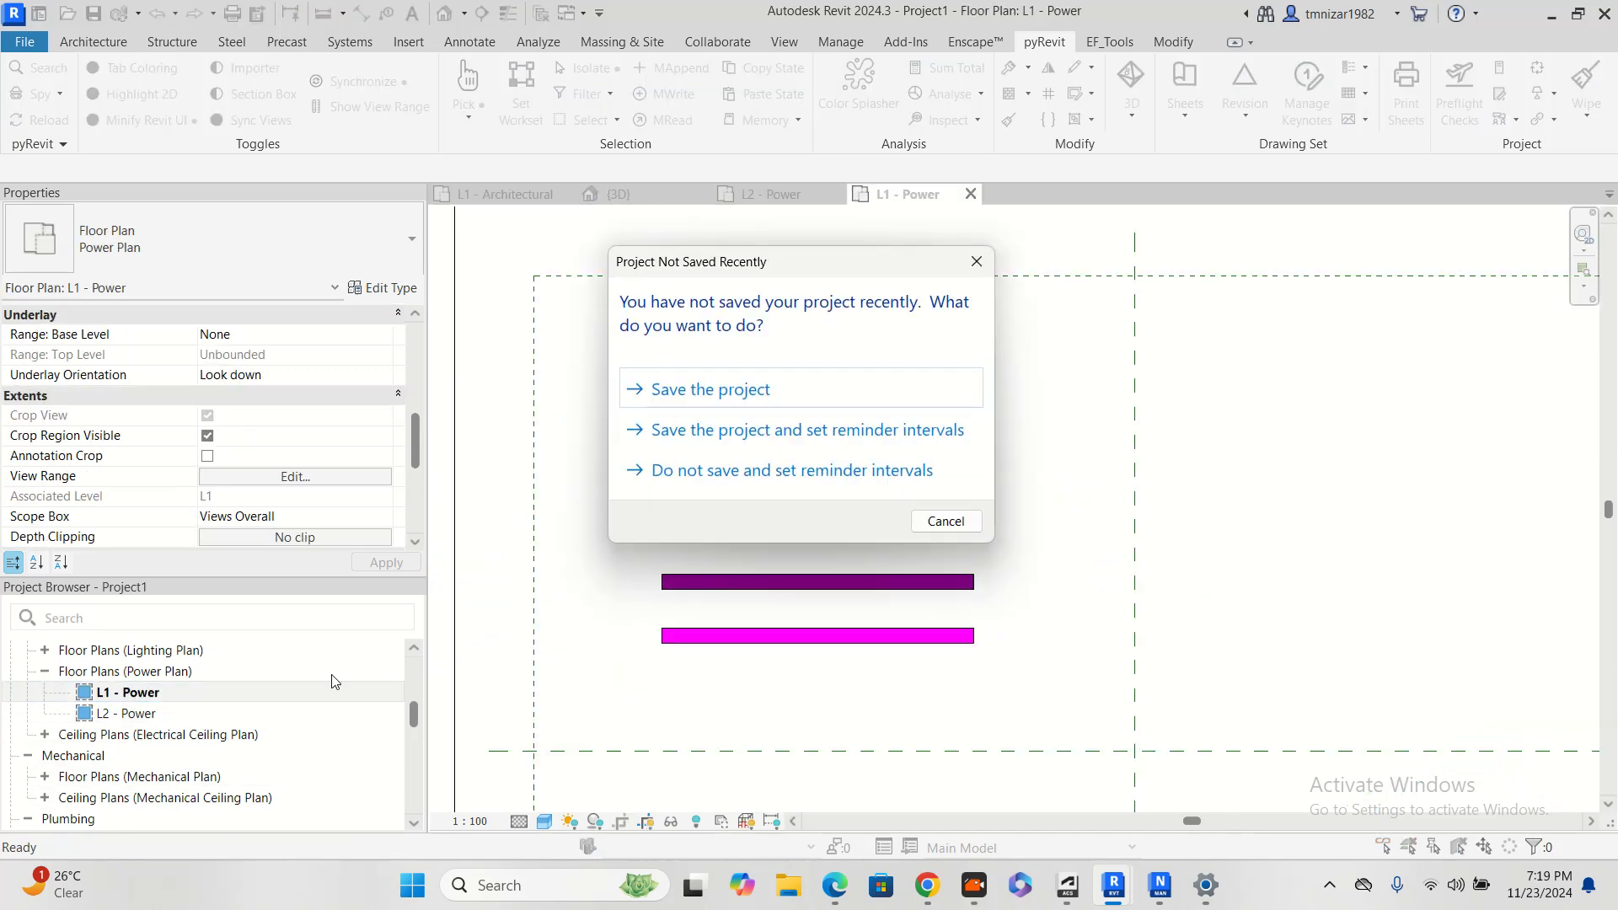
{"action": "left_click", "coordinate": [978, 521]}
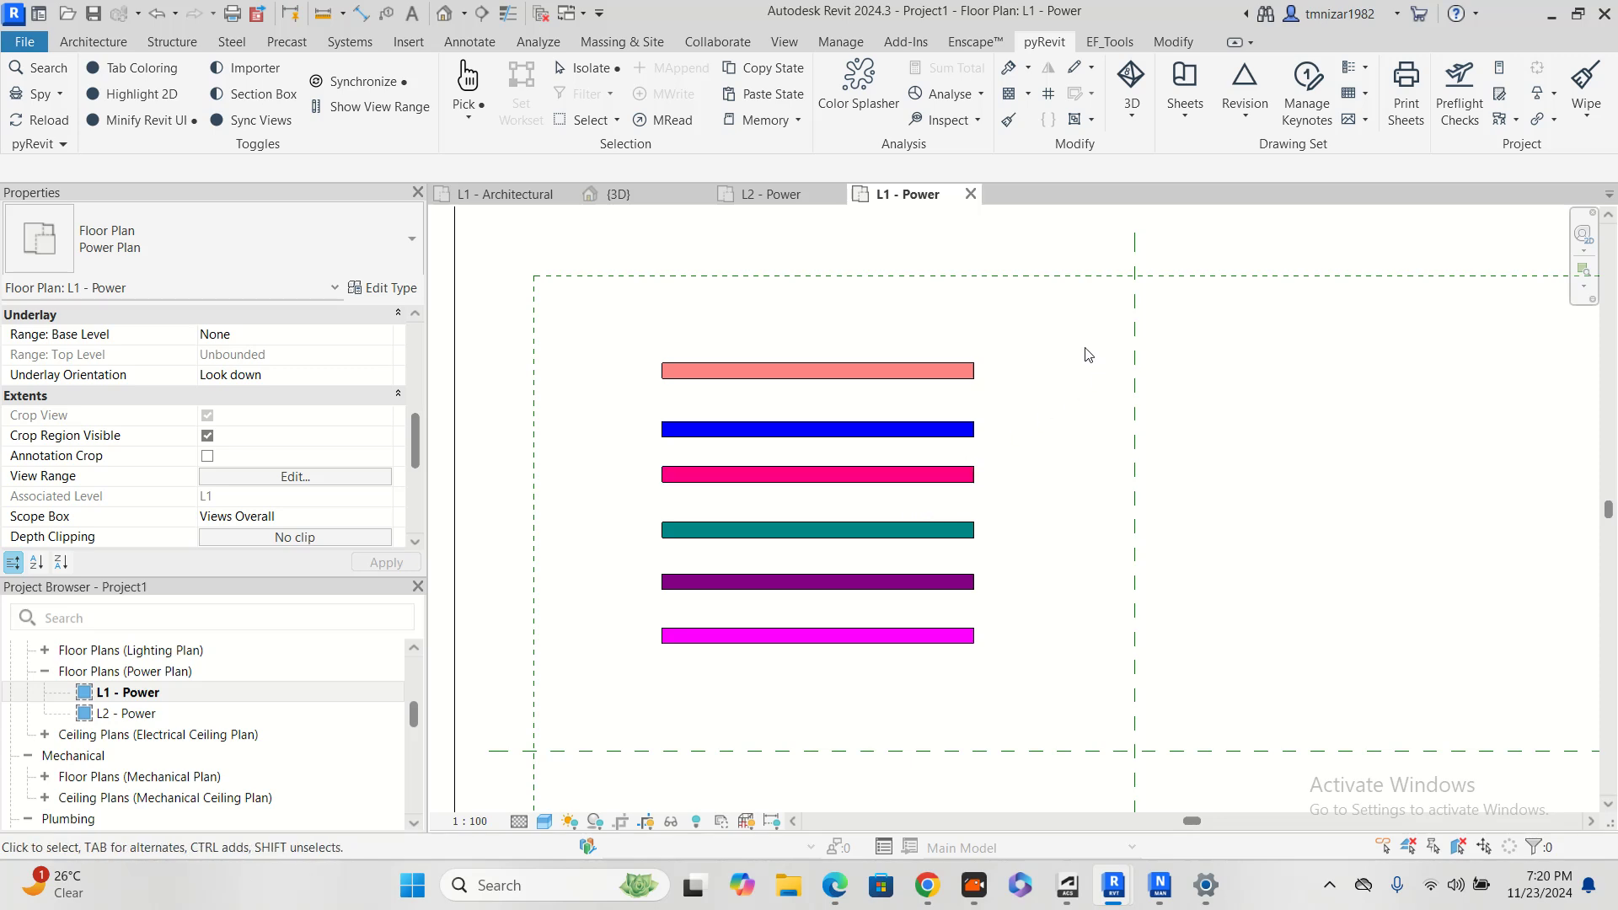
{"action": "left_click_drag", "start_coordinate": [934, 330], "coordinate": [907, 697]}
{"action": "left_click", "coordinate": [1051, 451]}
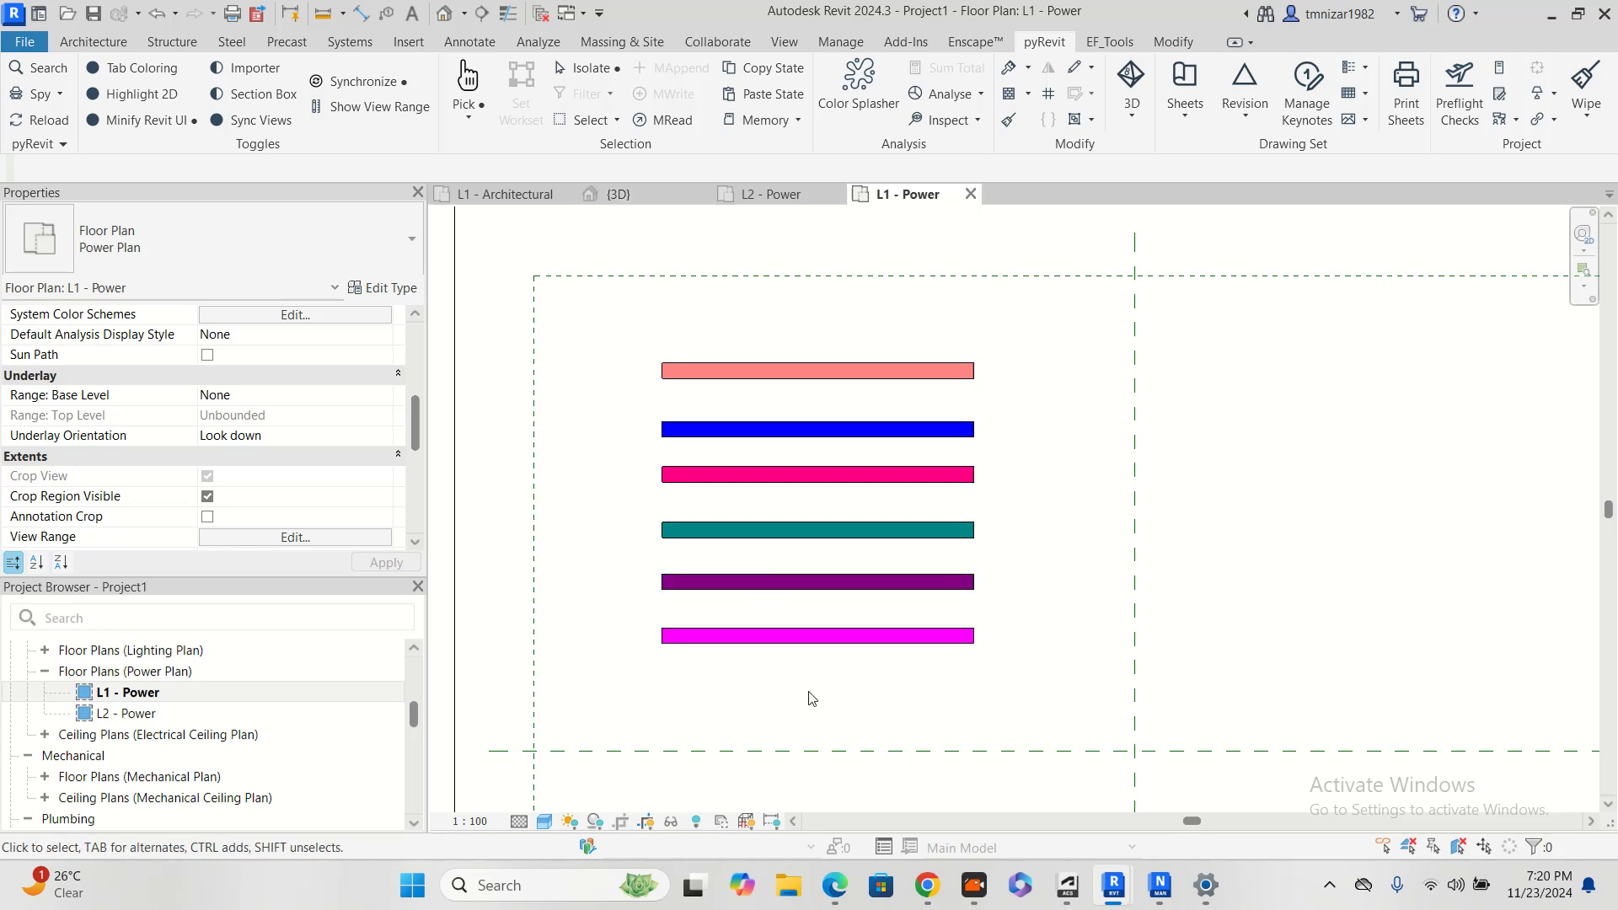
Via VG's Filters tab, view CT-01's definition, showing only its cable tray and fitting categories
{"action": "left_click", "coordinate": [1007, 679]}
{"action": "key", "text": "v"}
{"action": "key", "text": "g"}
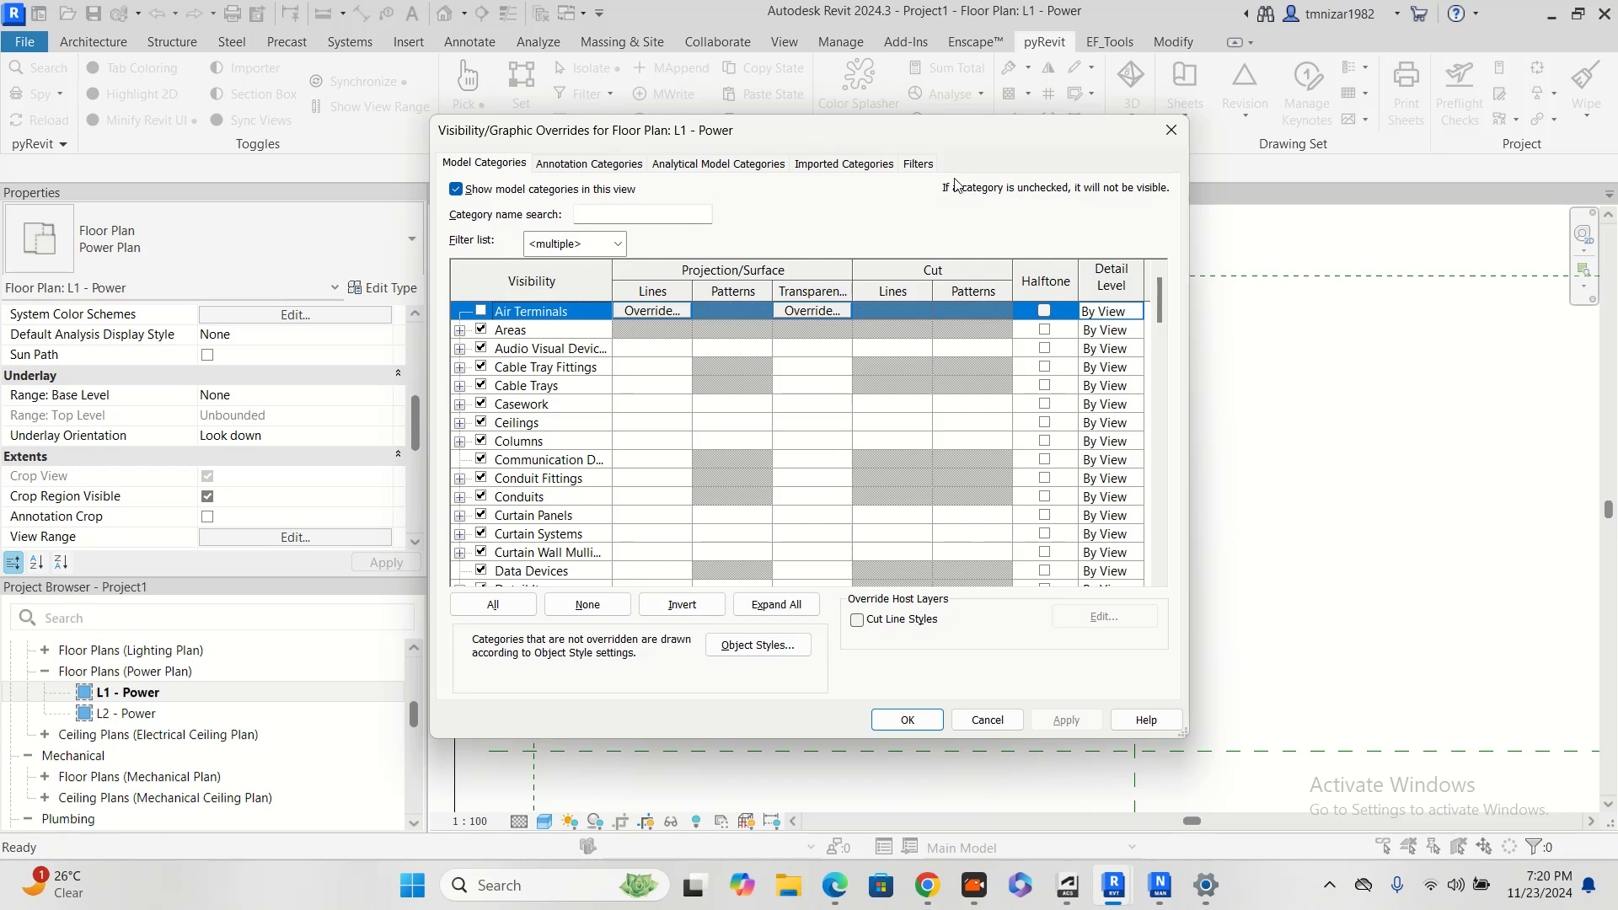
{"action": "left_click", "coordinate": [918, 165]}
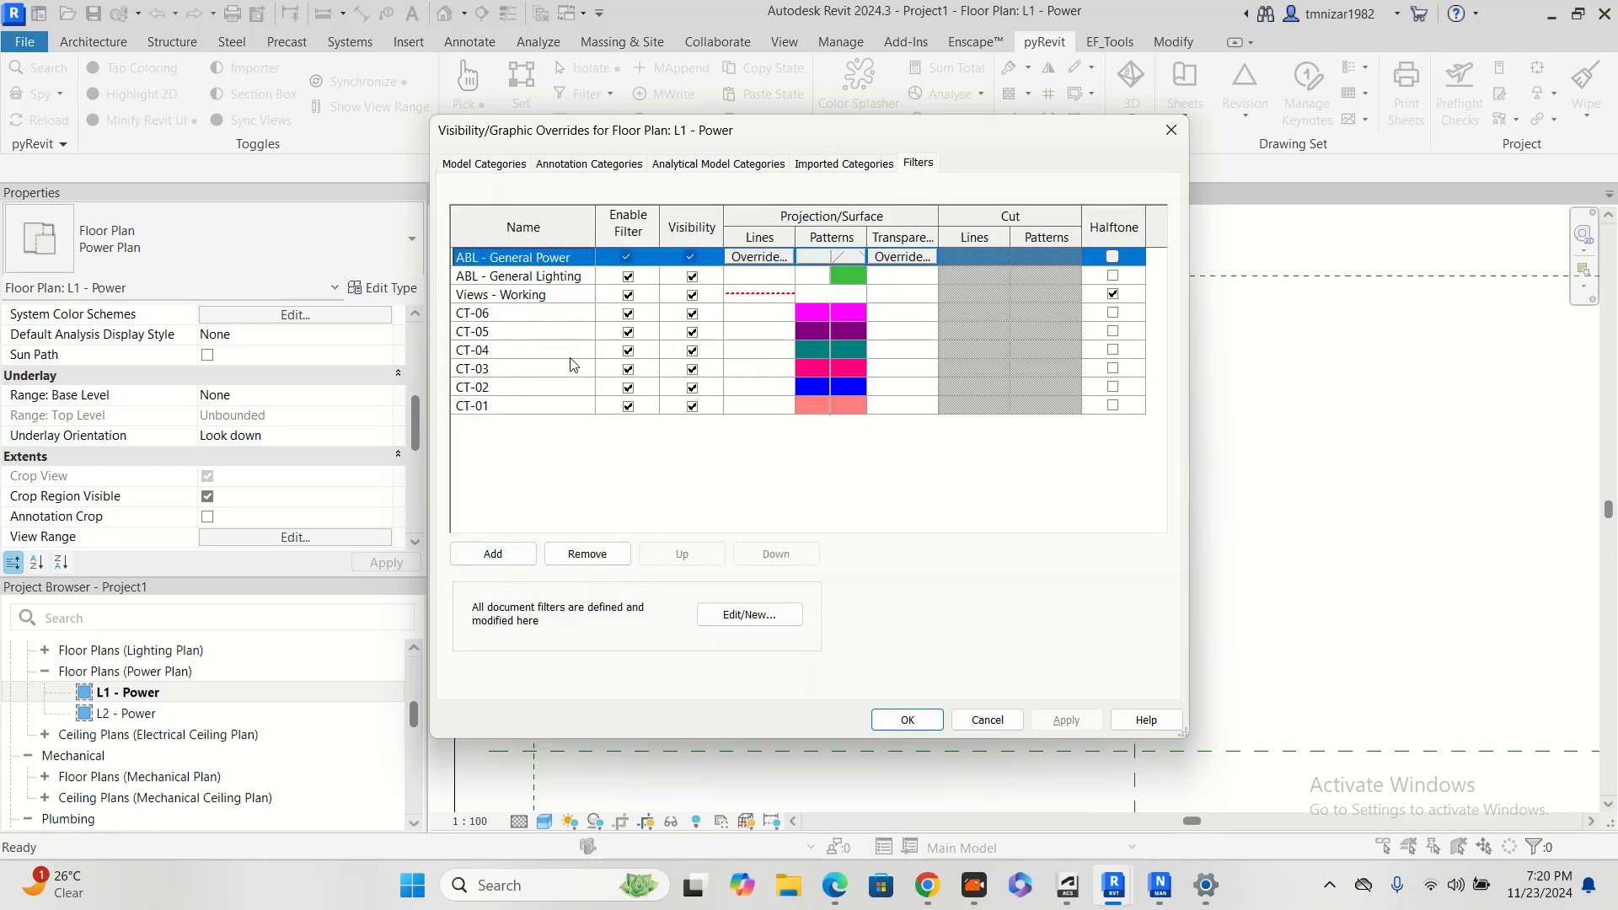
{"action": "left_click", "coordinate": [510, 404]}
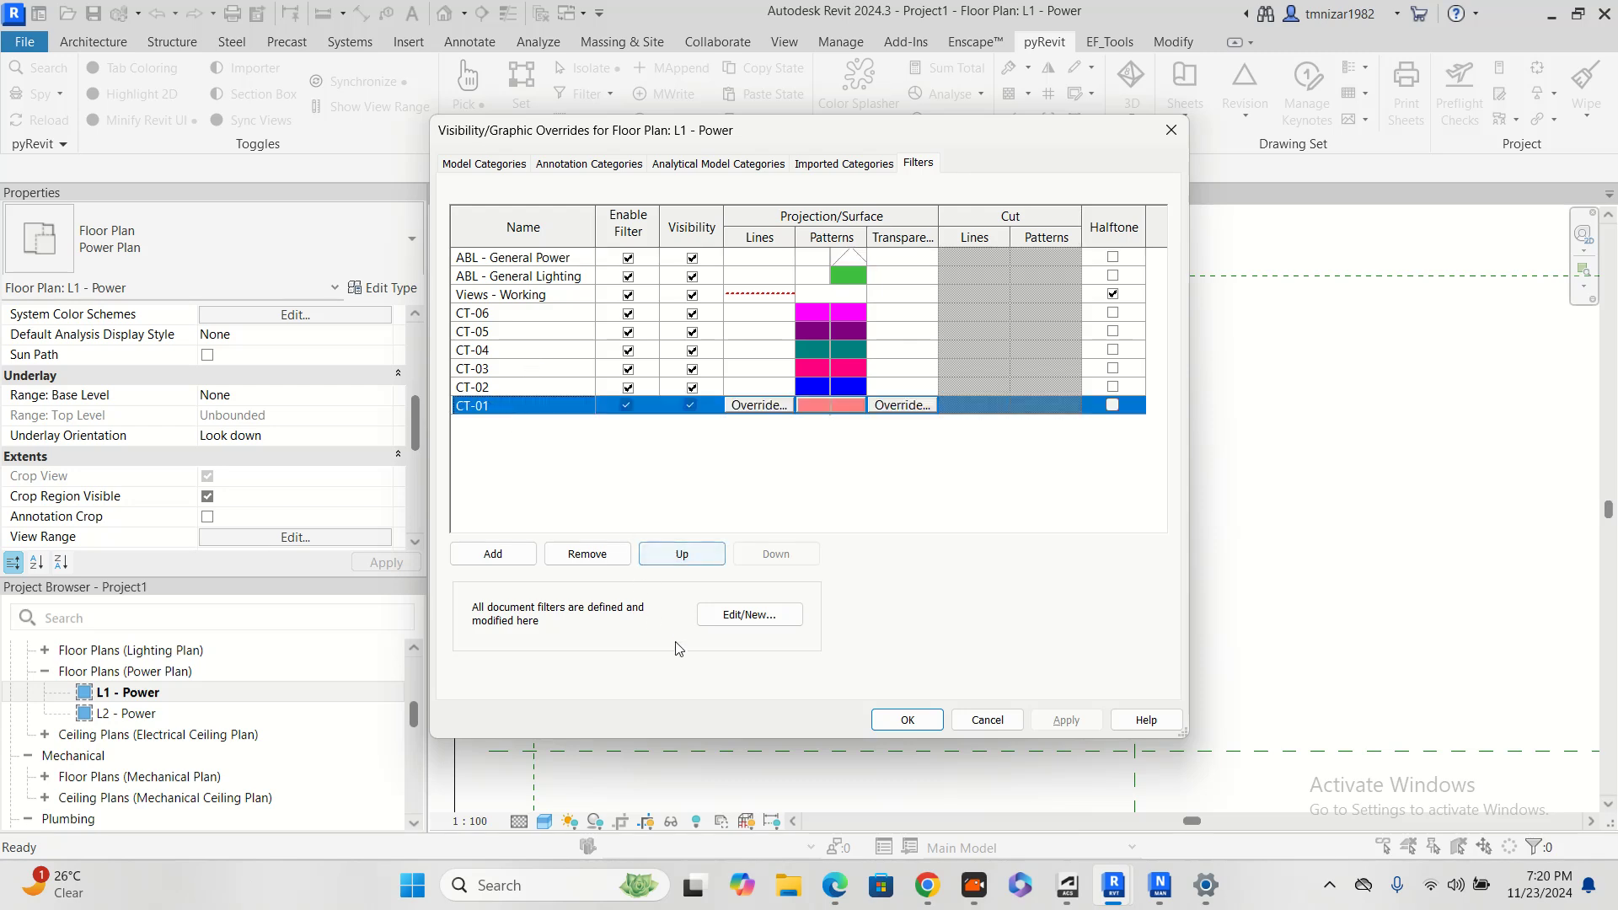
{"action": "left_click", "coordinate": [771, 622]}
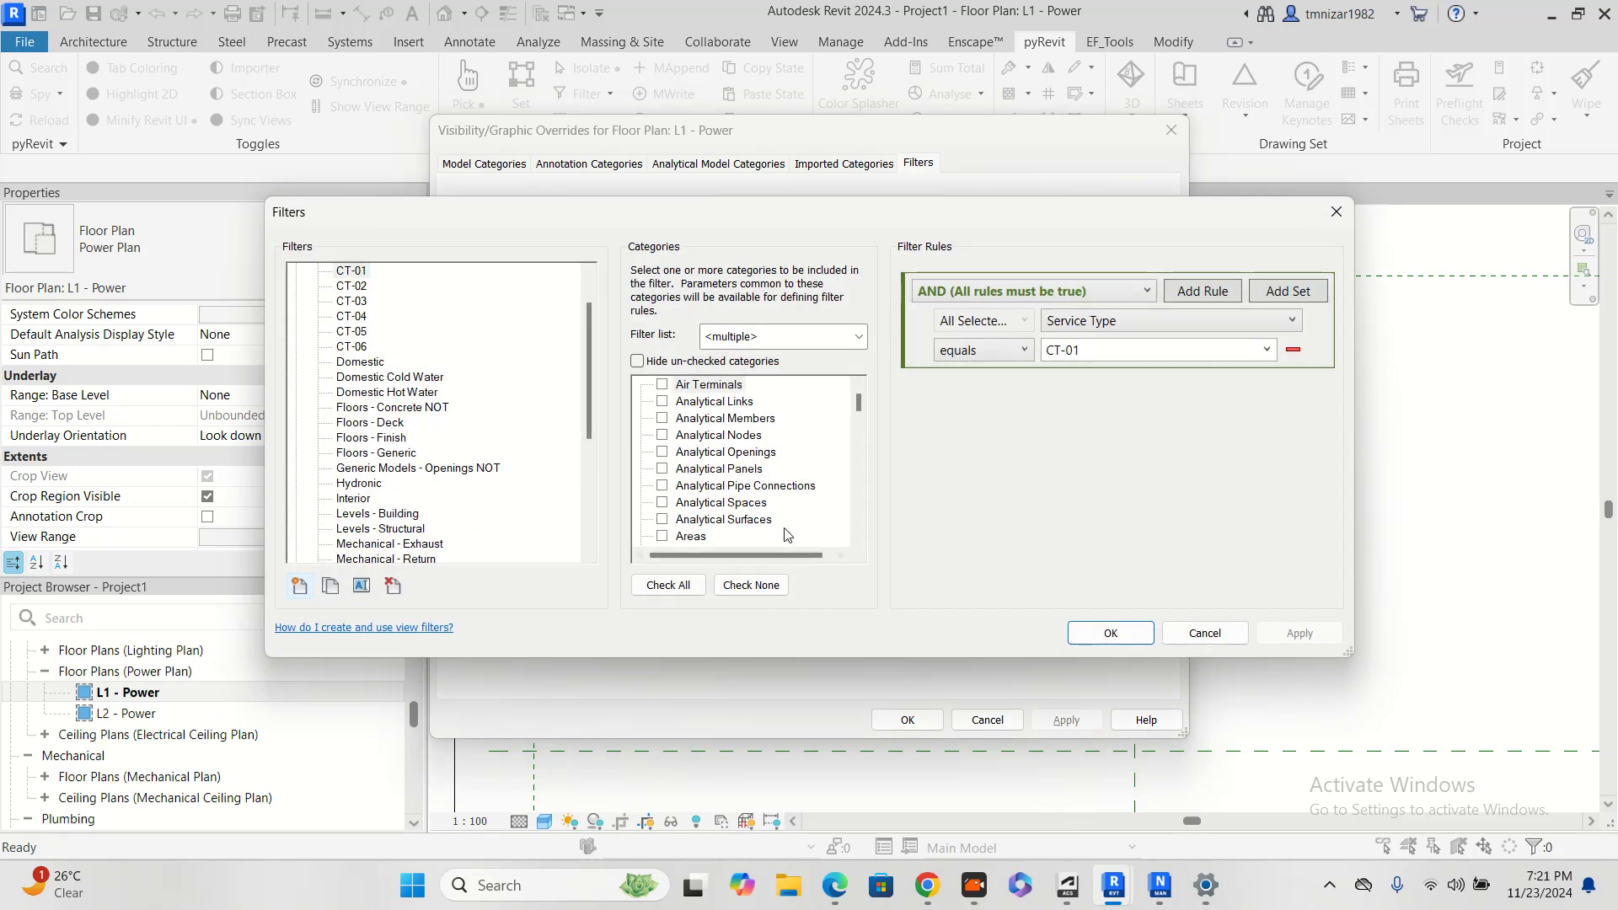
{"action": "scroll", "coordinate": [784, 535], "scroll_direction": "down", "scroll_amount": 1}
{"action": "left_click", "coordinate": [729, 360]}
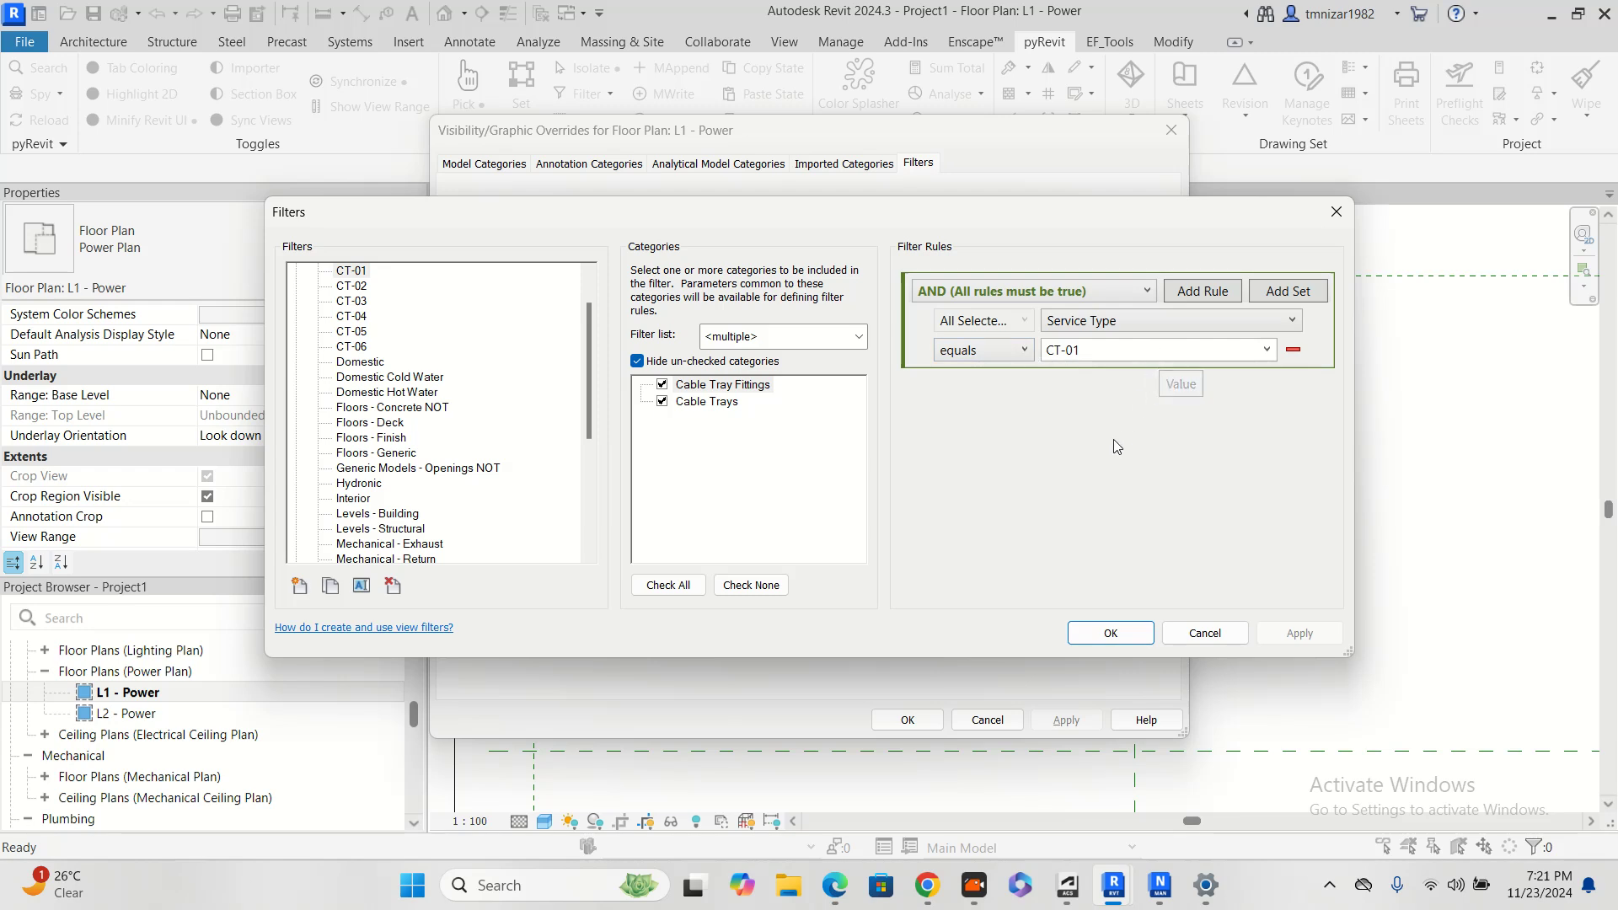
Close the filter dialogs and select trays in the plan to check their Service Type values
{"action": "left_click", "coordinate": [1111, 632]}
{"action": "left_click", "coordinate": [989, 721]}
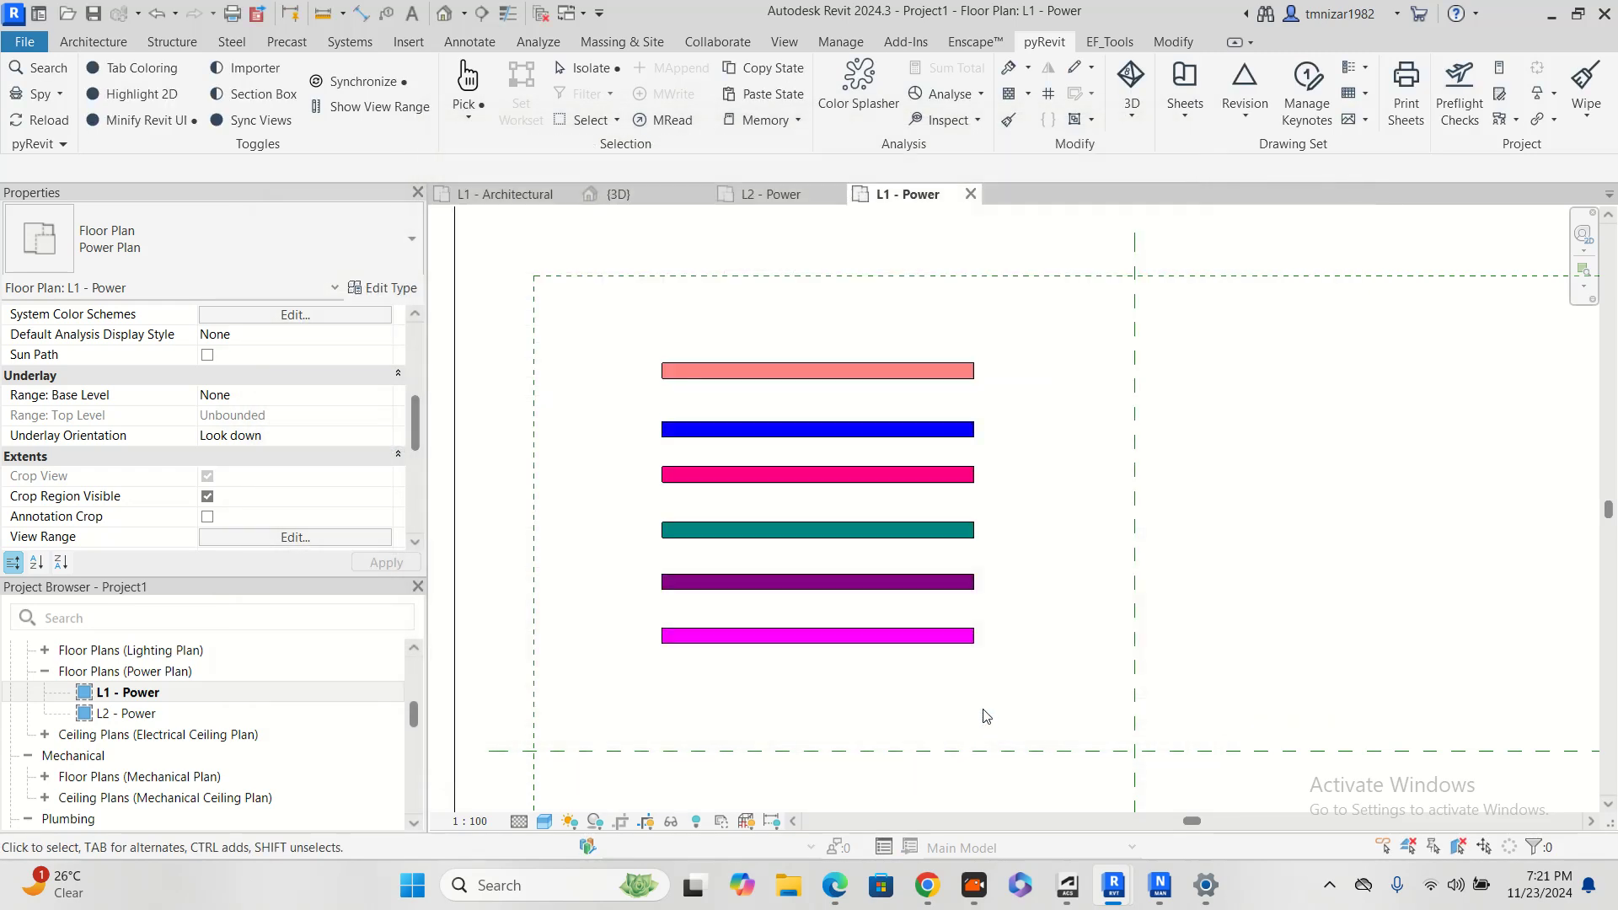
{"action": "left_click", "coordinate": [856, 370]}
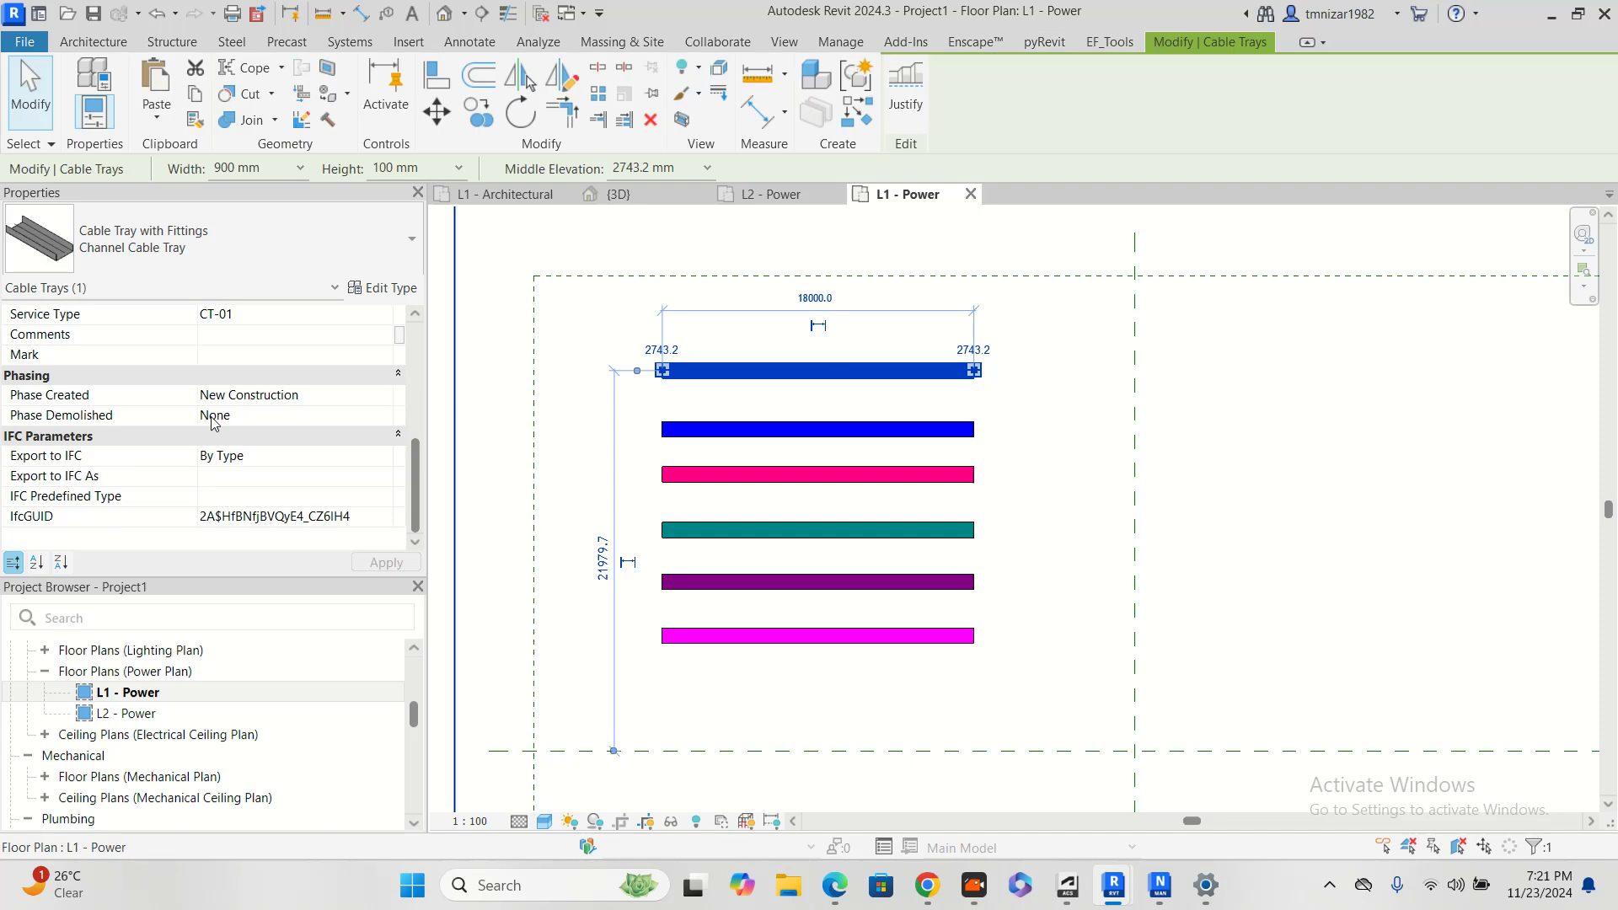
{"action": "scroll", "coordinate": [214, 424], "scroll_direction": "up", "scroll_amount": 2}
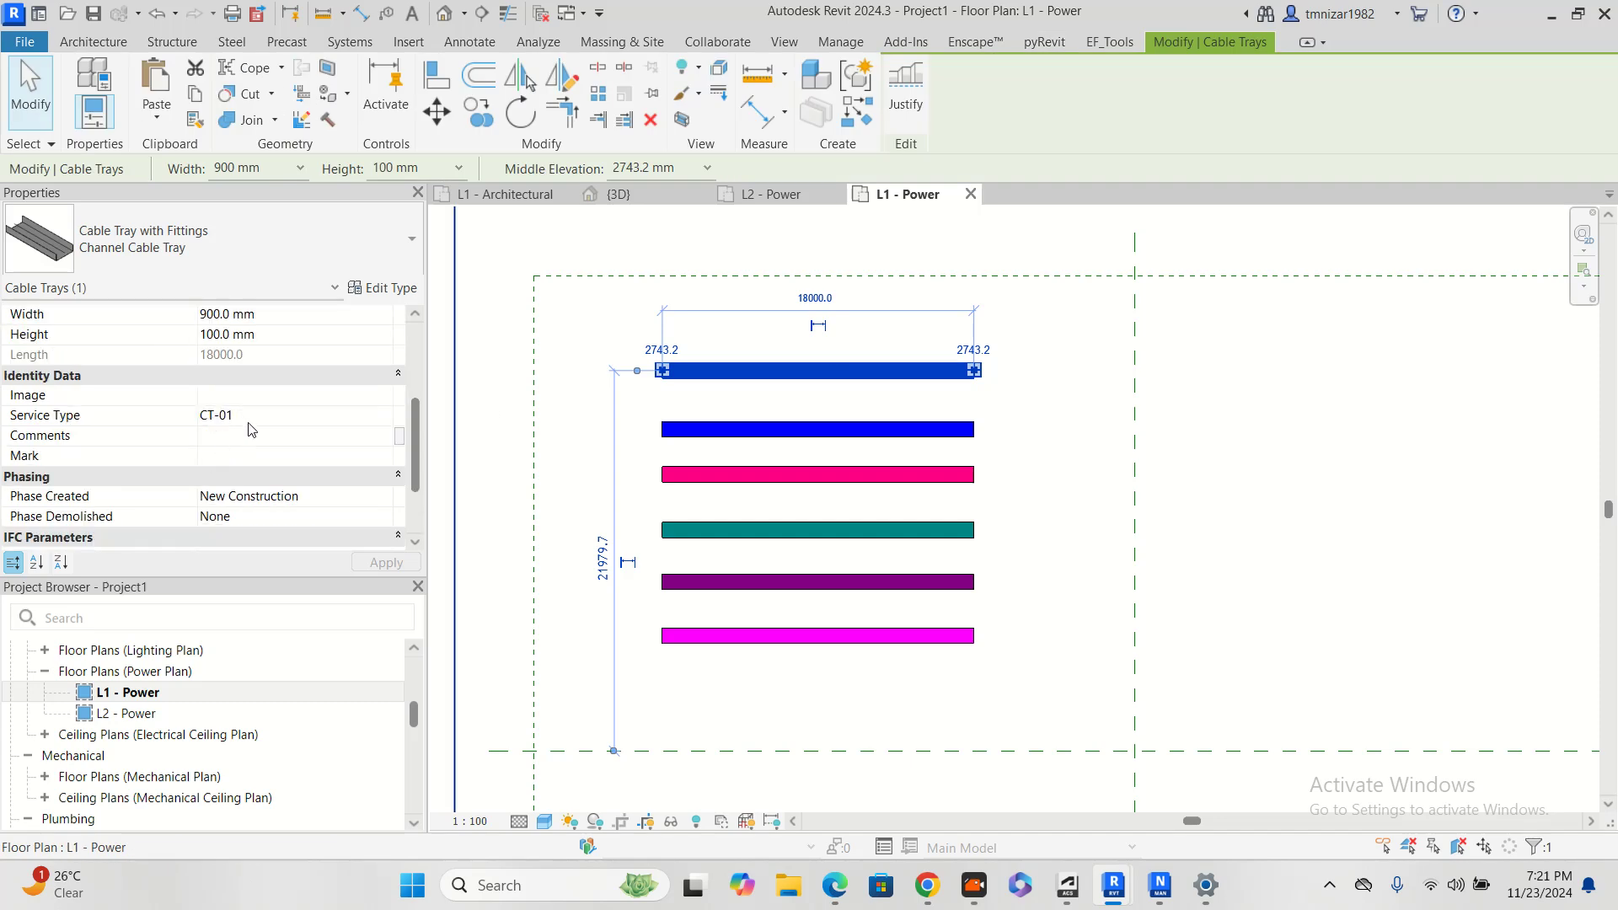
{"action": "left_click", "coordinate": [817, 431]}
{"action": "left_click", "coordinate": [1081, 384]}
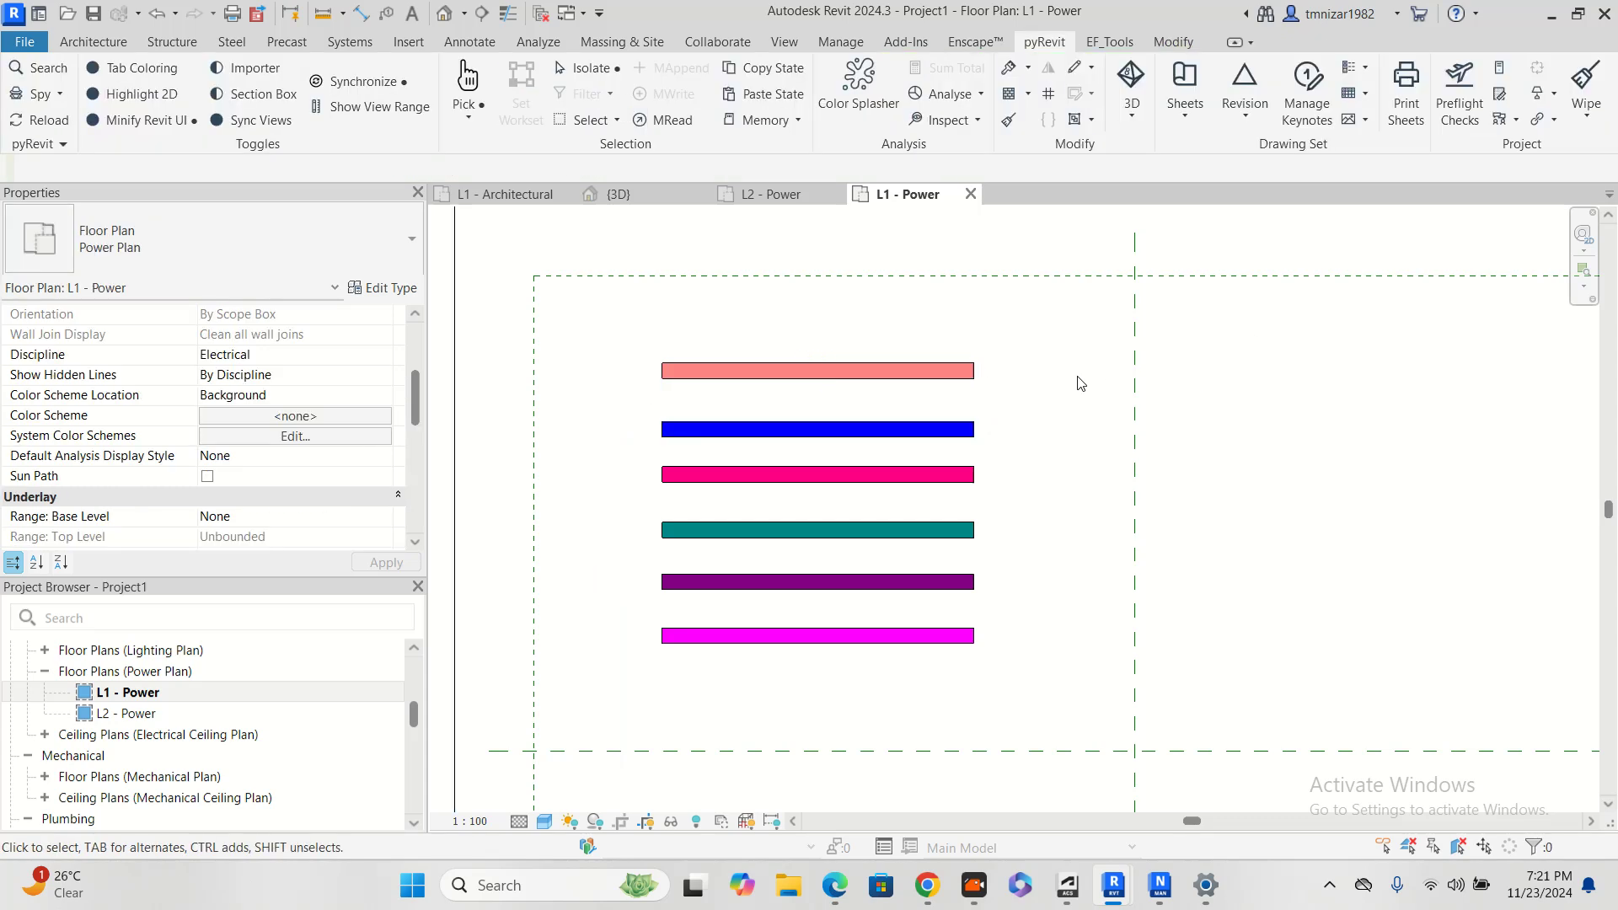
{"action": "left_click", "coordinate": [834, 369]}
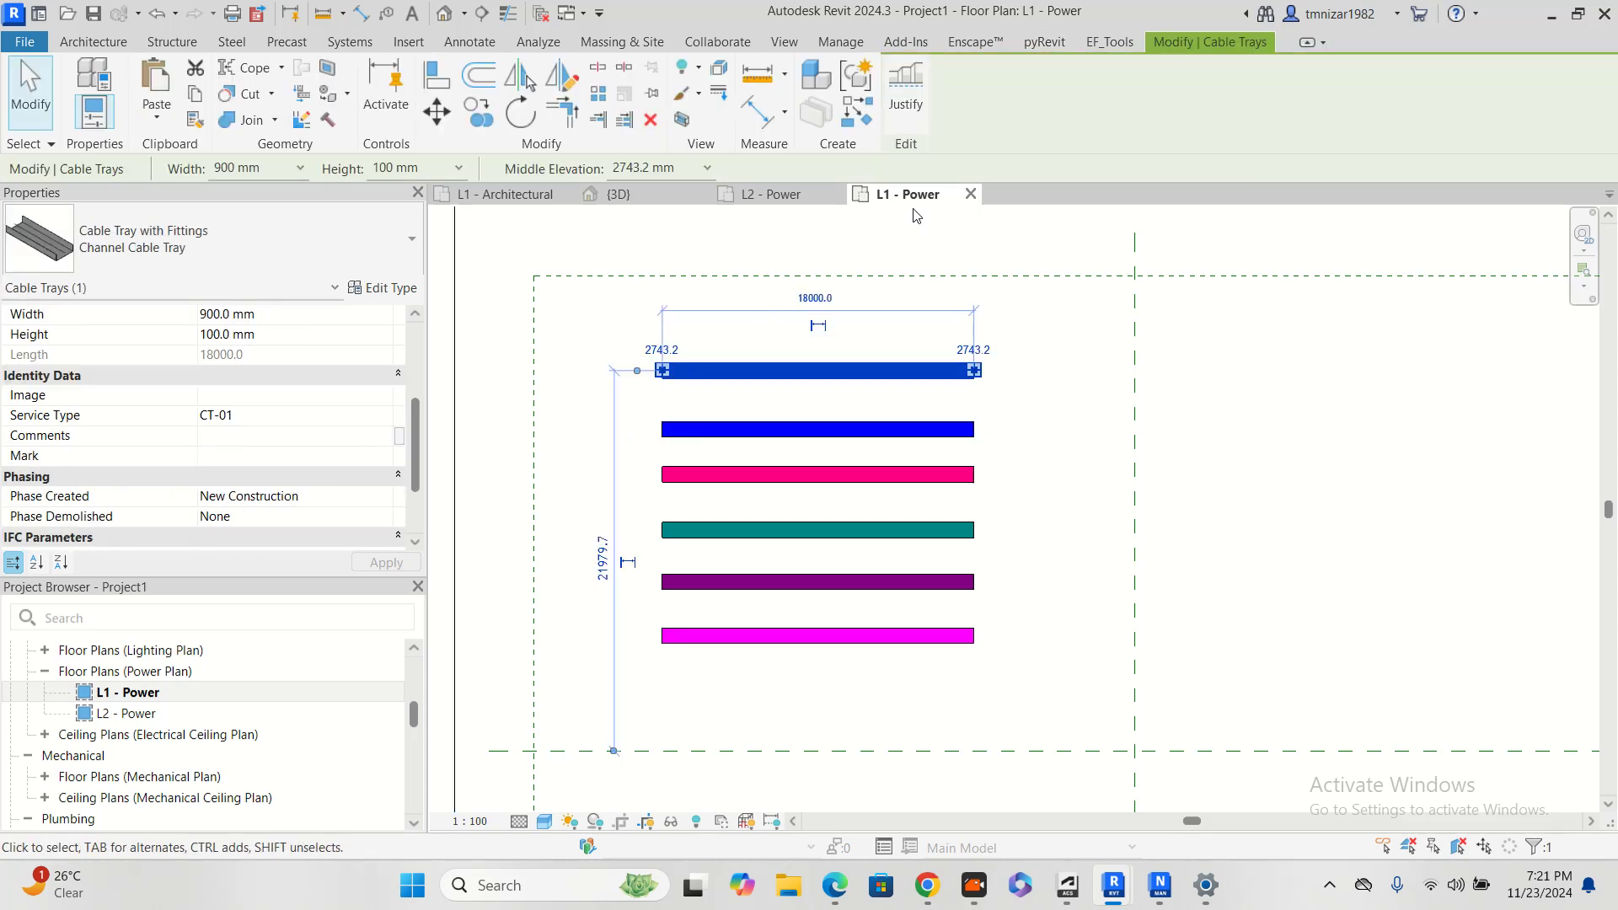
Keep Solid fill as CT-06's foreground and background pattern in Visibility/Graphics, then confirm
{"action": "key", "text": "v"}
{"action": "key", "text": "v"}
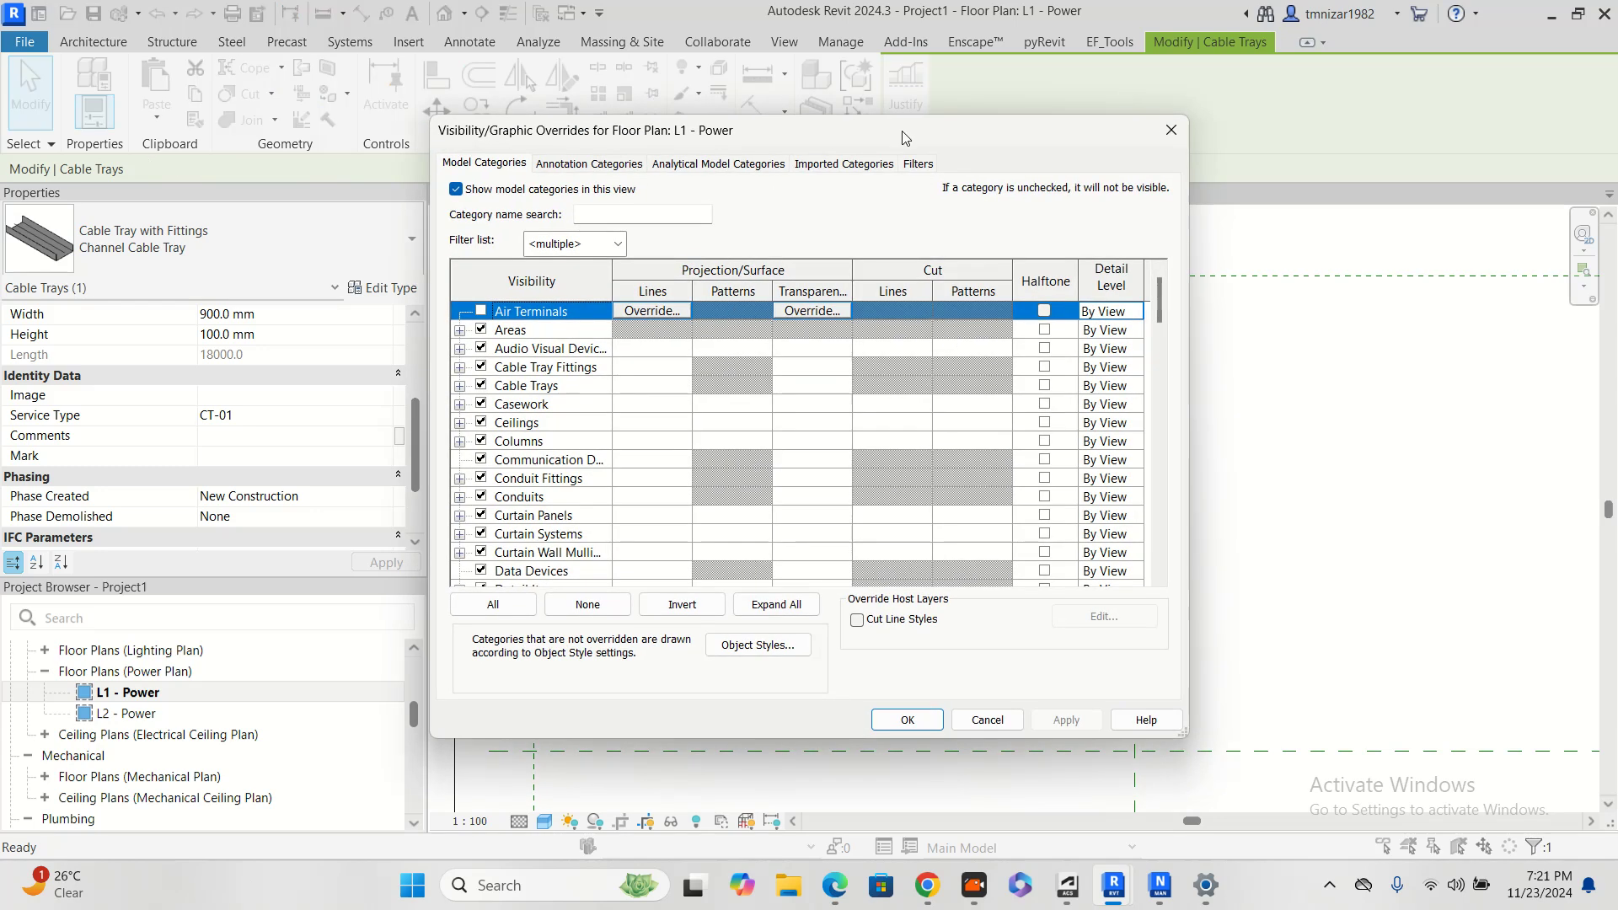
{"action": "left_click", "coordinate": [916, 166]}
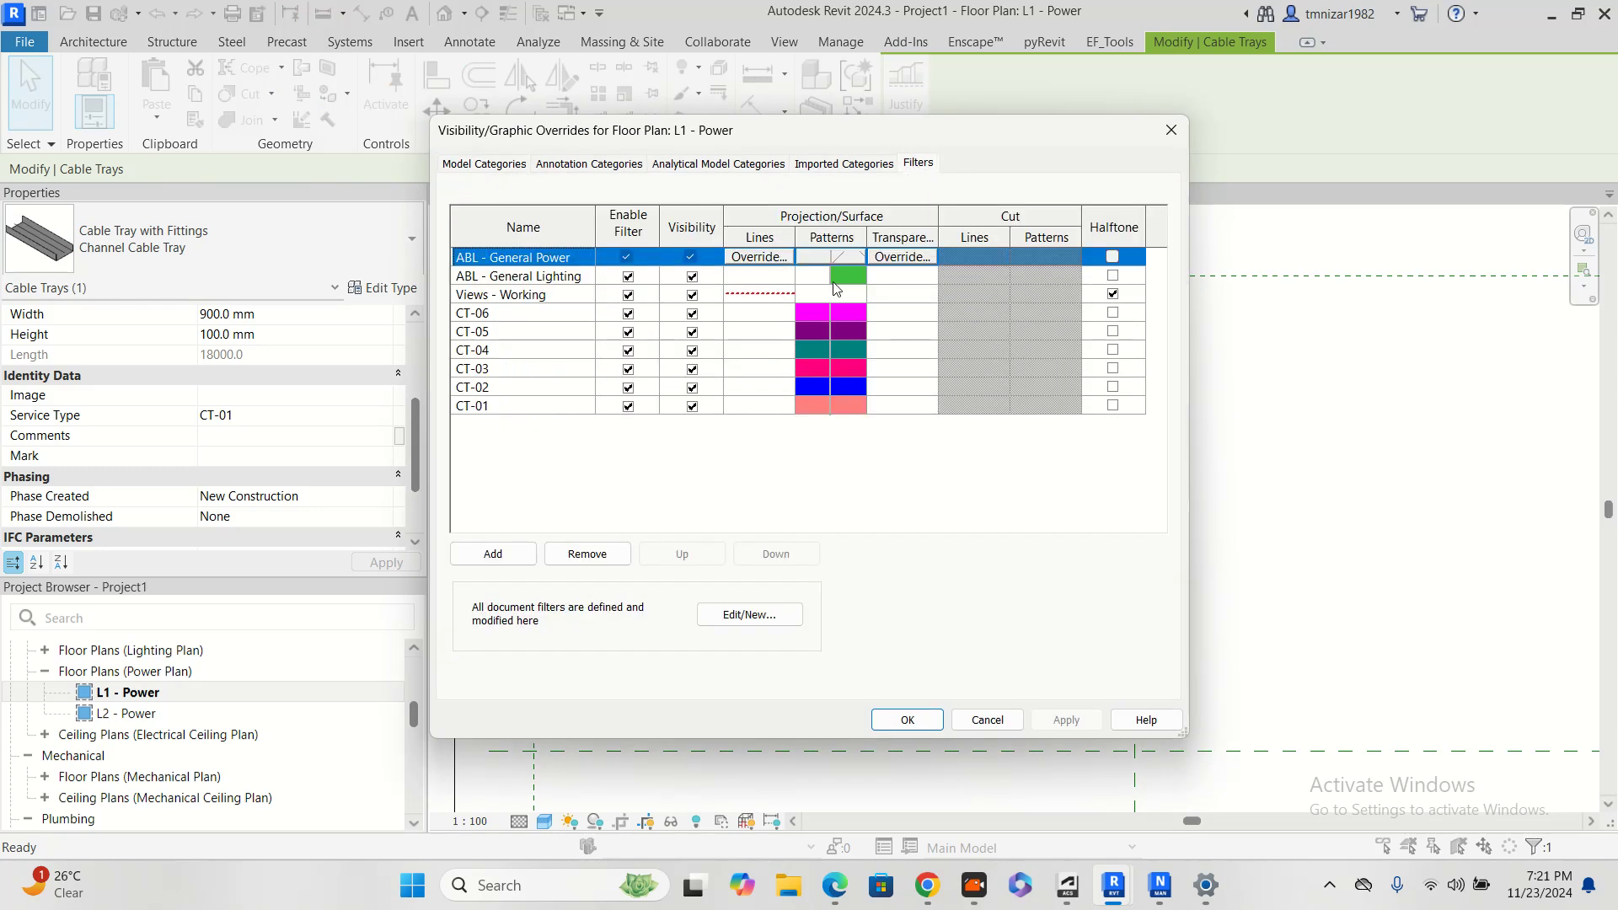
{"action": "left_click", "coordinate": [846, 313]}
{"action": "left_click", "coordinate": [846, 313]}
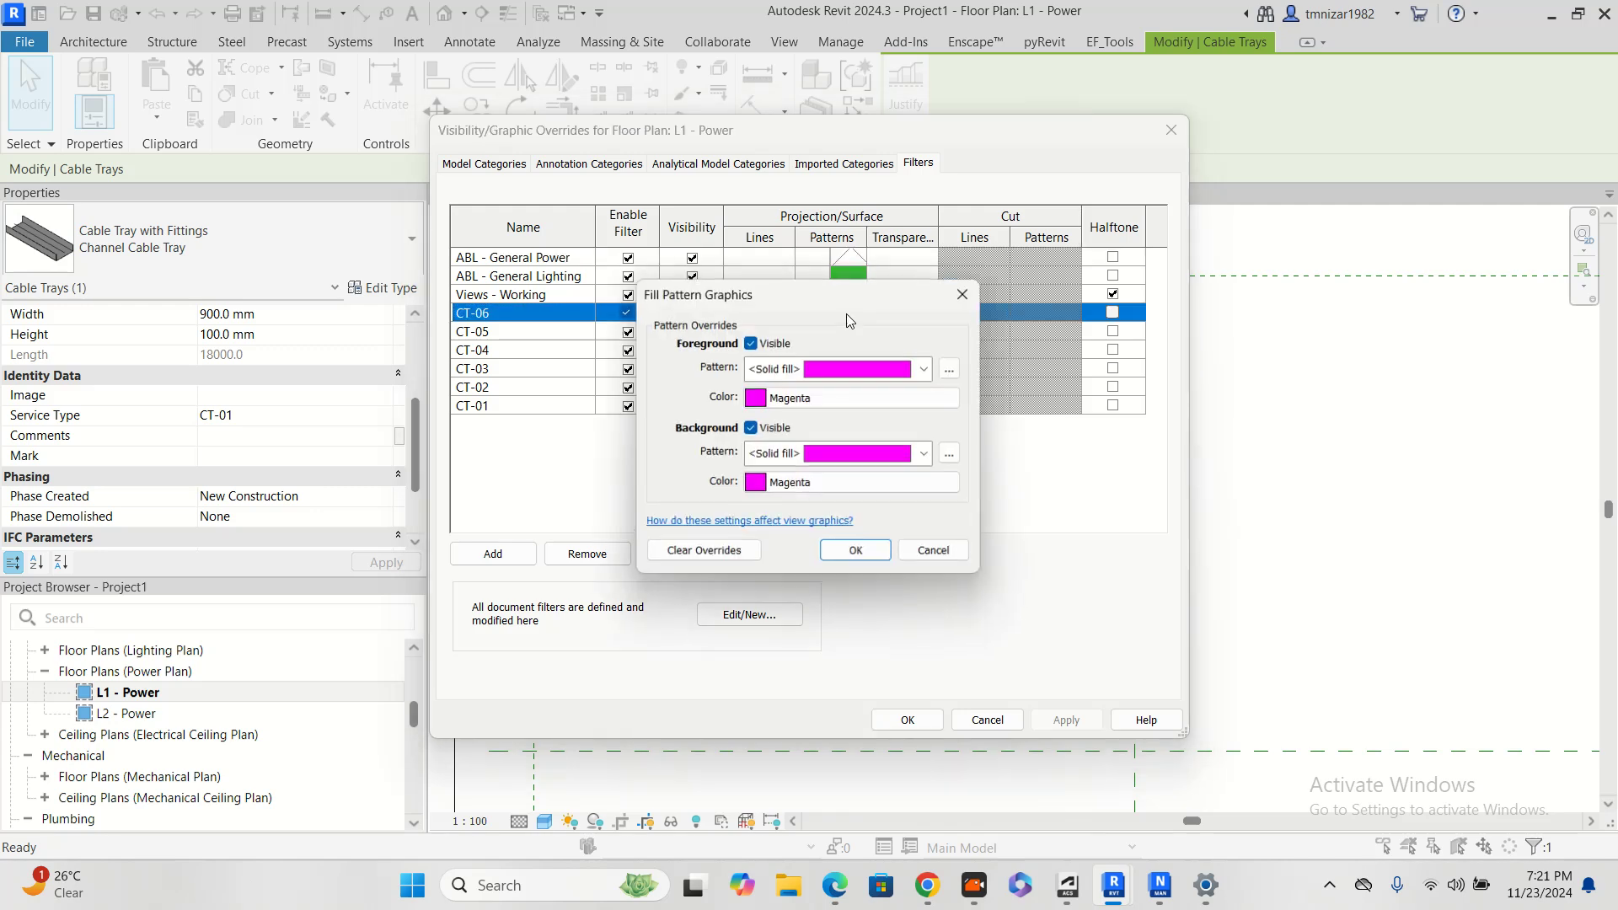
{"action": "left_click", "coordinate": [888, 375]}
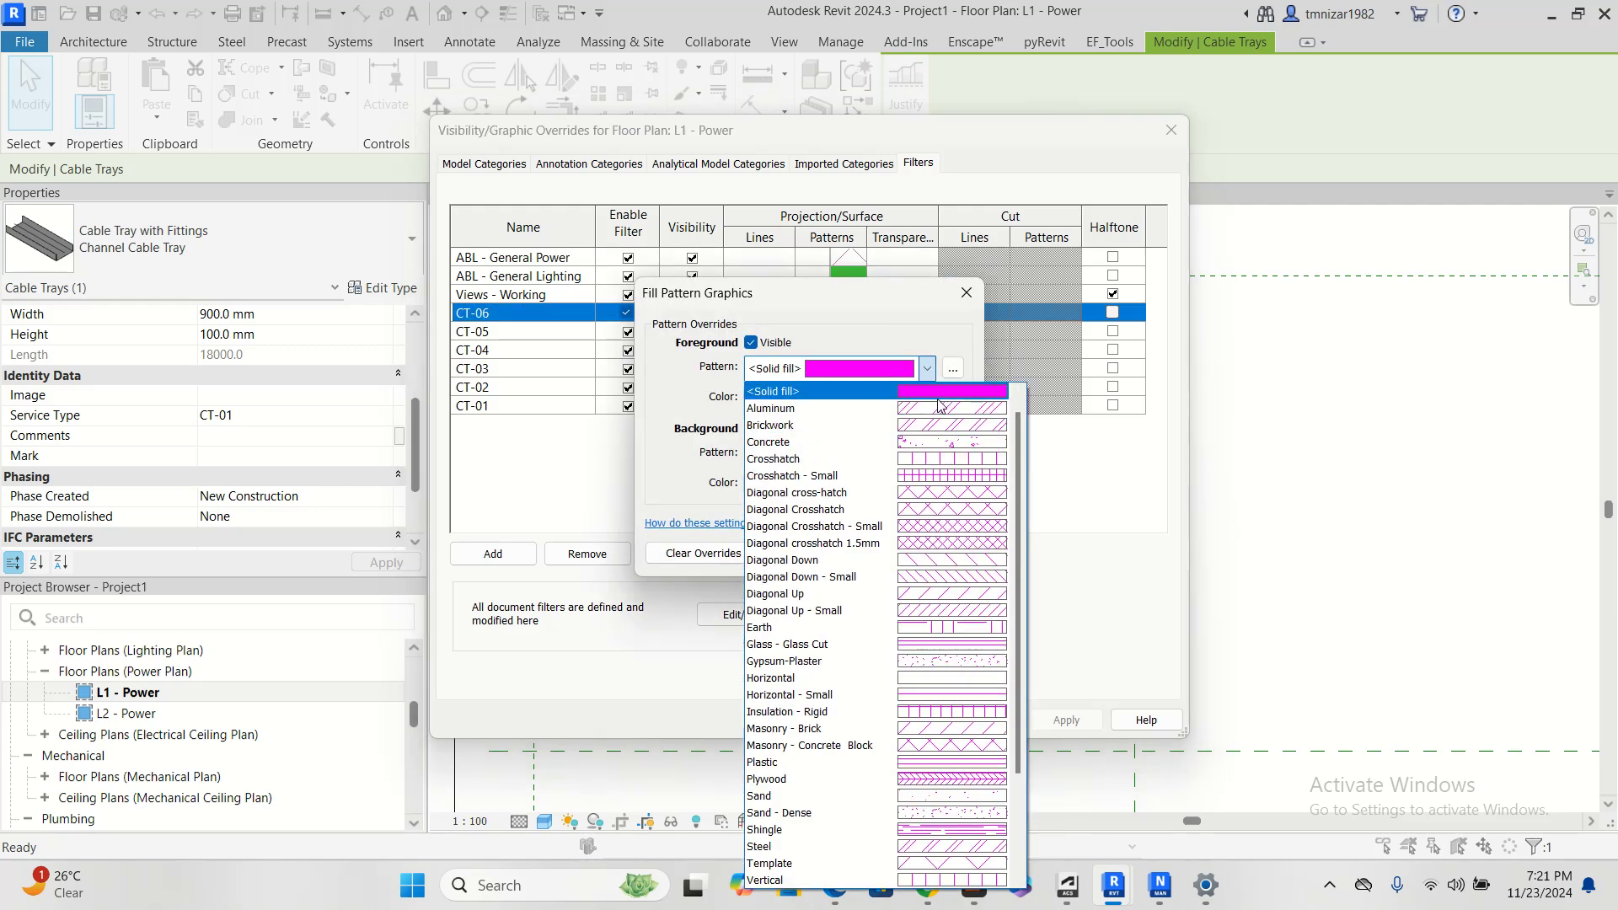
{"action": "left_click", "coordinate": [927, 391]}
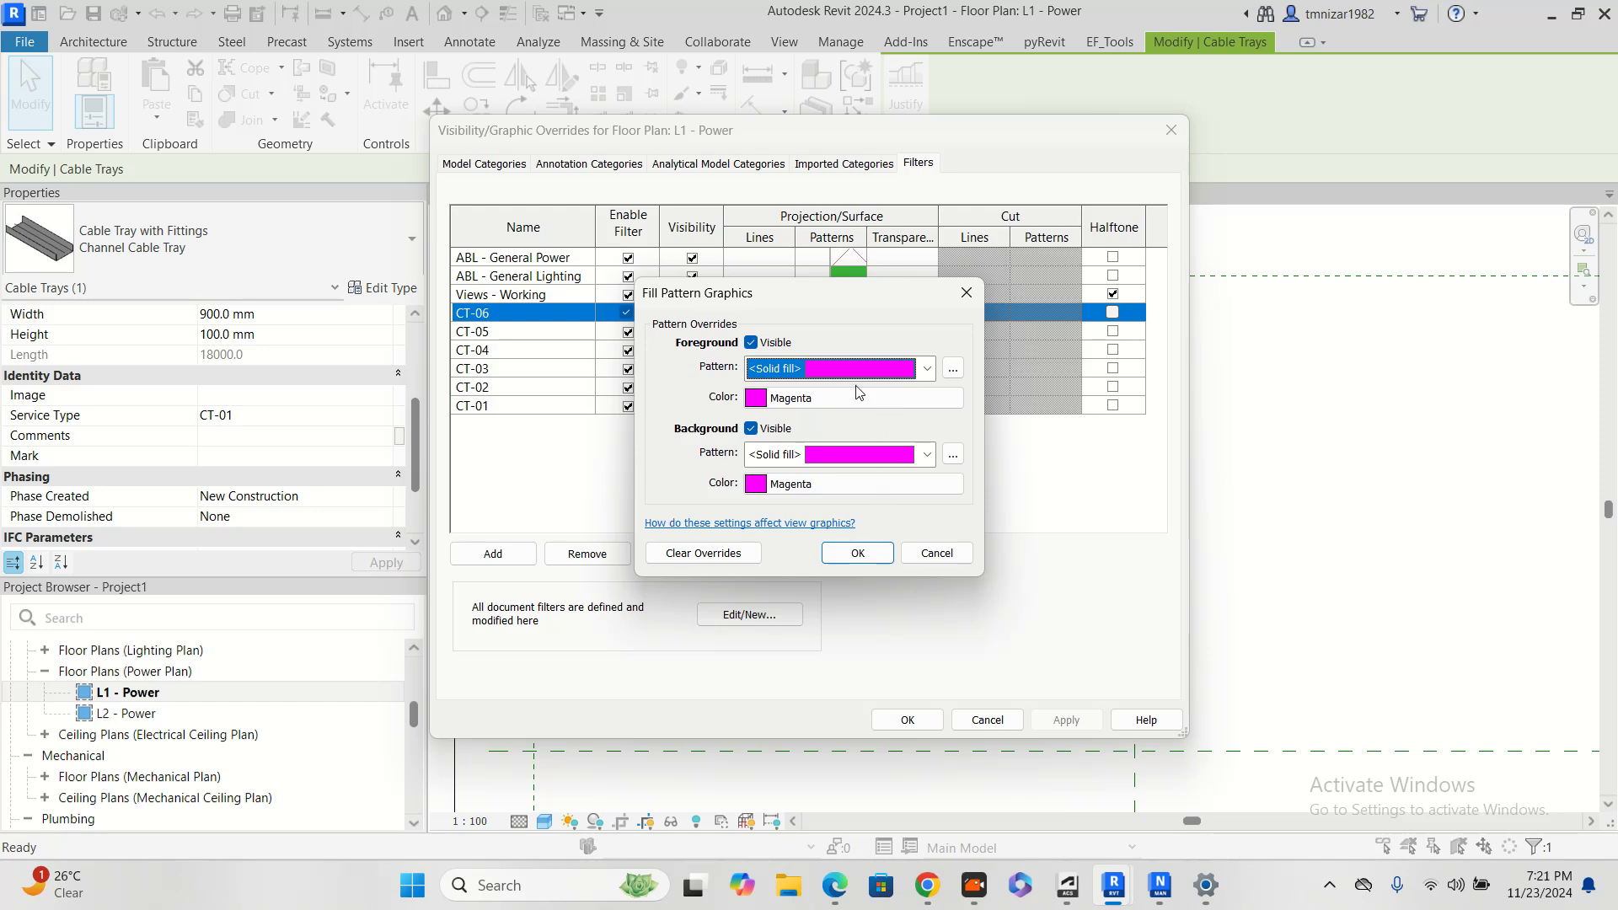
{"action": "left_click", "coordinate": [861, 466]}
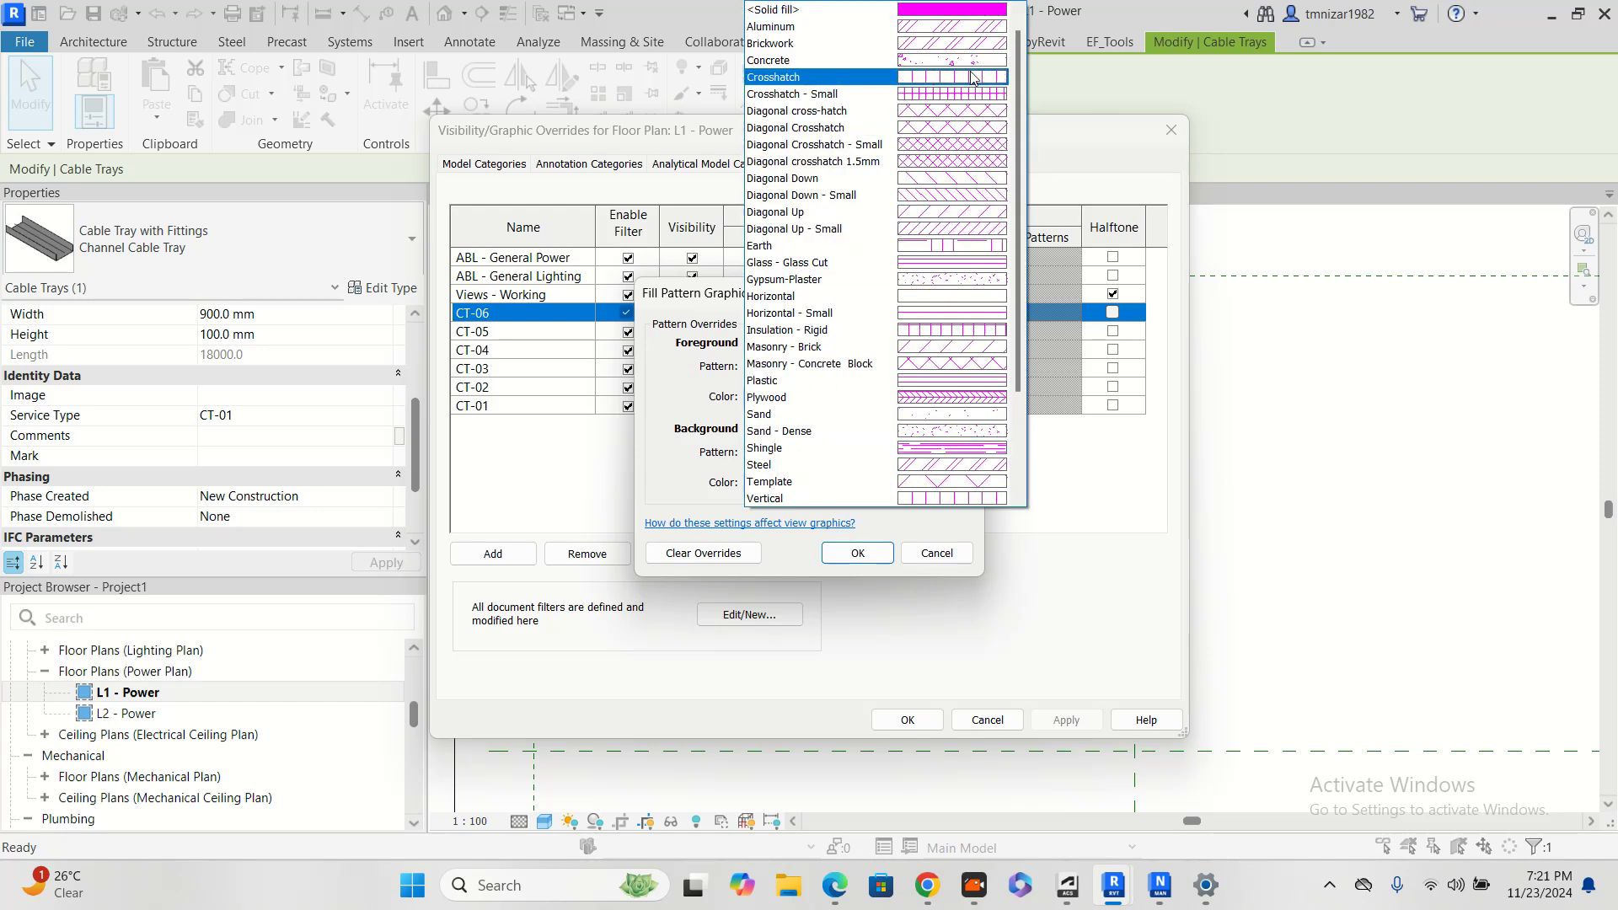
{"action": "left_click", "coordinate": [941, 171]}
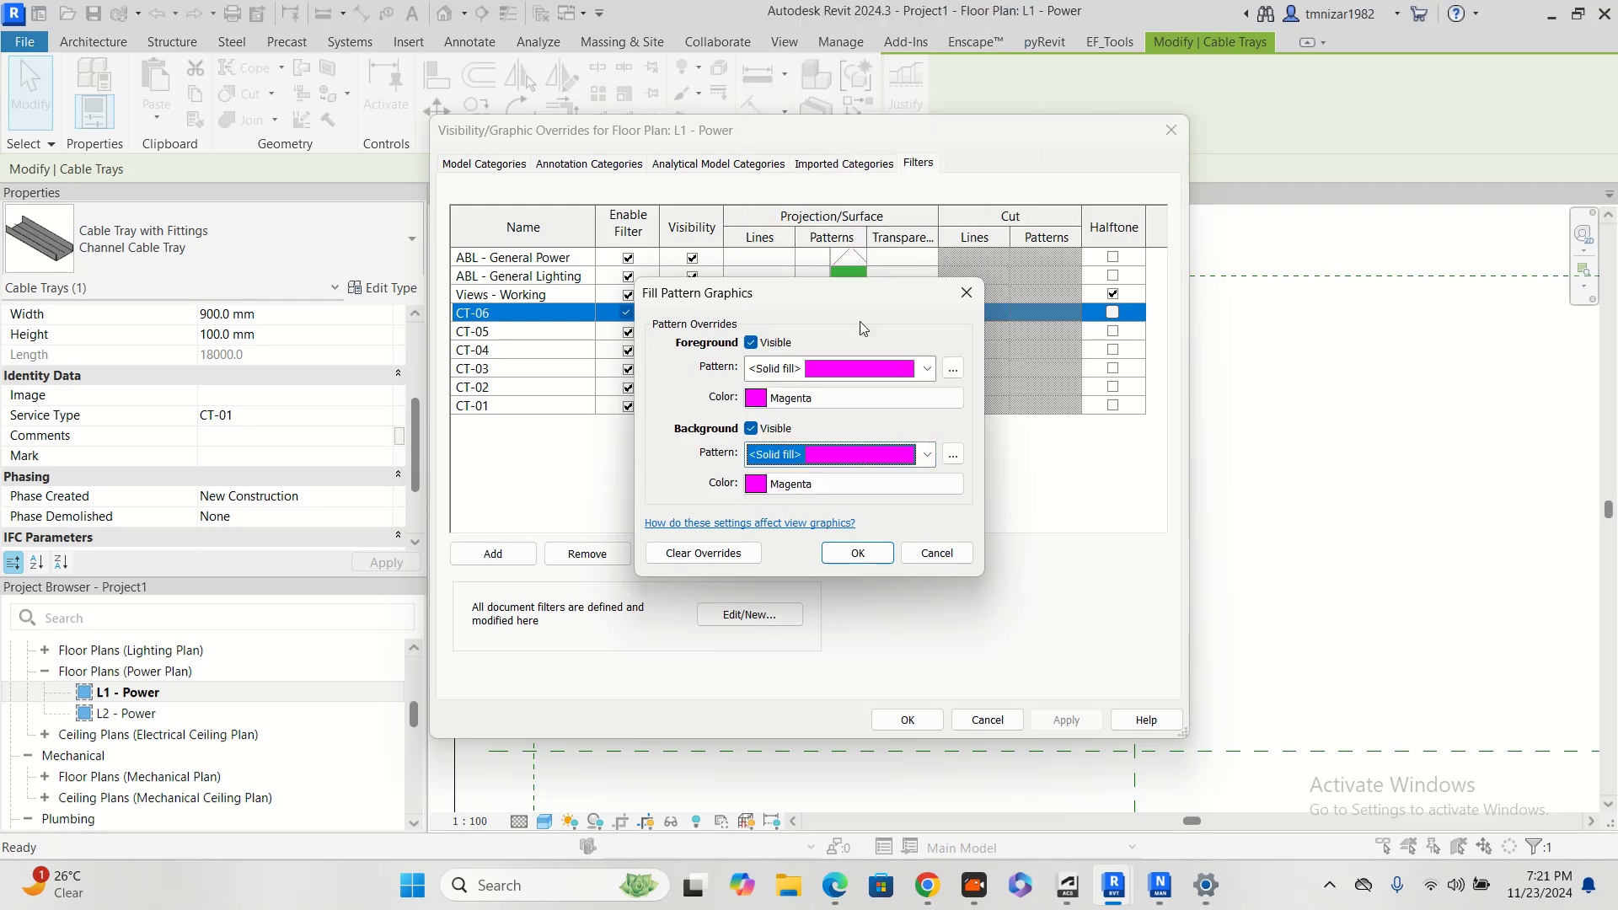
{"action": "left_click", "coordinate": [861, 552]}
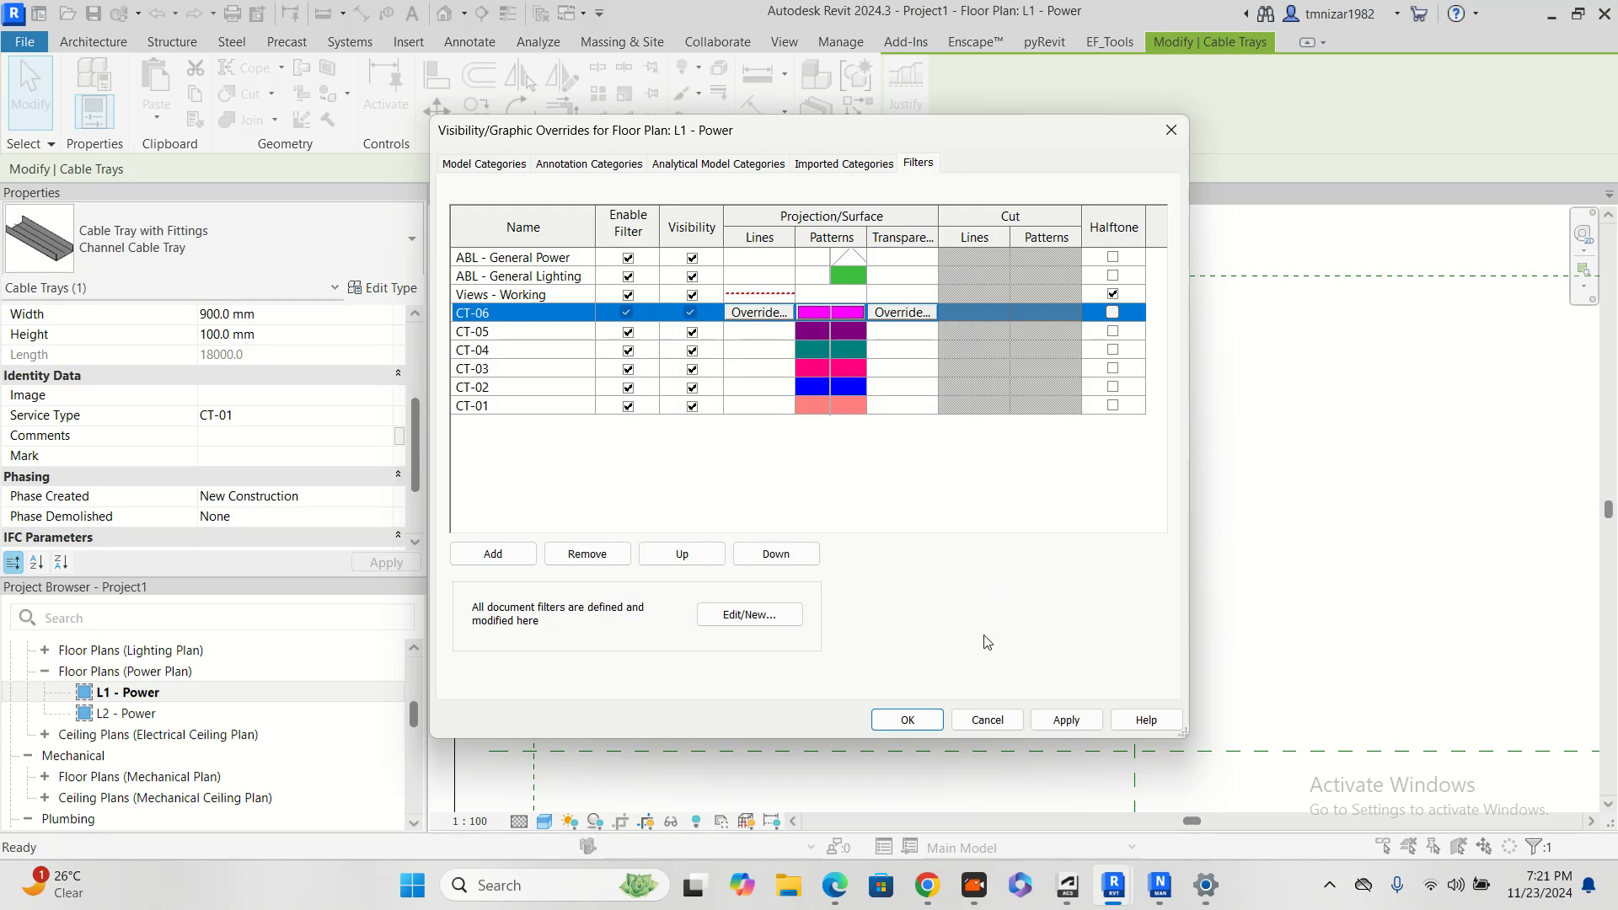
{"action": "left_click", "coordinate": [908, 721]}
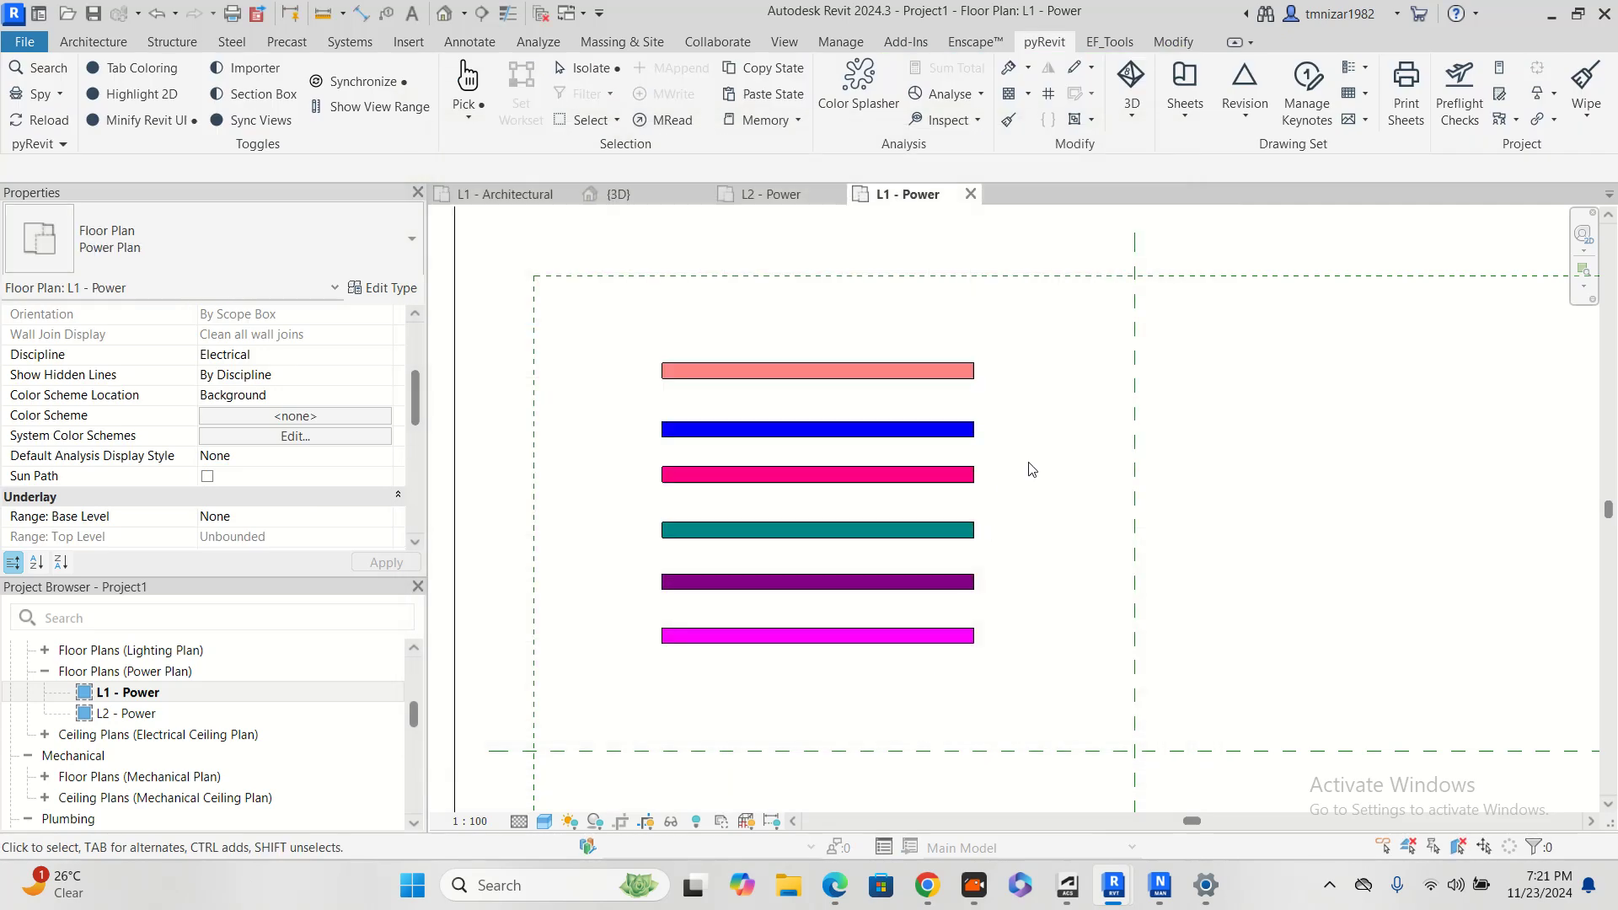
Pan and reselect L1's trays, then move through the {3D} view to the L2 - Power plan
{"action": "middle_click_drag", "start_coordinate": [1048, 438], "coordinate": [1039, 388]}
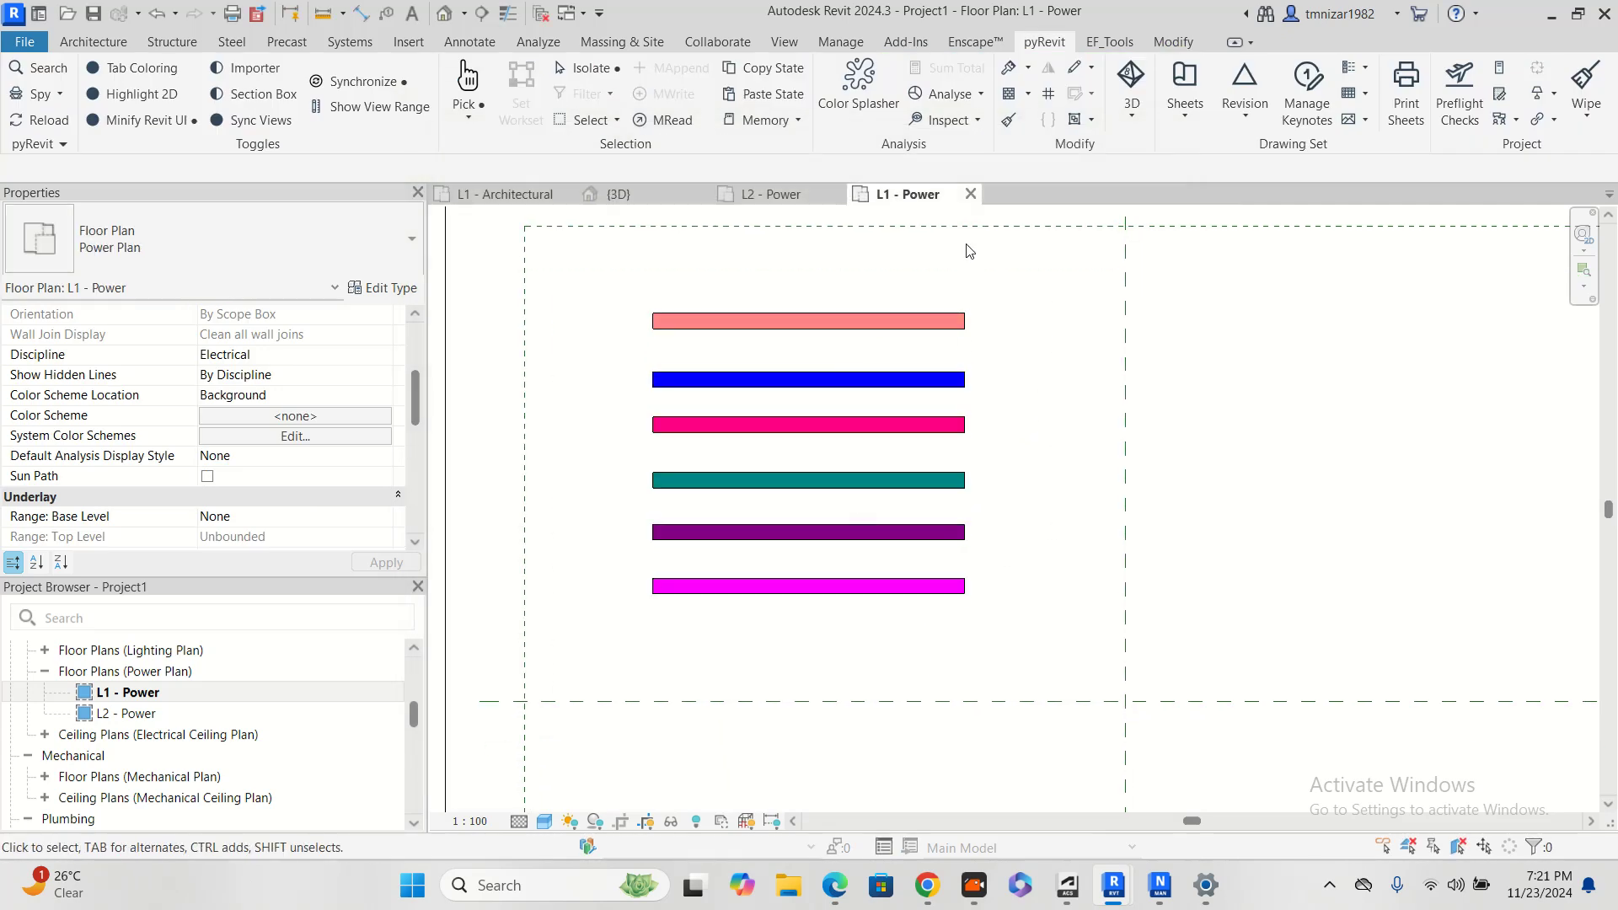
{"action": "left_click_drag", "start_coordinate": [846, 716], "coordinate": [961, 635]}
{"action": "left_click", "coordinate": [915, 678]}
{"action": "left_click", "coordinate": [633, 192]}
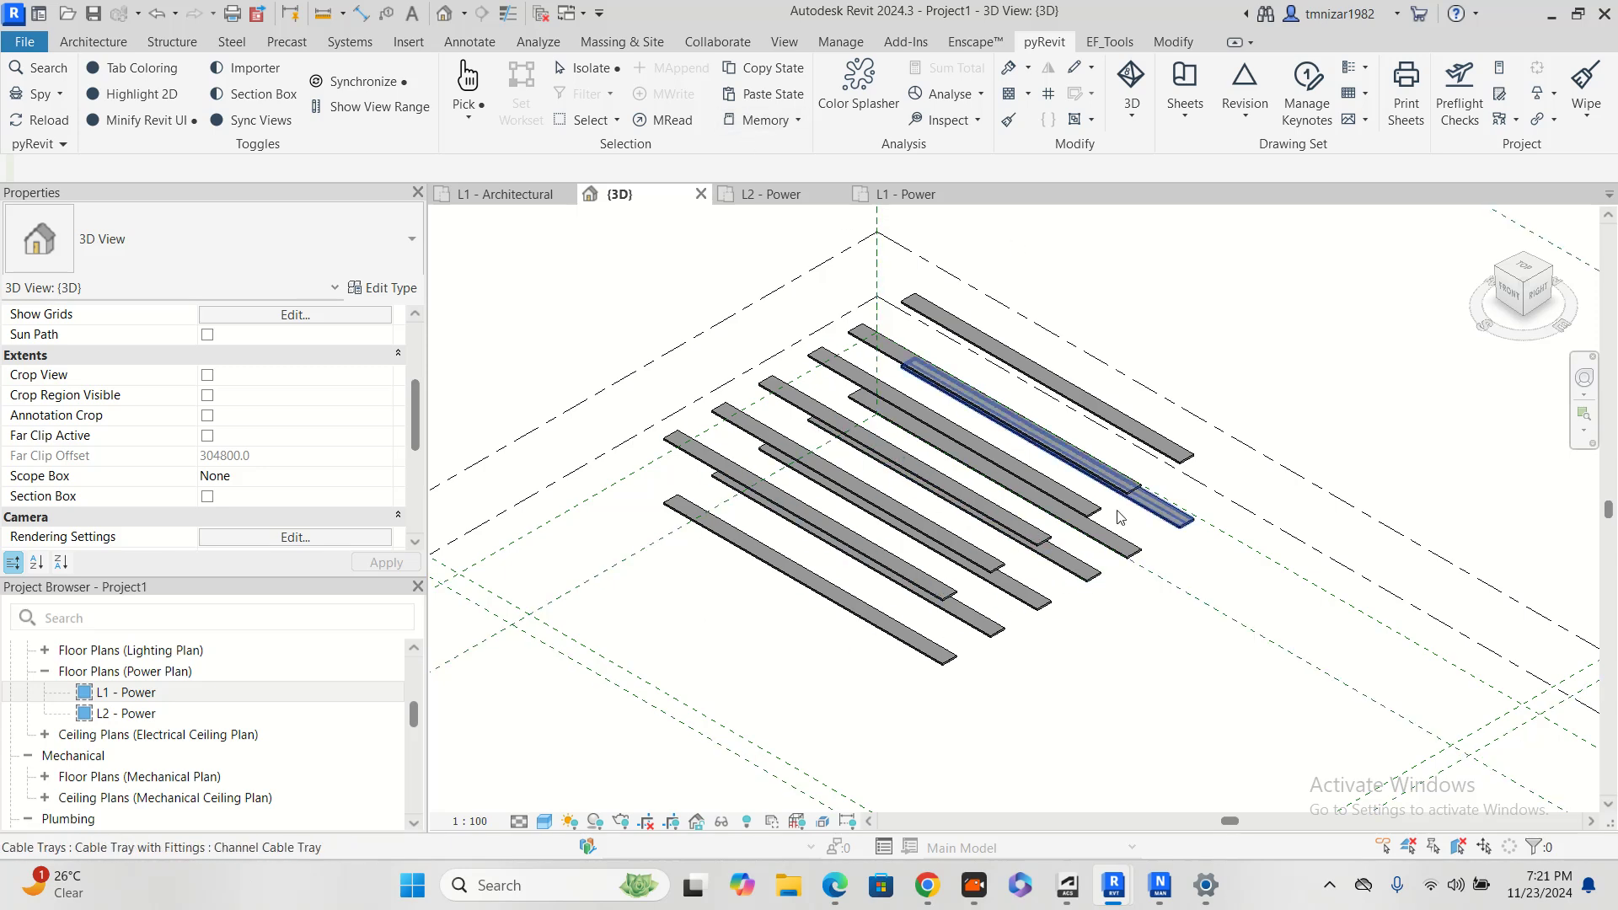
{"action": "left_click", "coordinate": [769, 194]}
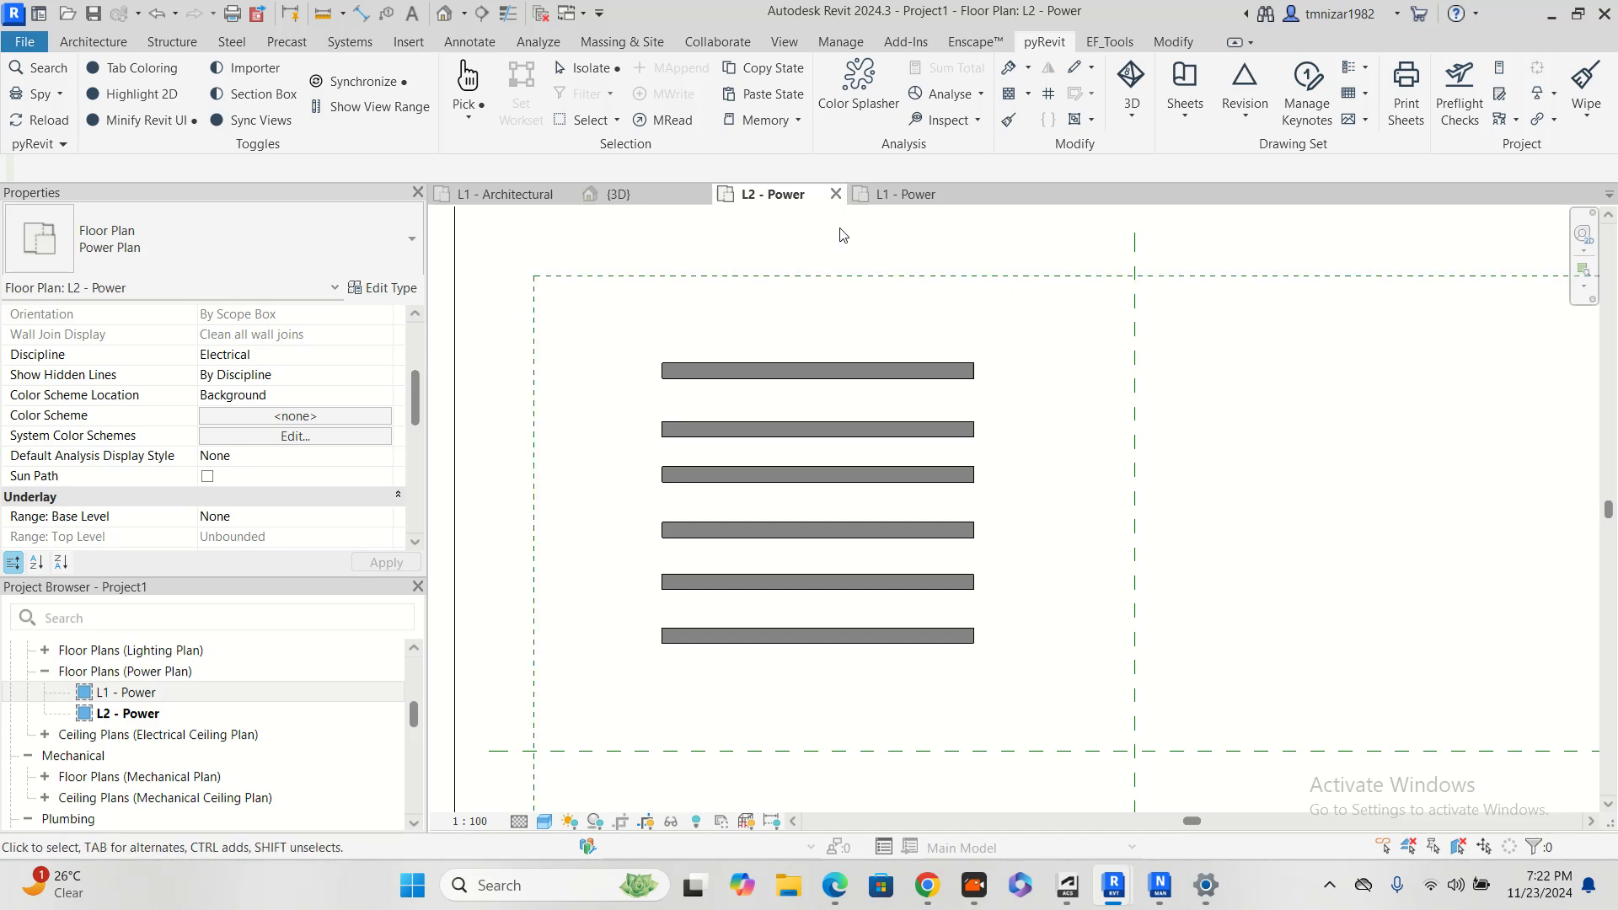
Compare the L1 - Power and L2 - Power plans and review L2's view properties
{"action": "left_click", "coordinate": [916, 195]}
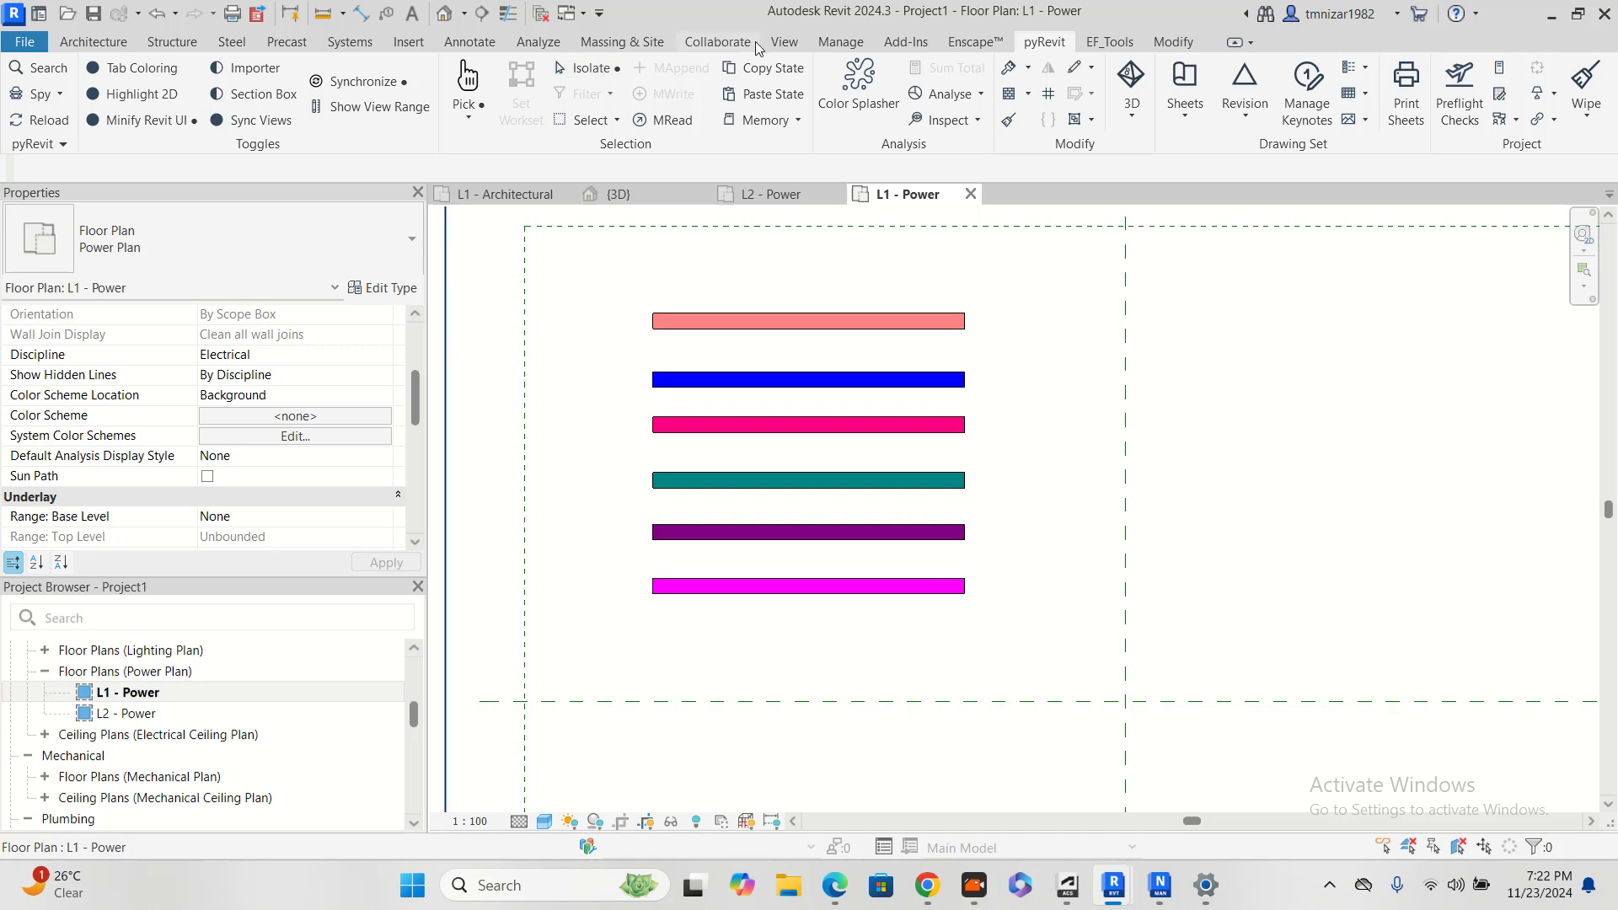
{"action": "left_click", "coordinate": [785, 42]}
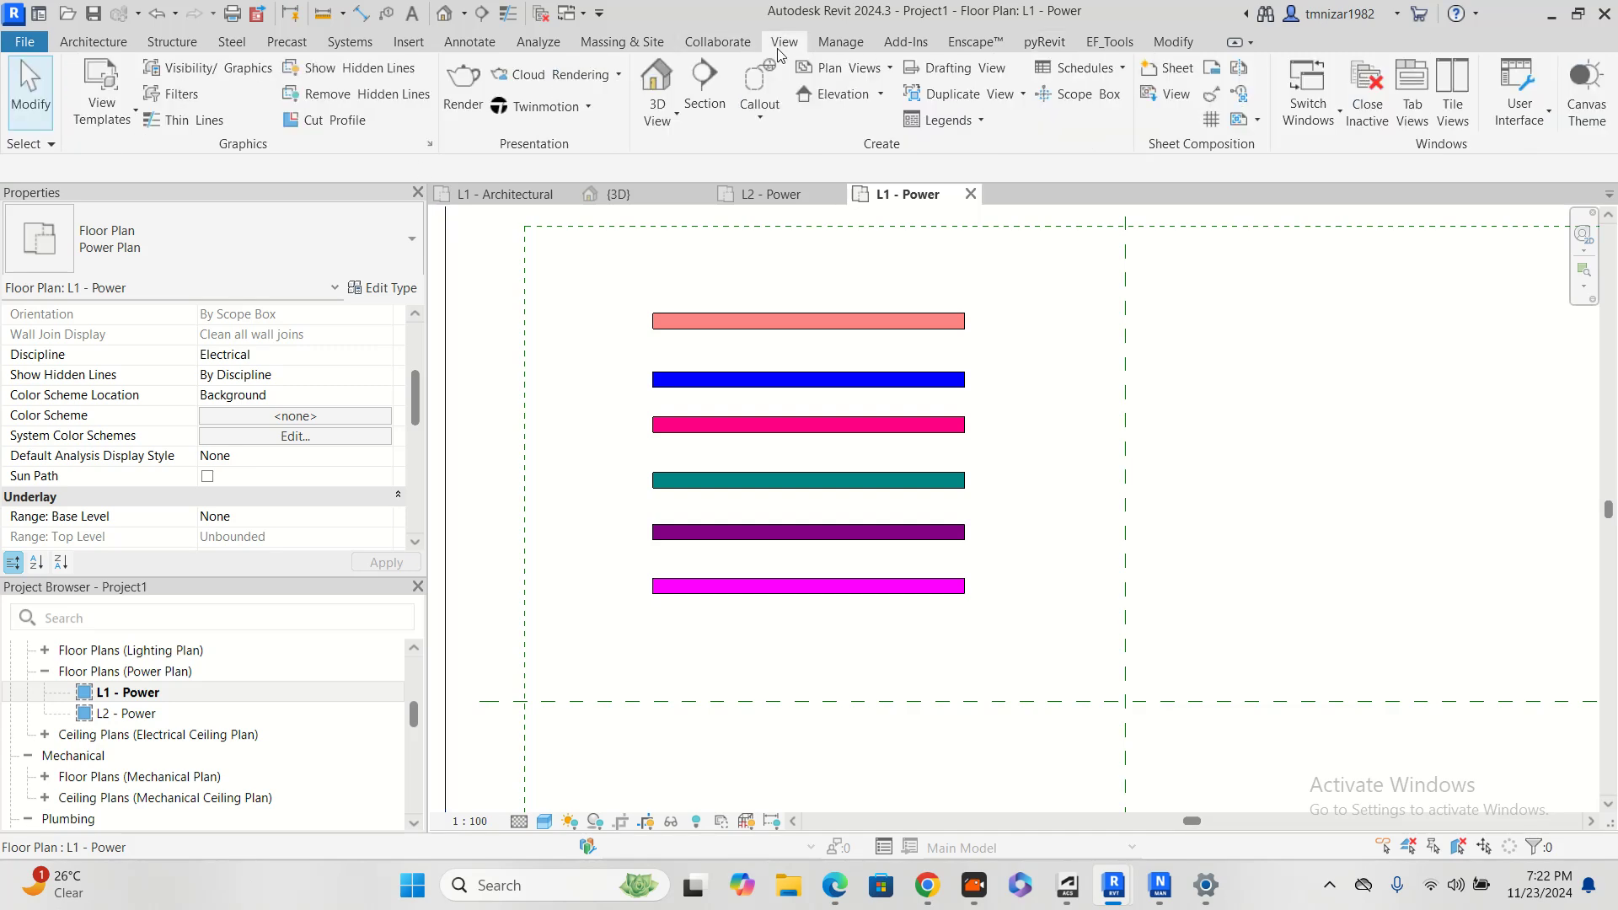
{"action": "left_click", "coordinate": [121, 125]}
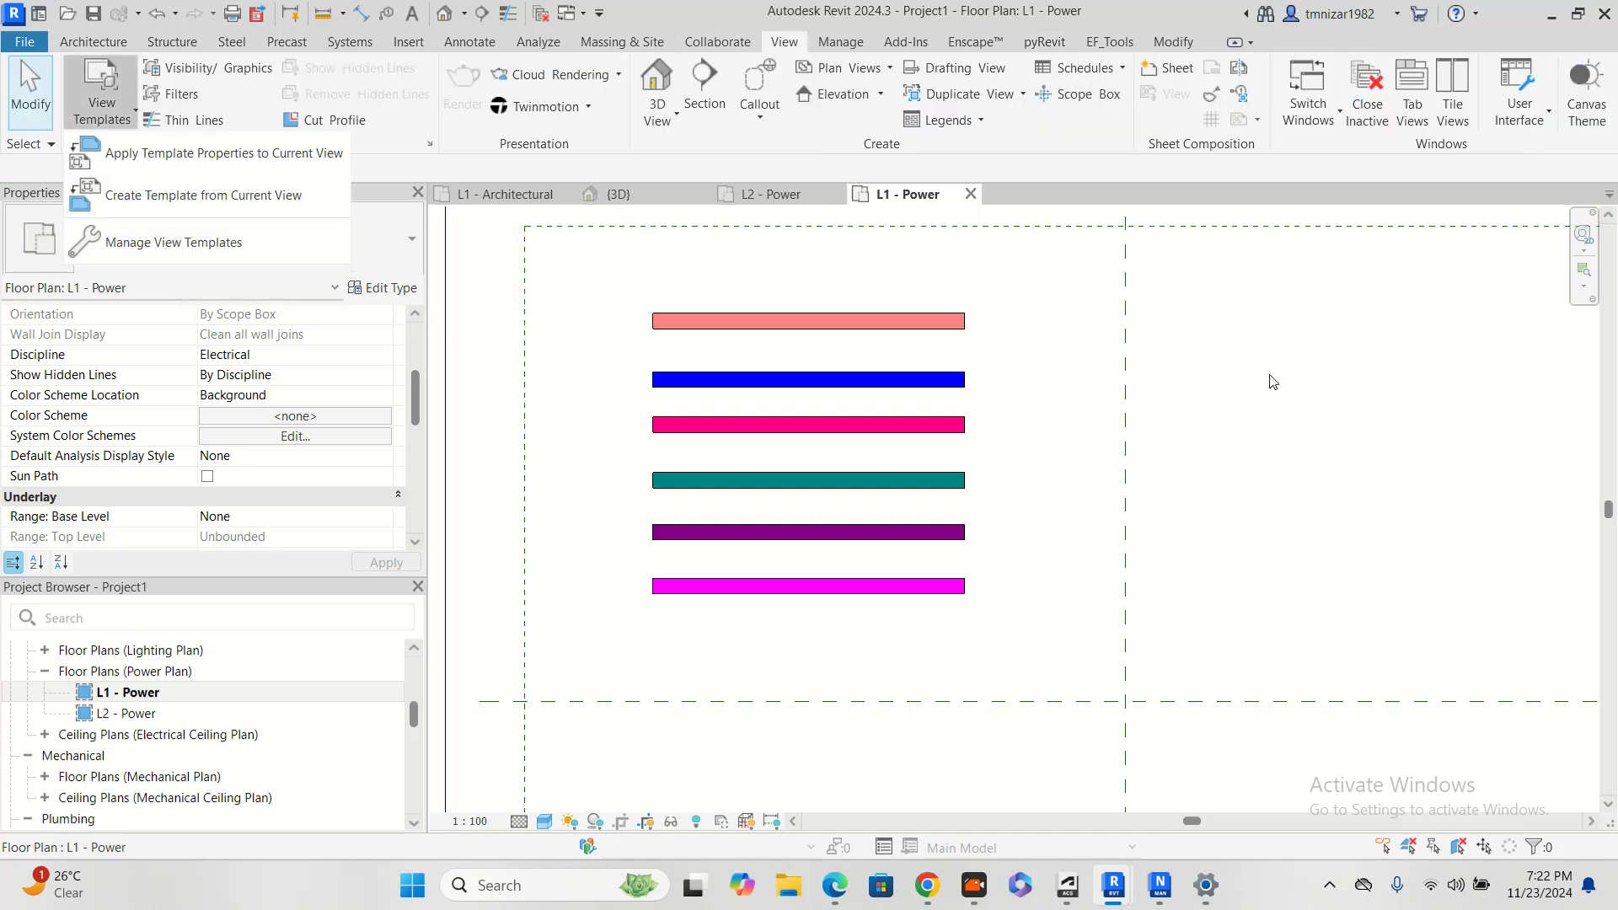
{"action": "left_click", "coordinate": [767, 195]}
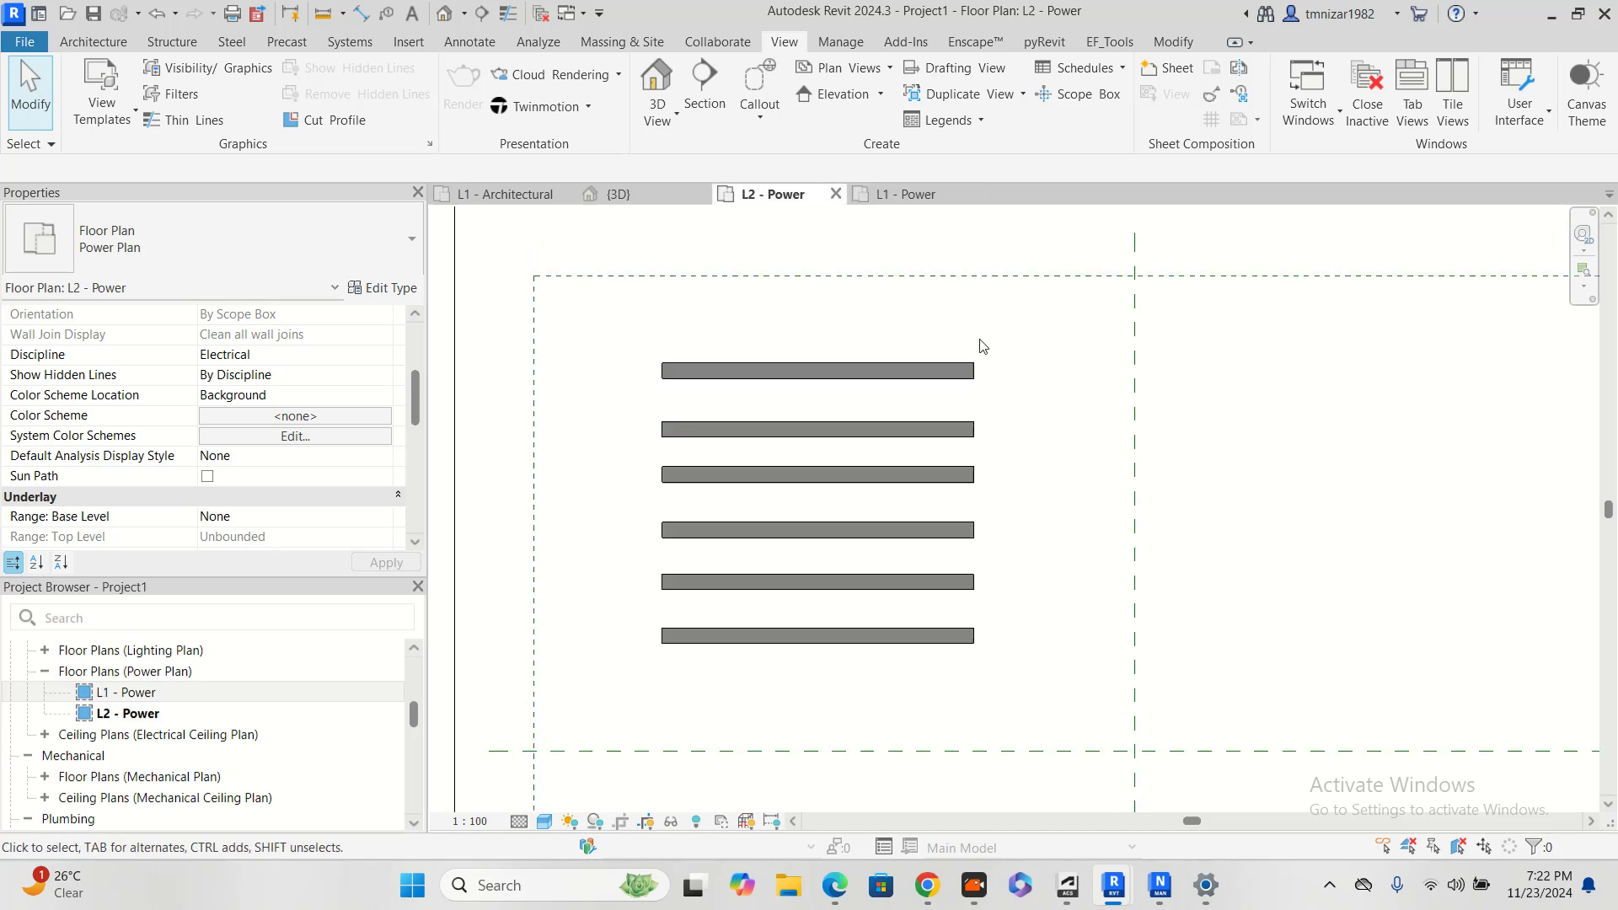
{"action": "left_click", "coordinate": [921, 195]}
{"action": "left_click", "coordinate": [784, 194]}
{"action": "scroll", "coordinate": [250, 421], "scroll_direction": "down", "scroll_amount": 4}
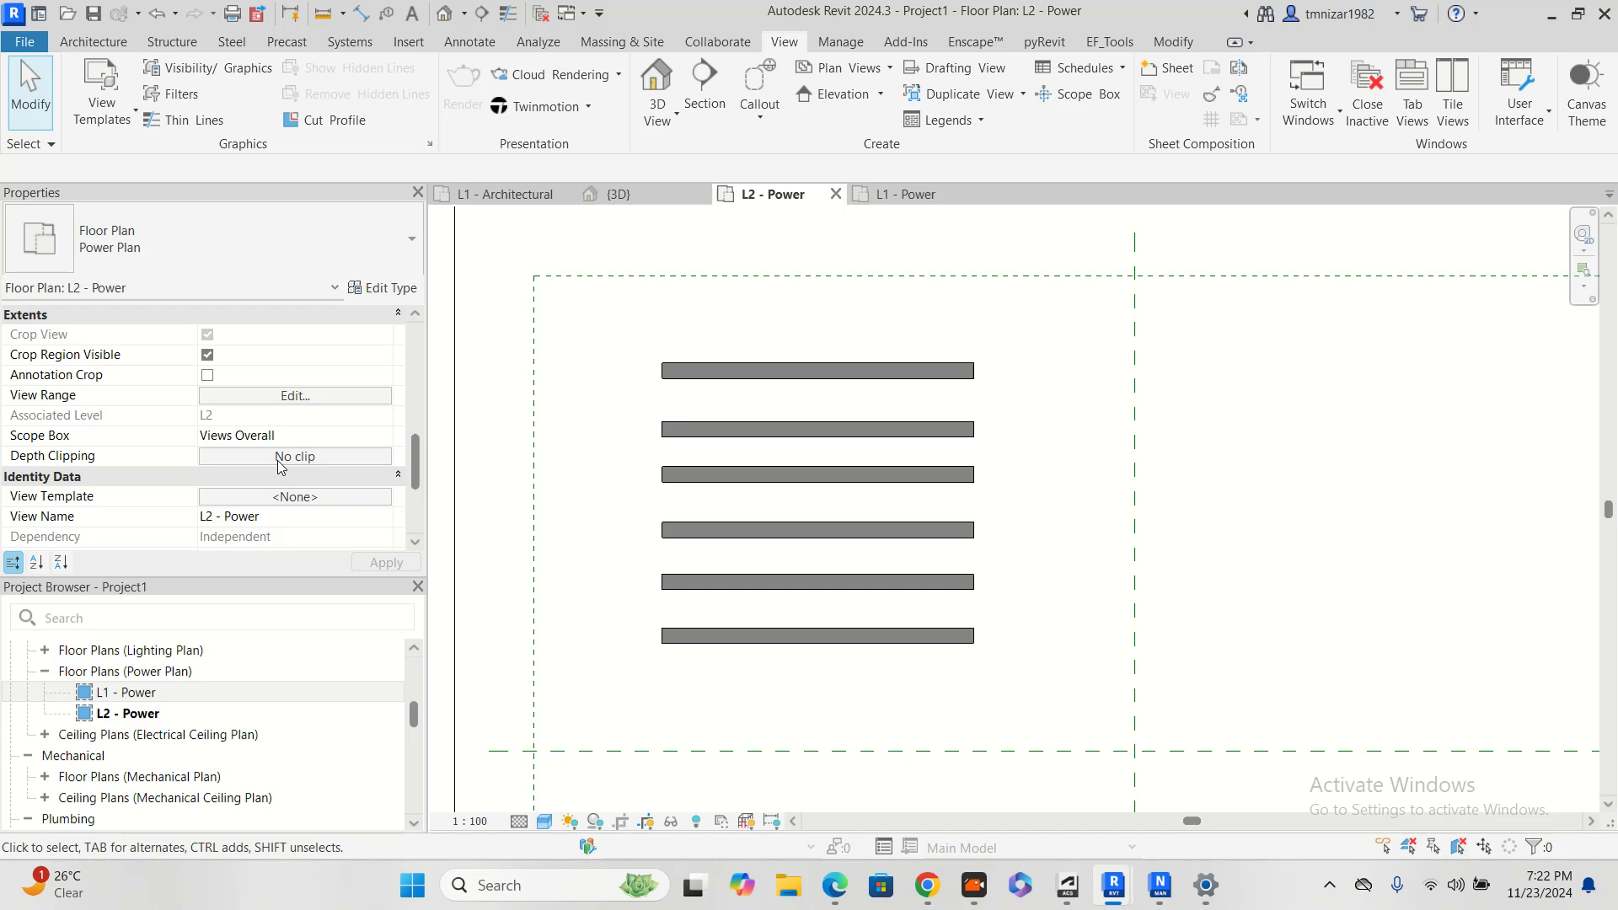
{"action": "scroll", "coordinate": [280, 466], "scroll_direction": "down", "scroll_amount": 3}
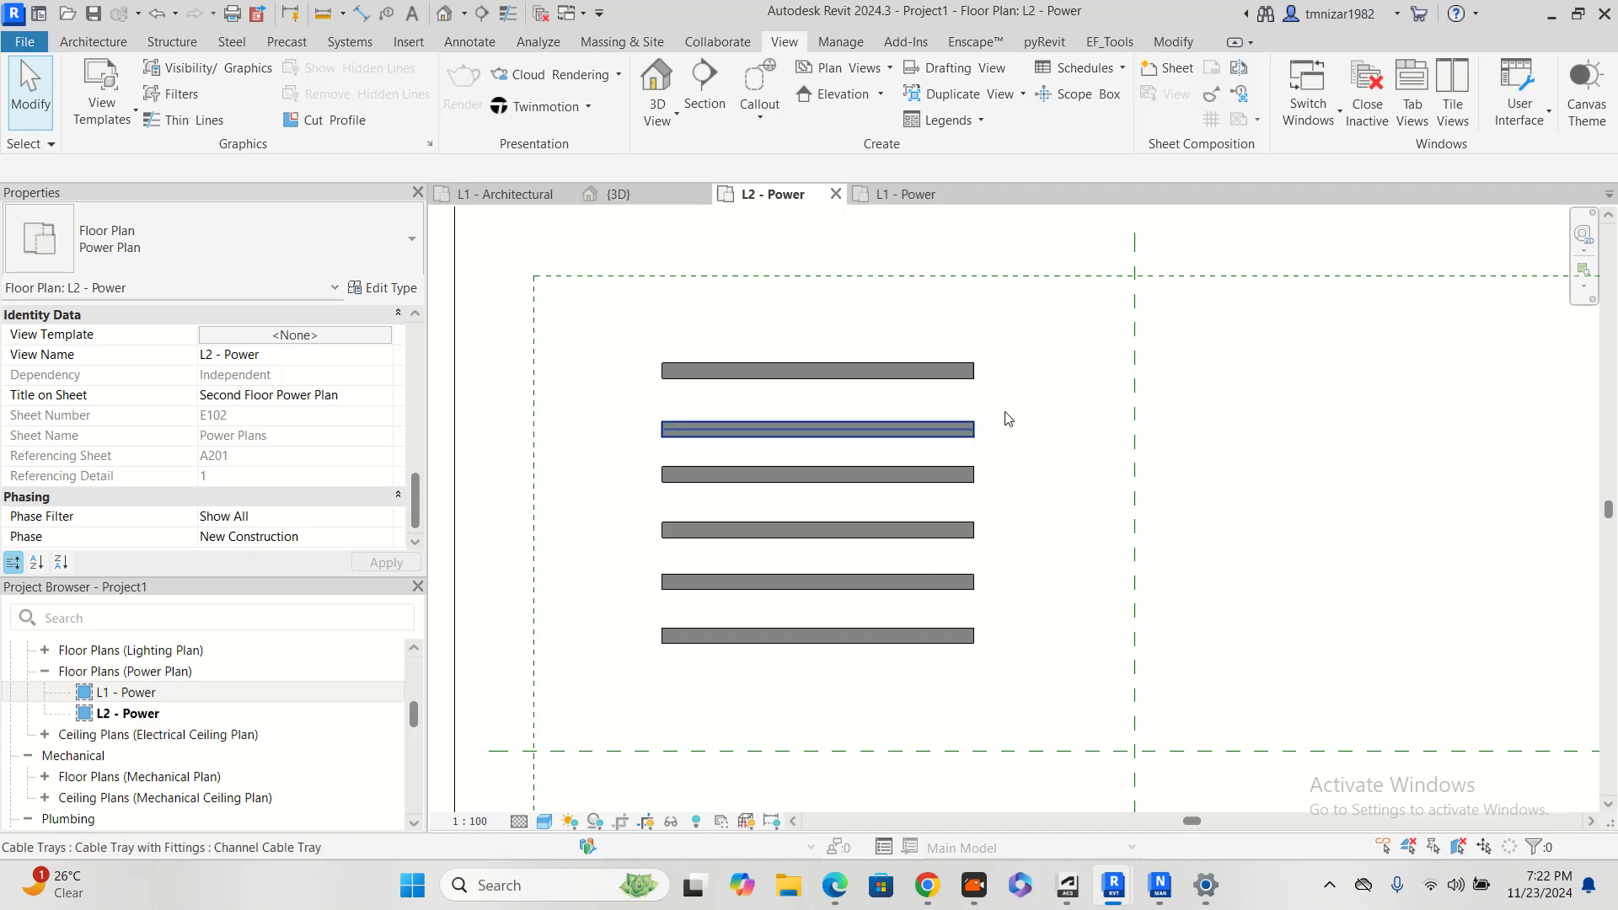
Select L2's six trays, confirm no view template is assigned, then switch to pyRevit
{"action": "left_click_drag", "start_coordinate": [1033, 341], "coordinate": [943, 672]}
{"action": "left_click", "coordinate": [943, 672]}
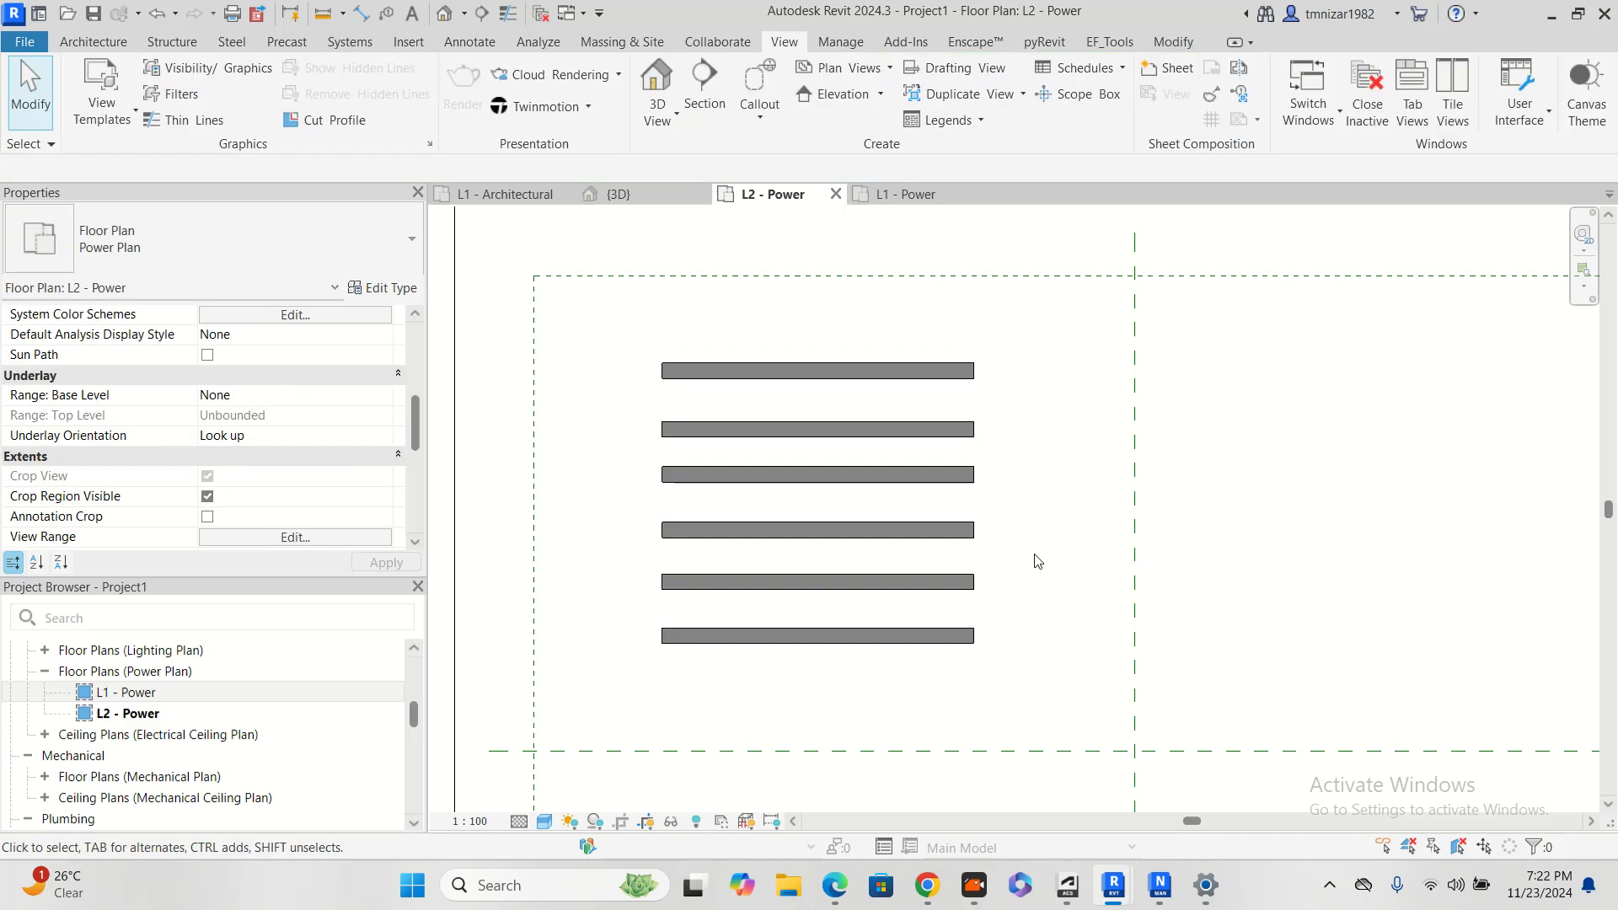
{"action": "left_click", "coordinate": [104, 128]}
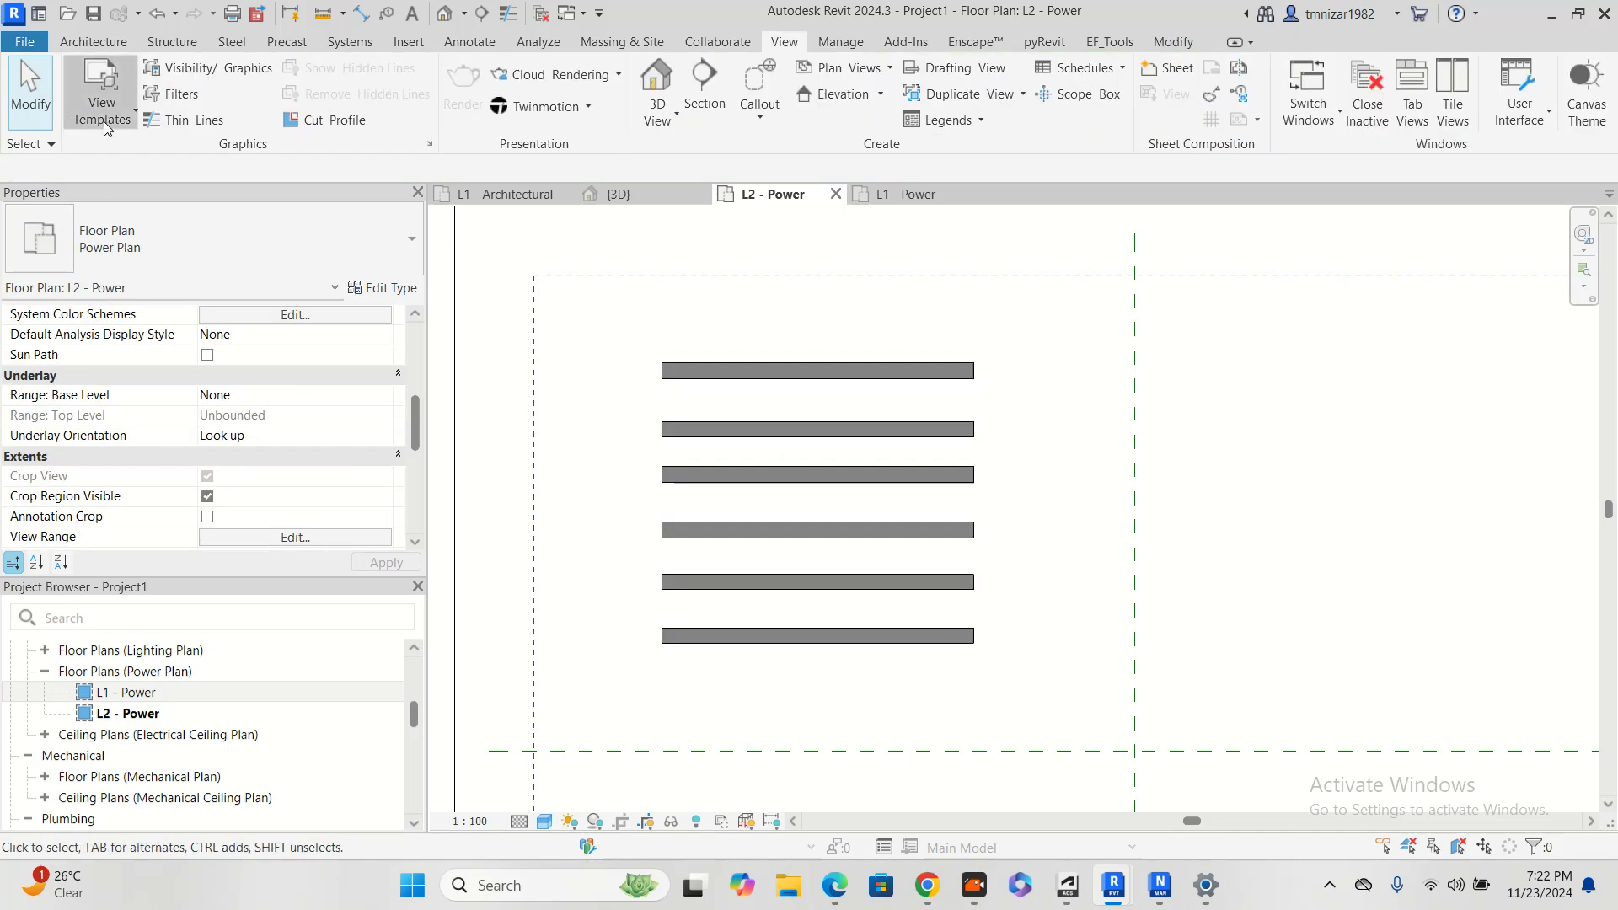
{"action": "left_click", "coordinate": [1354, 384]}
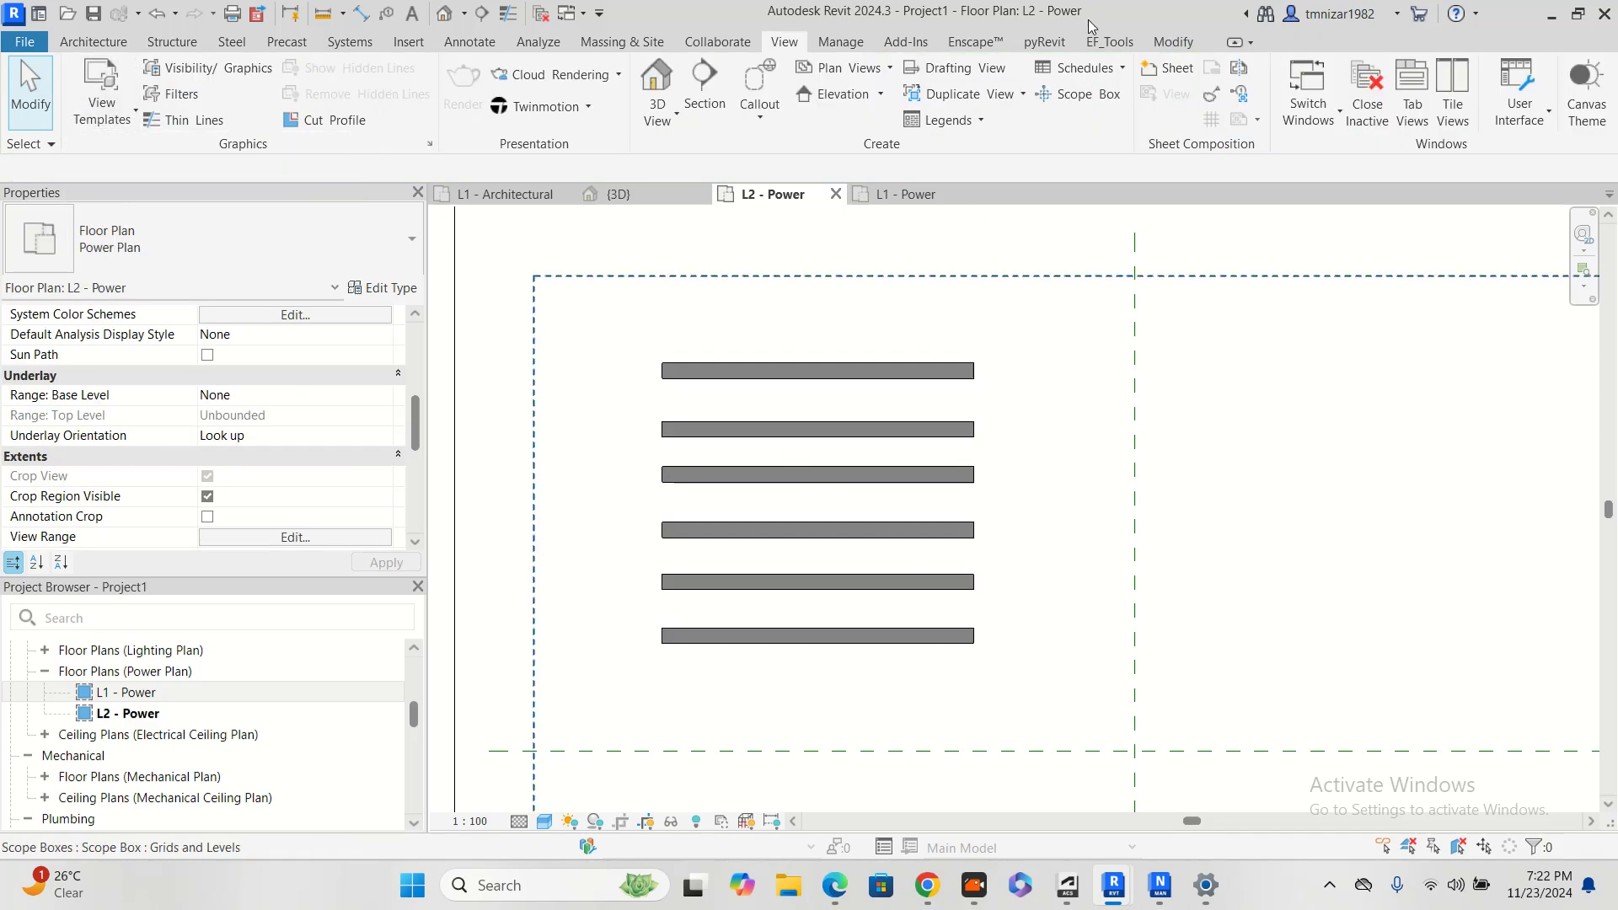
{"action": "left_click", "coordinate": [1040, 44]}
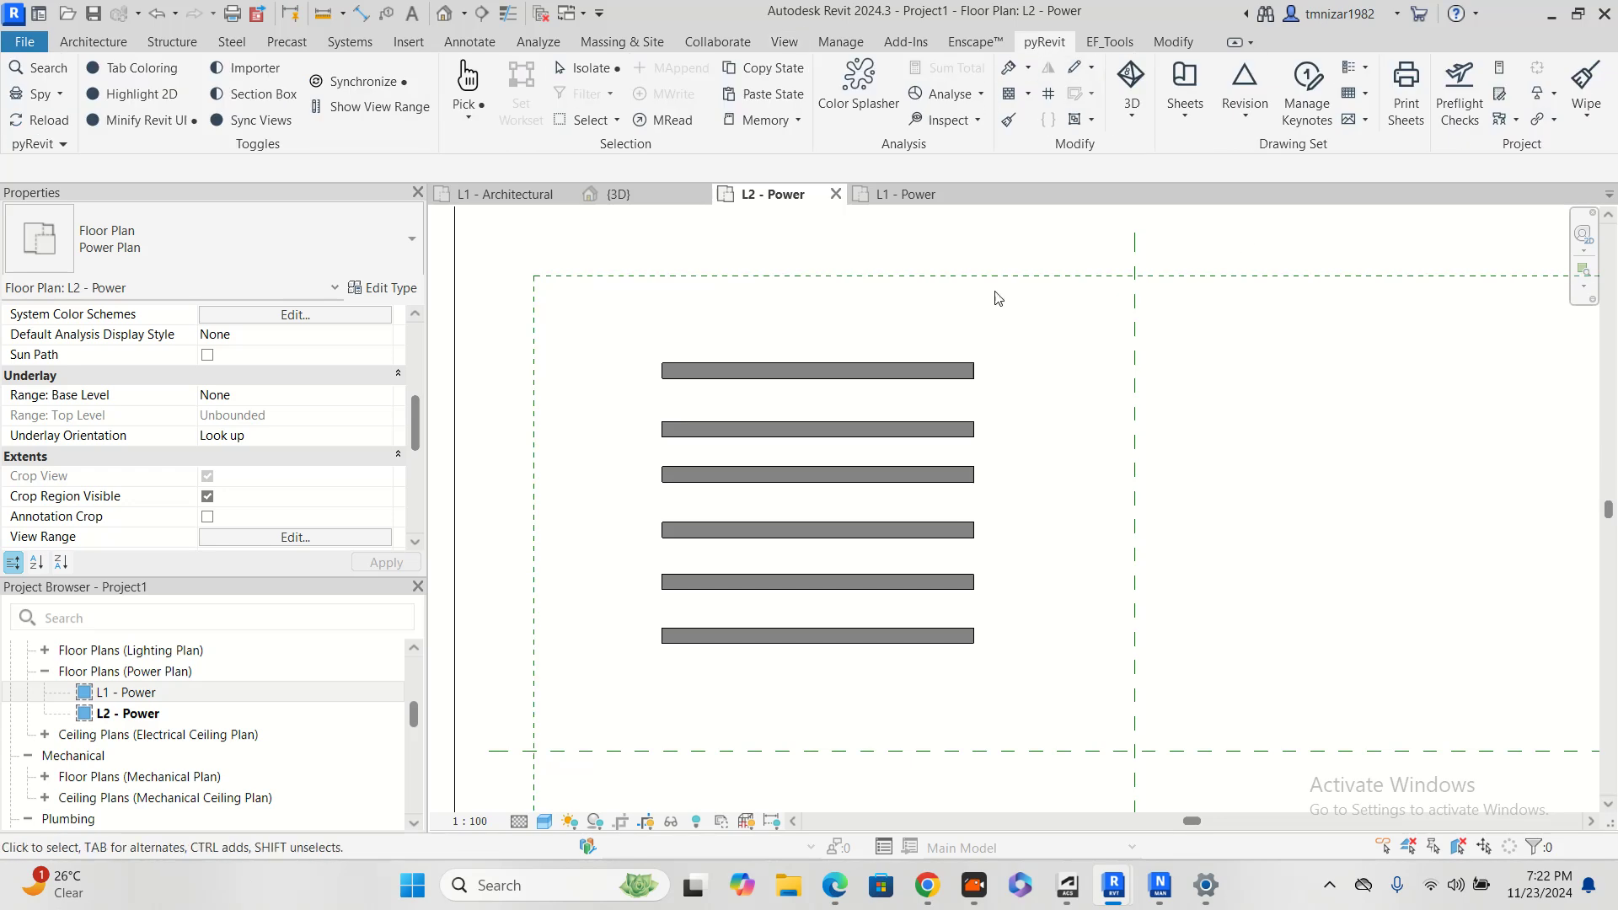
Confirm in pyRevit's Extension Manager that EF-Tools is installed and enabled, then close it
{"action": "left_click", "coordinate": [60, 145]}
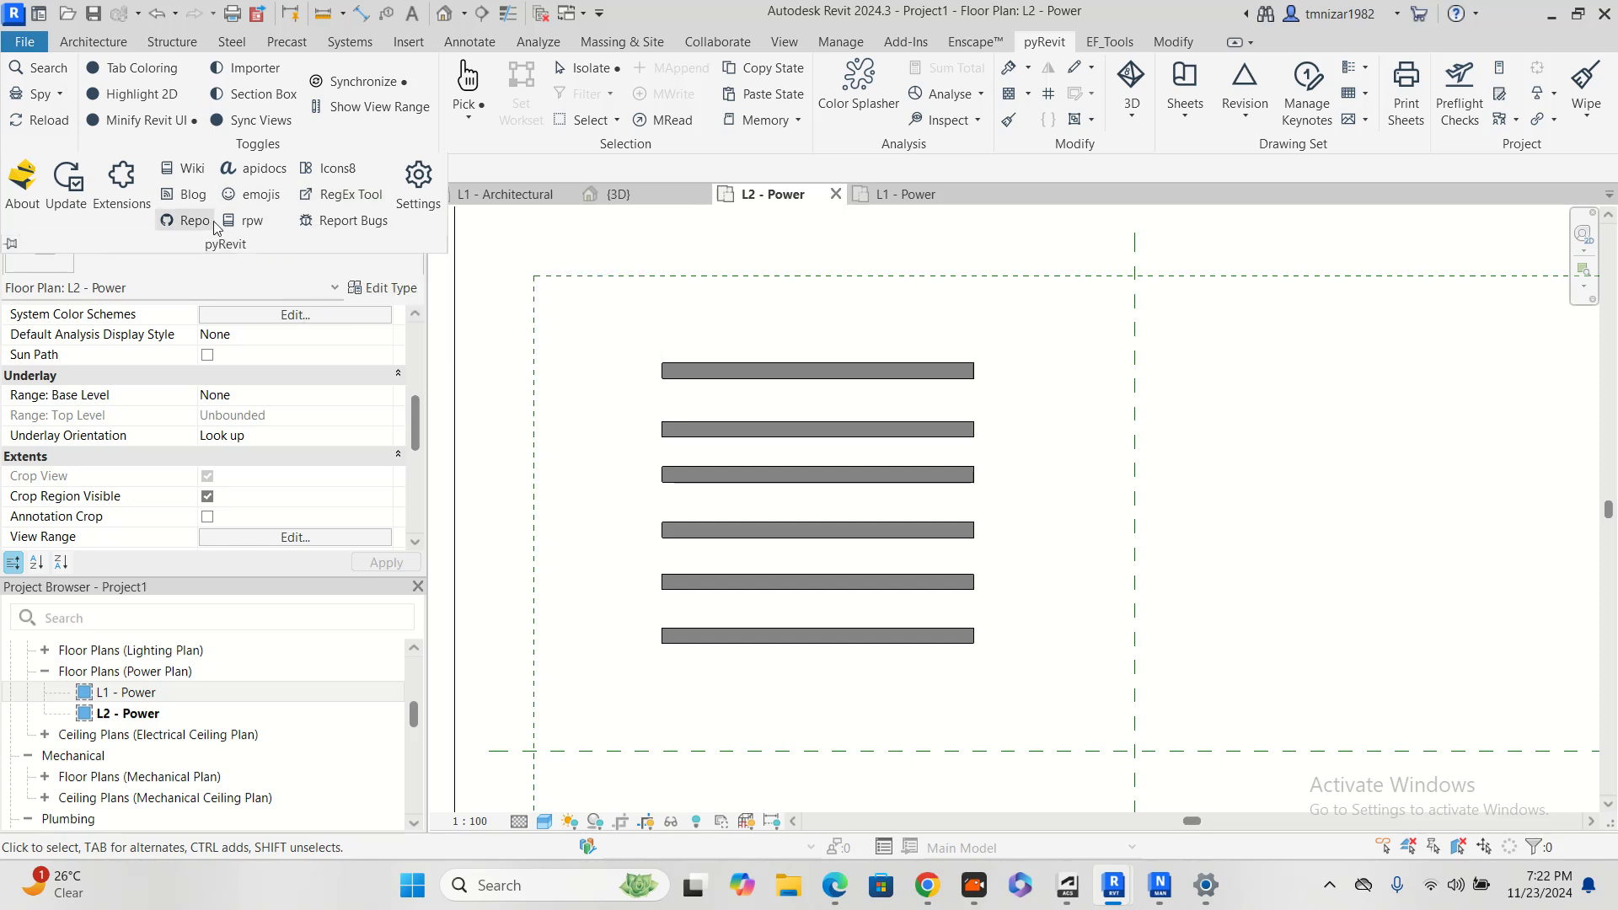
{"action": "left_click", "coordinate": [142, 216]}
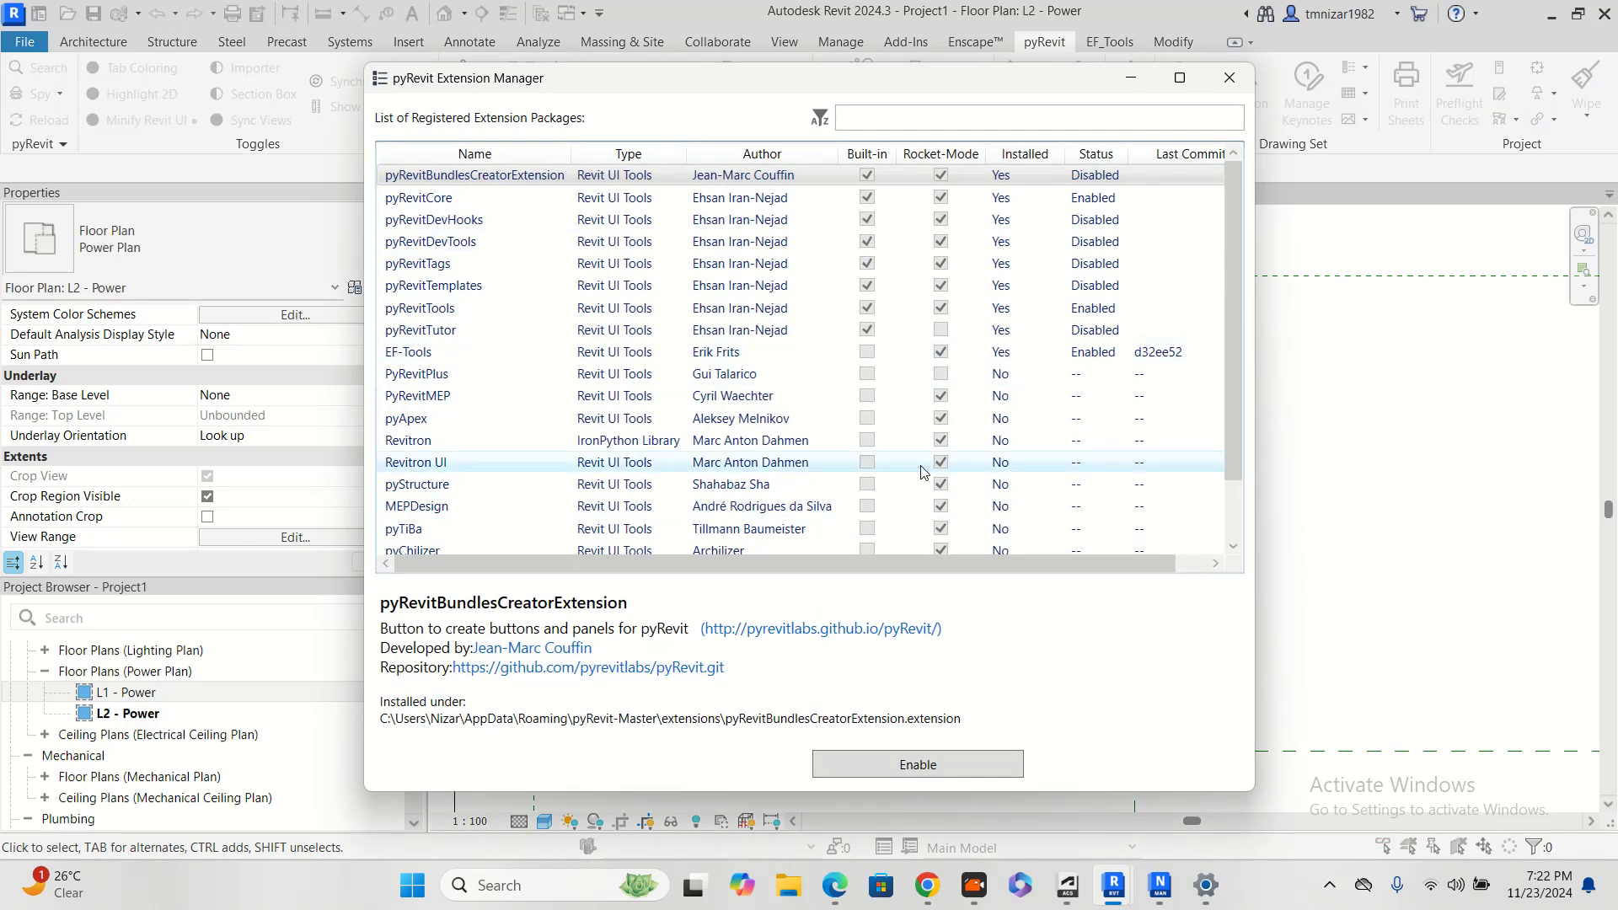
{"action": "scroll", "coordinate": [560, 463], "scroll_direction": "down", "scroll_amount": 1}
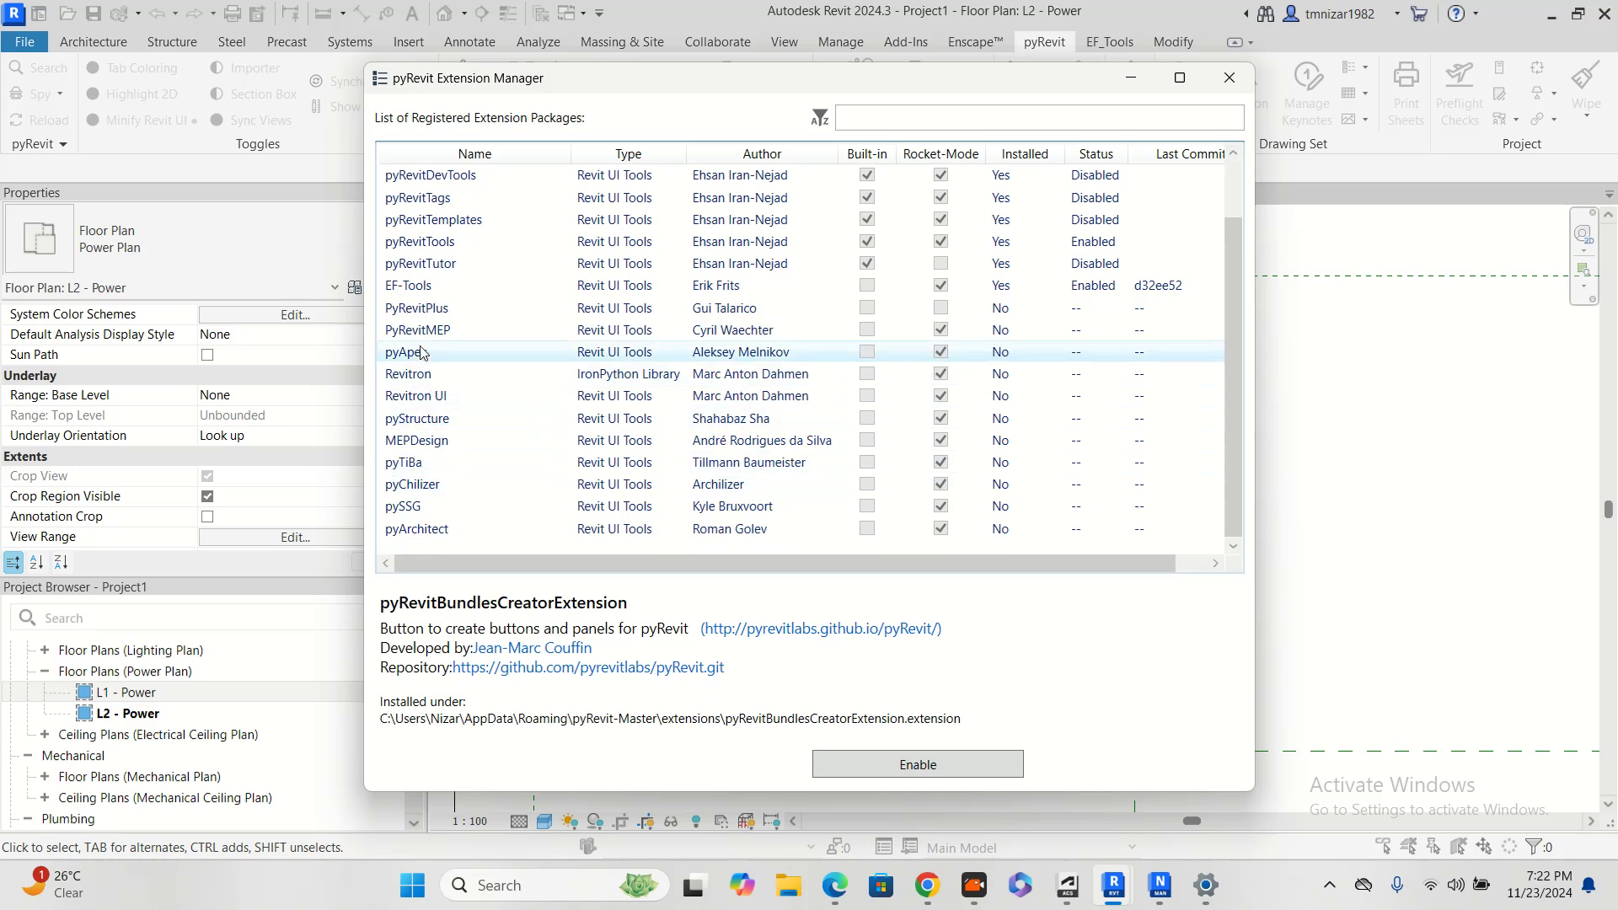
{"action": "left_click", "coordinate": [424, 292]}
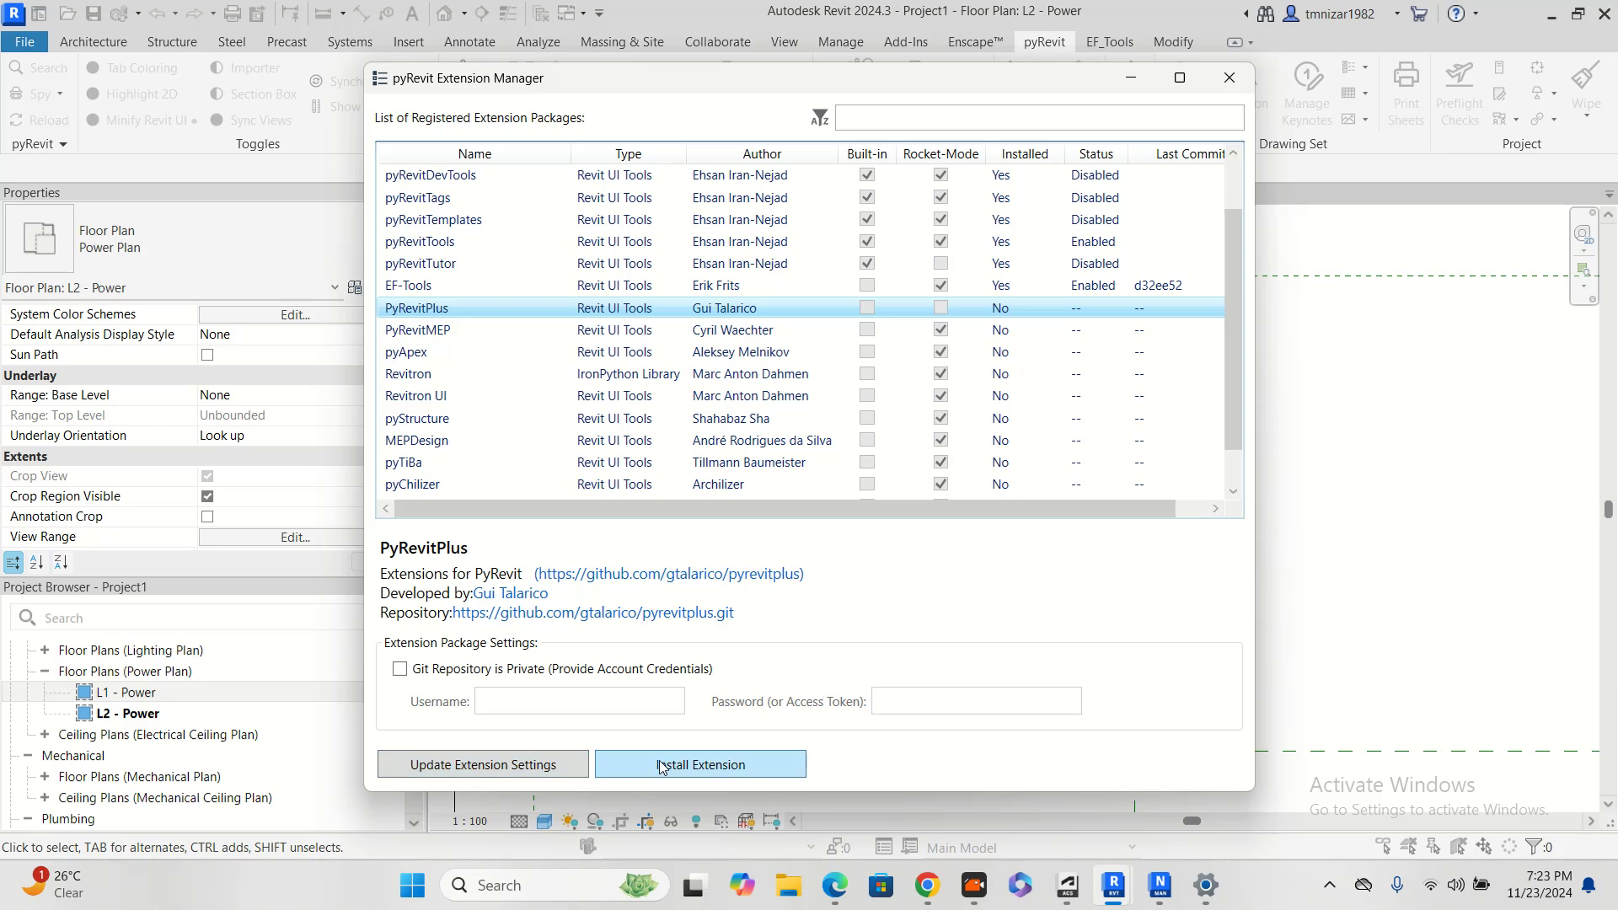
{"action": "left_click", "coordinate": [523, 285]}
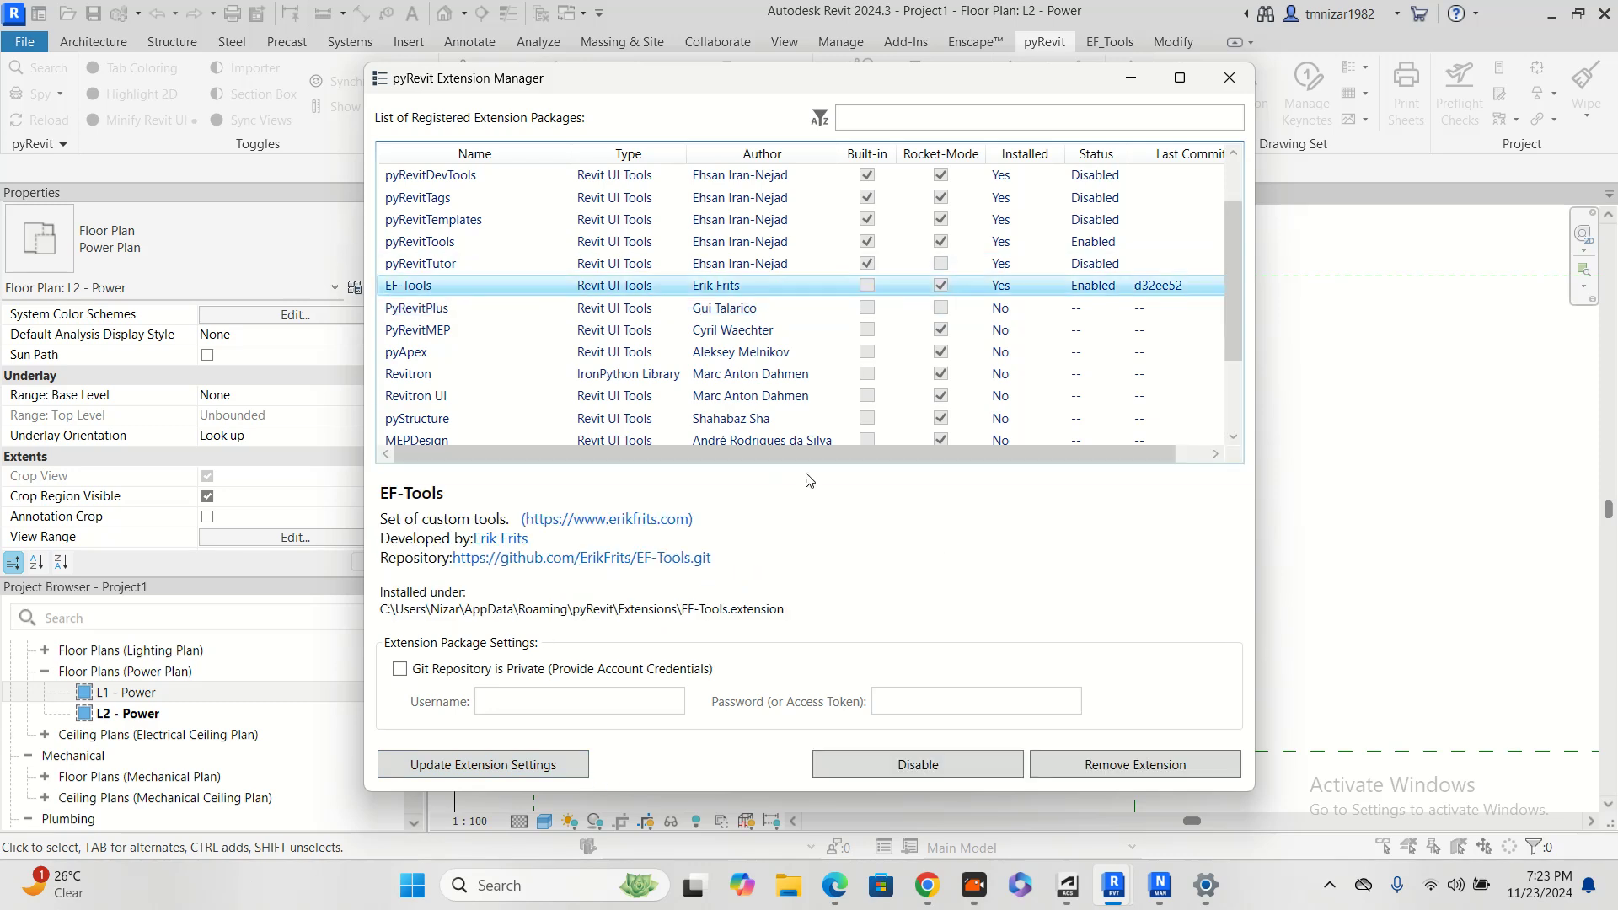
{"action": "left_click", "coordinate": [1233, 78]}
Show the EF_Tools ribbon and compare L1 - Power's coloured trays with L2 - Power's grey ones
{"action": "left_click", "coordinate": [1114, 44]}
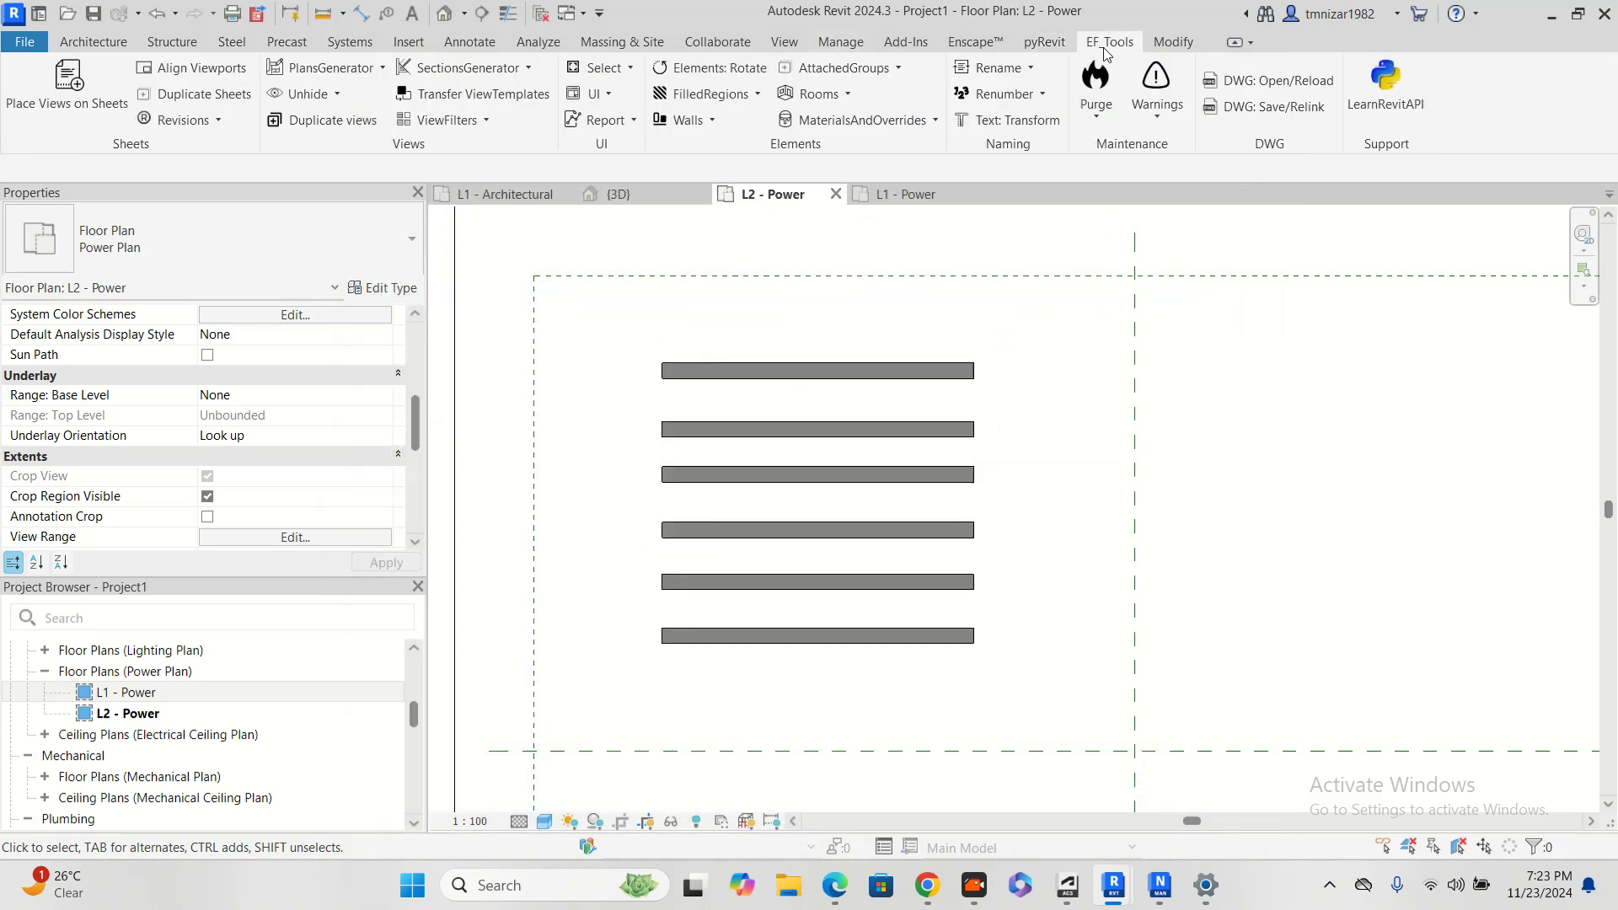
{"action": "left_click", "coordinate": [908, 195]}
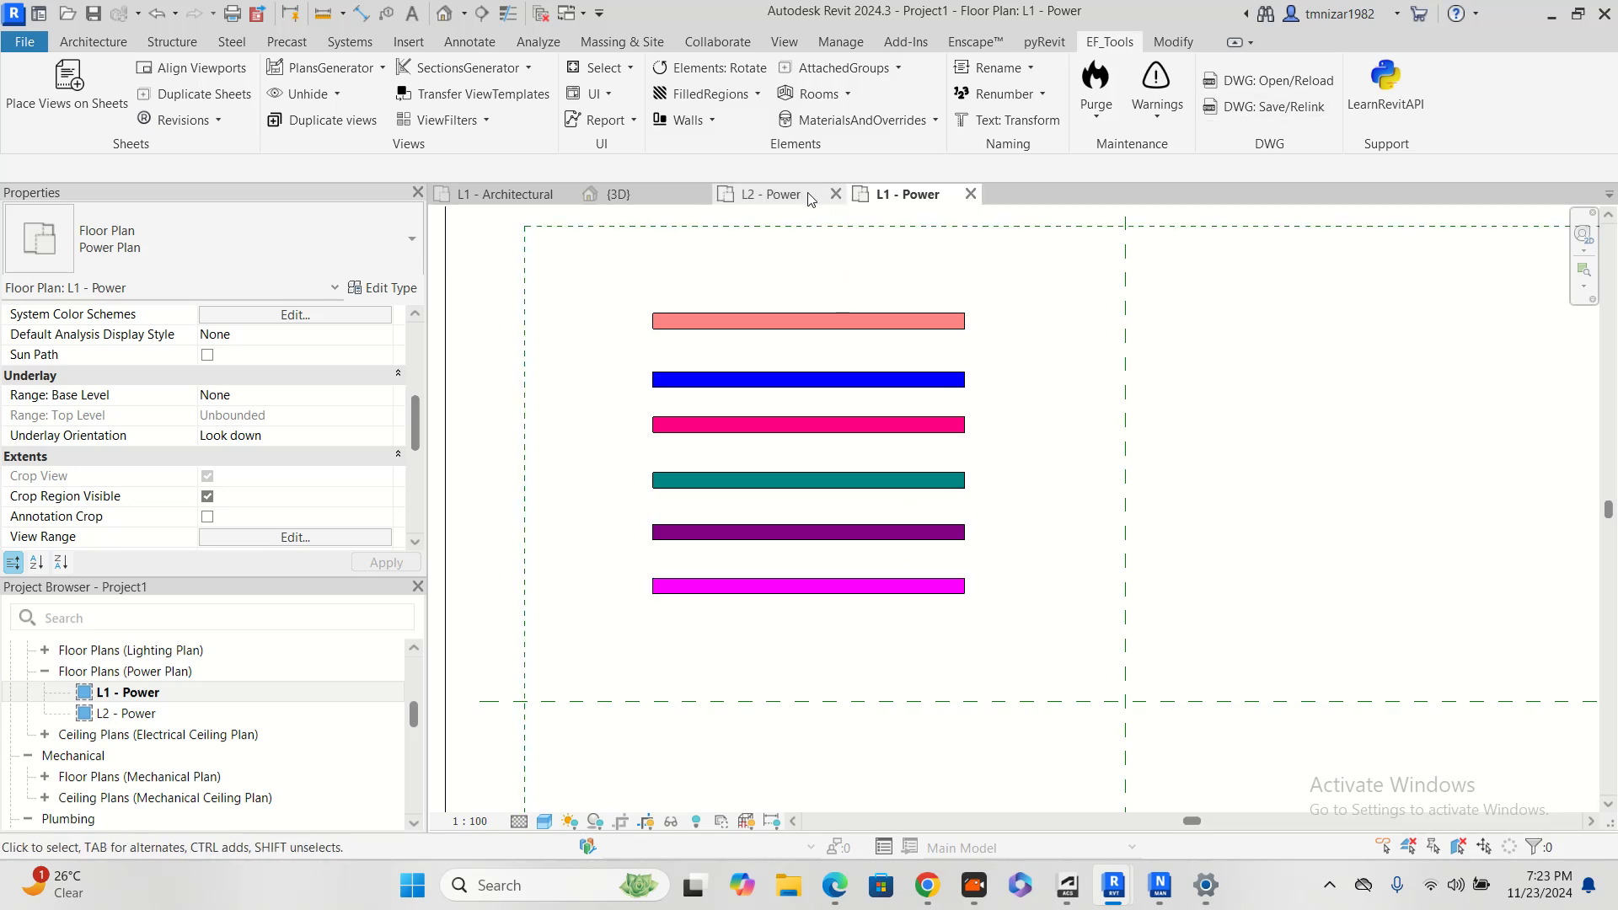
{"action": "left_click", "coordinate": [771, 195]}
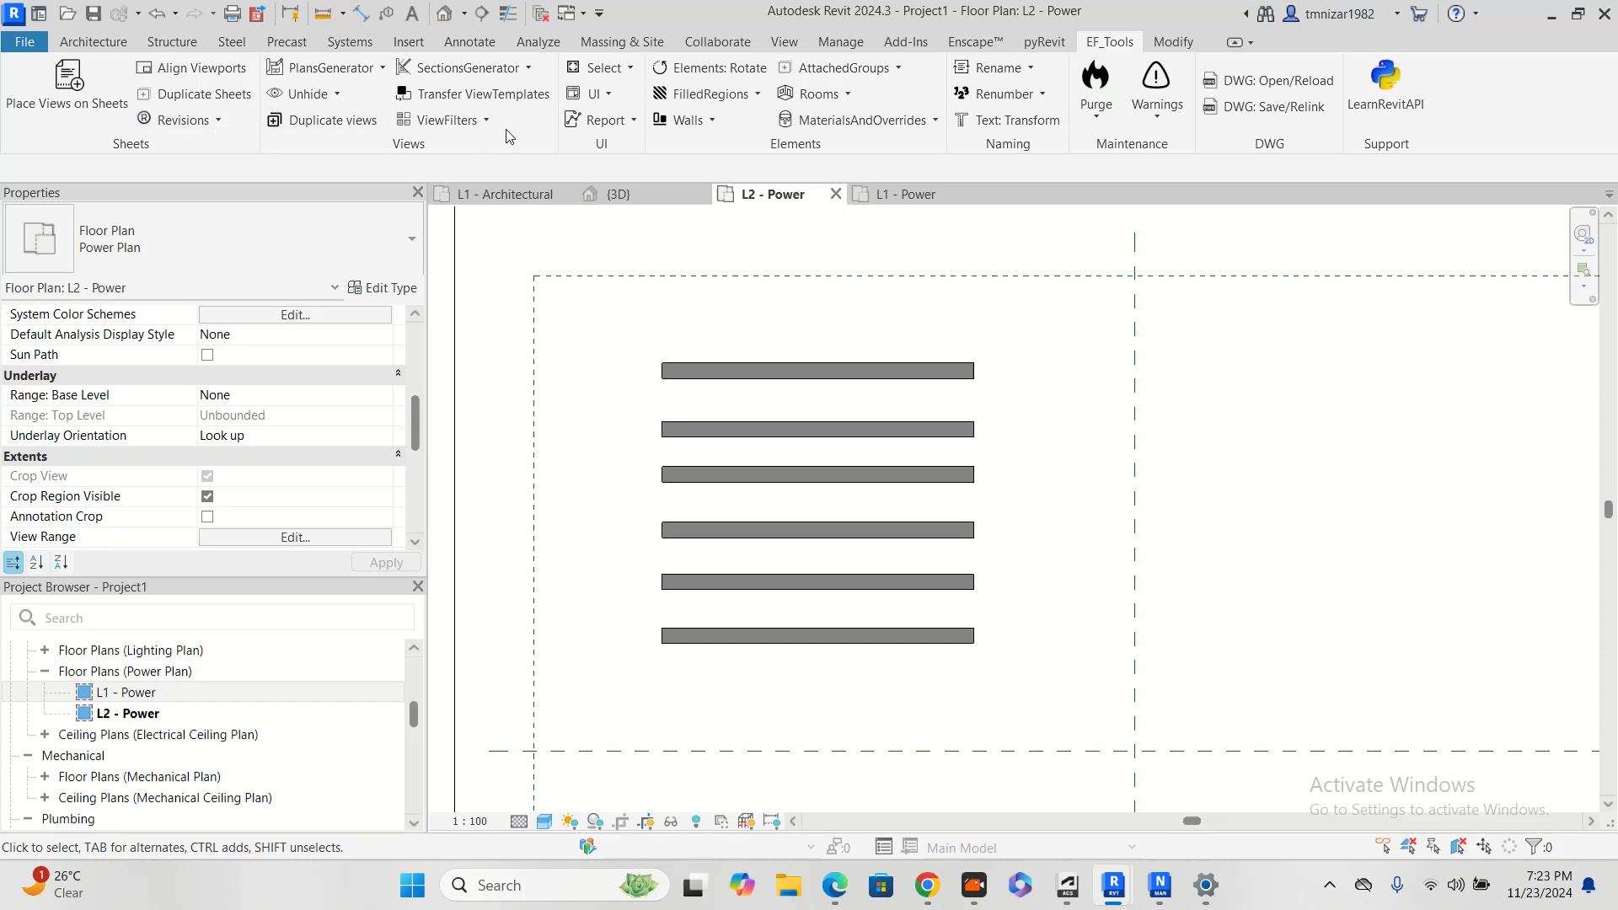
Start EF-Tools' Copy View Filters and pick [FLOOR] L1 - Power as the source view
{"action": "left_click", "coordinate": [482, 119]}
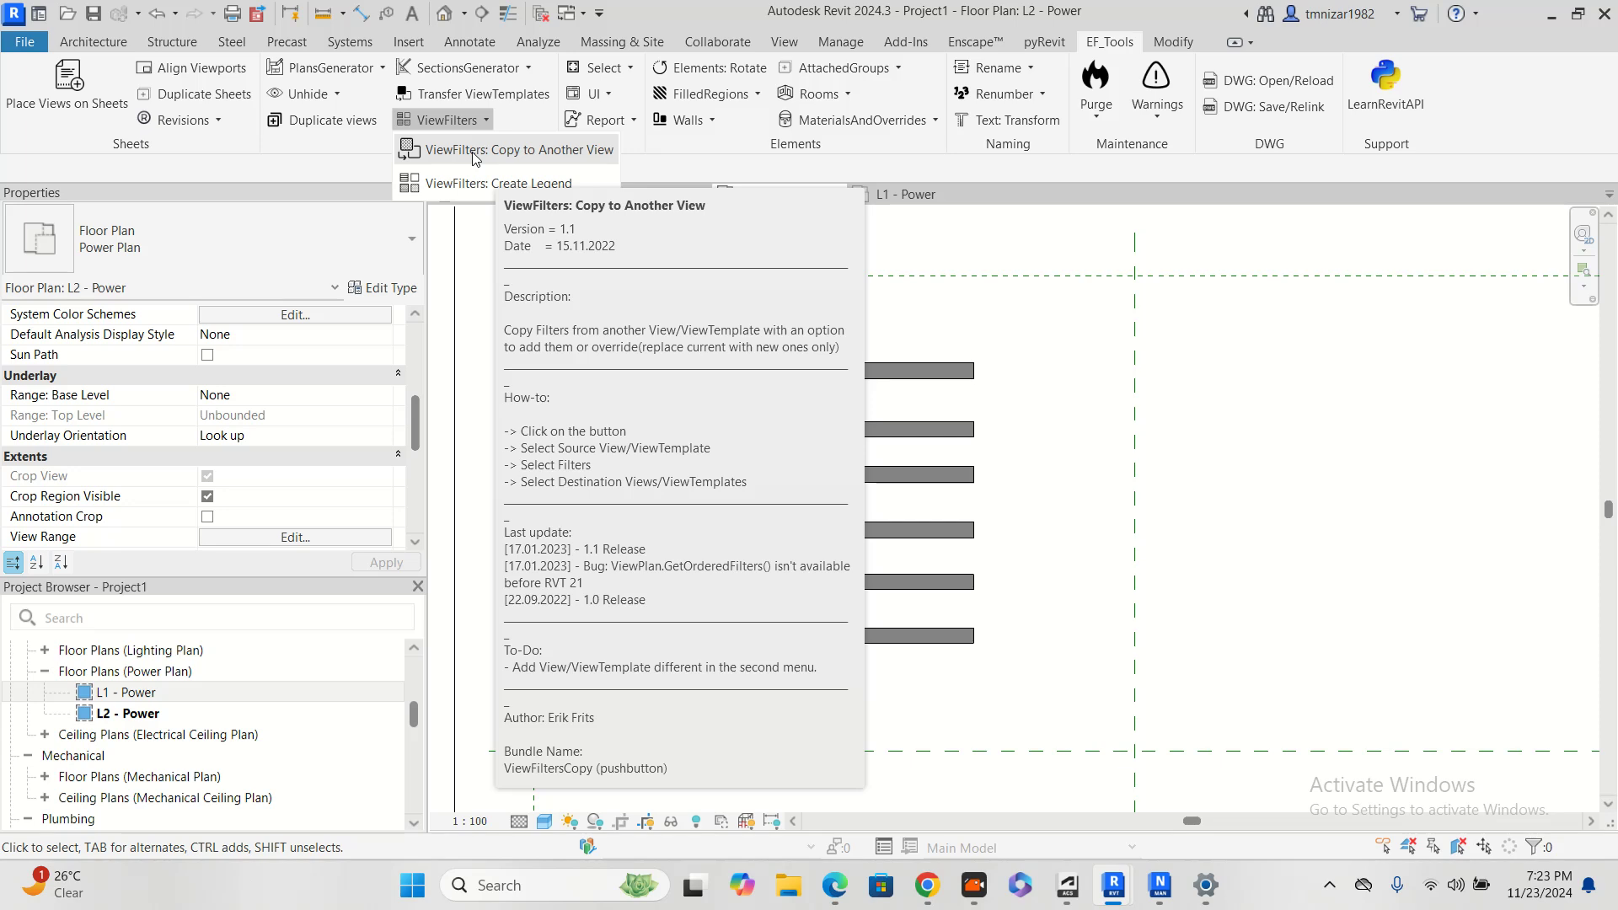
{"action": "left_click", "coordinate": [476, 153]}
{"action": "left_click_drag", "start_coordinate": [741, 156], "coordinate": [1126, 199]}
{"action": "left_click", "coordinate": [1148, 244]}
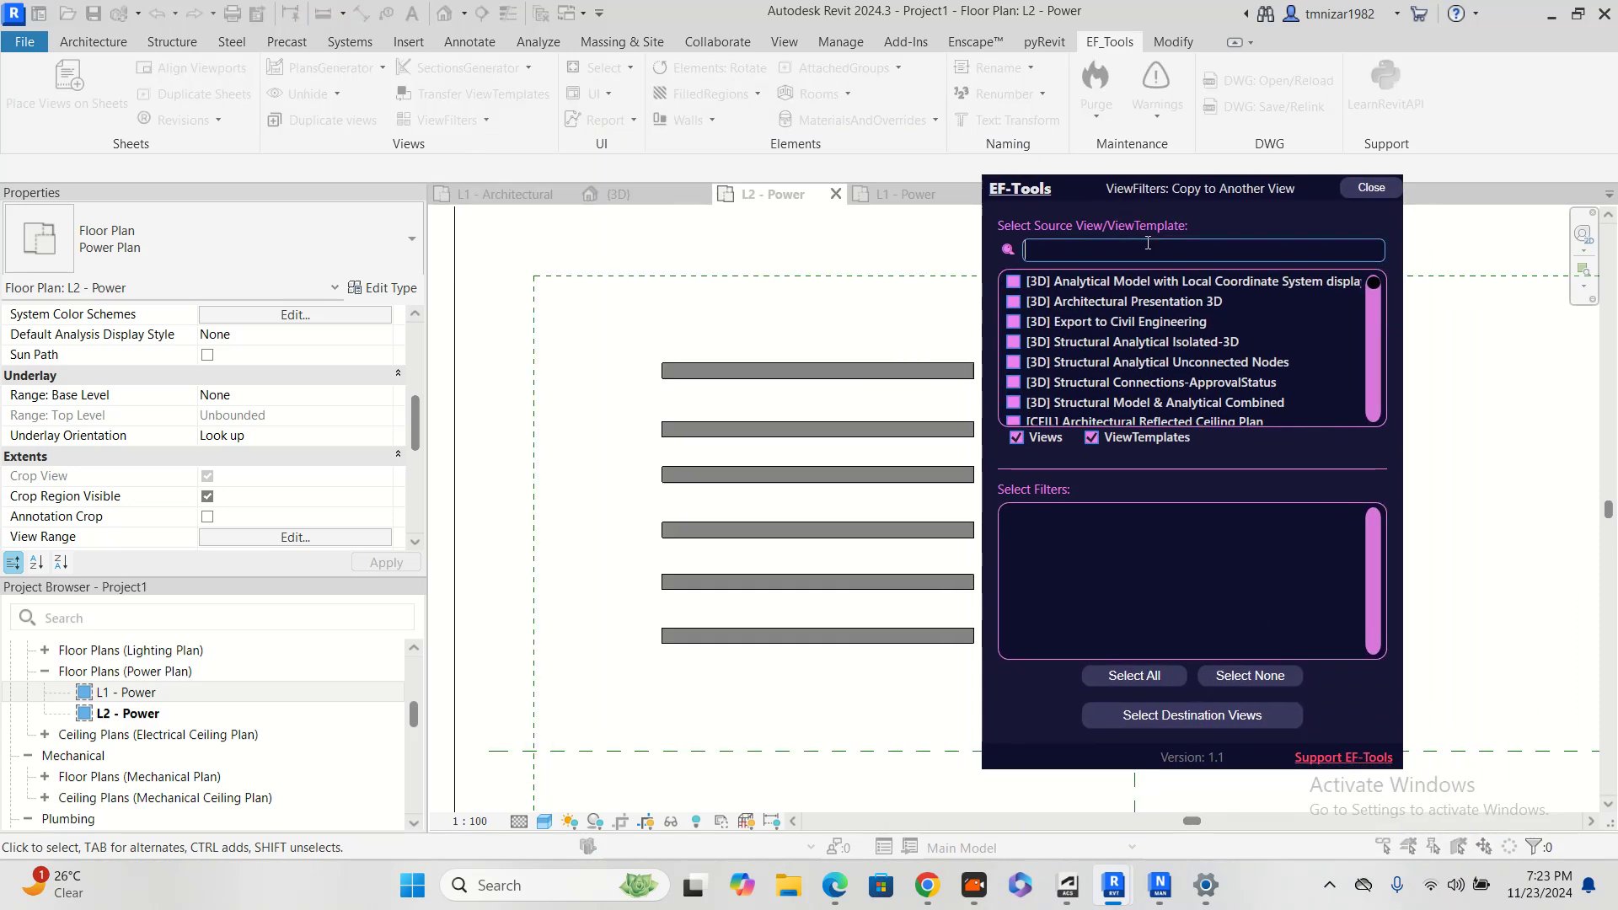
{"action": "type", "text": "L2"}
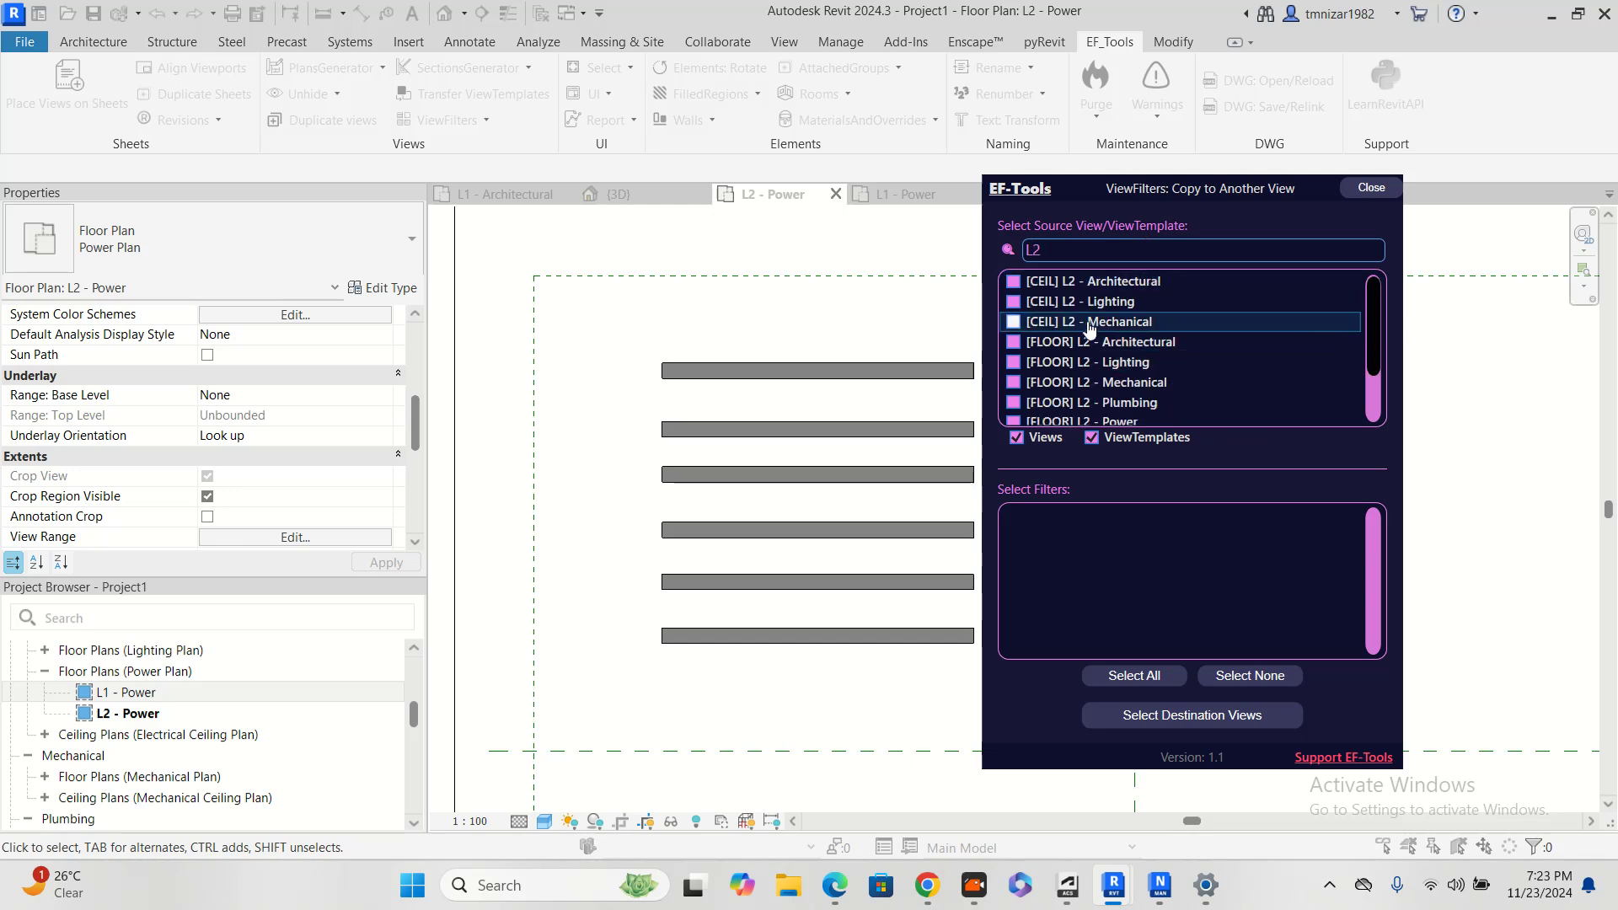
{"action": "scroll", "coordinate": [1144, 396], "scroll_direction": "down", "scroll_amount": 2}
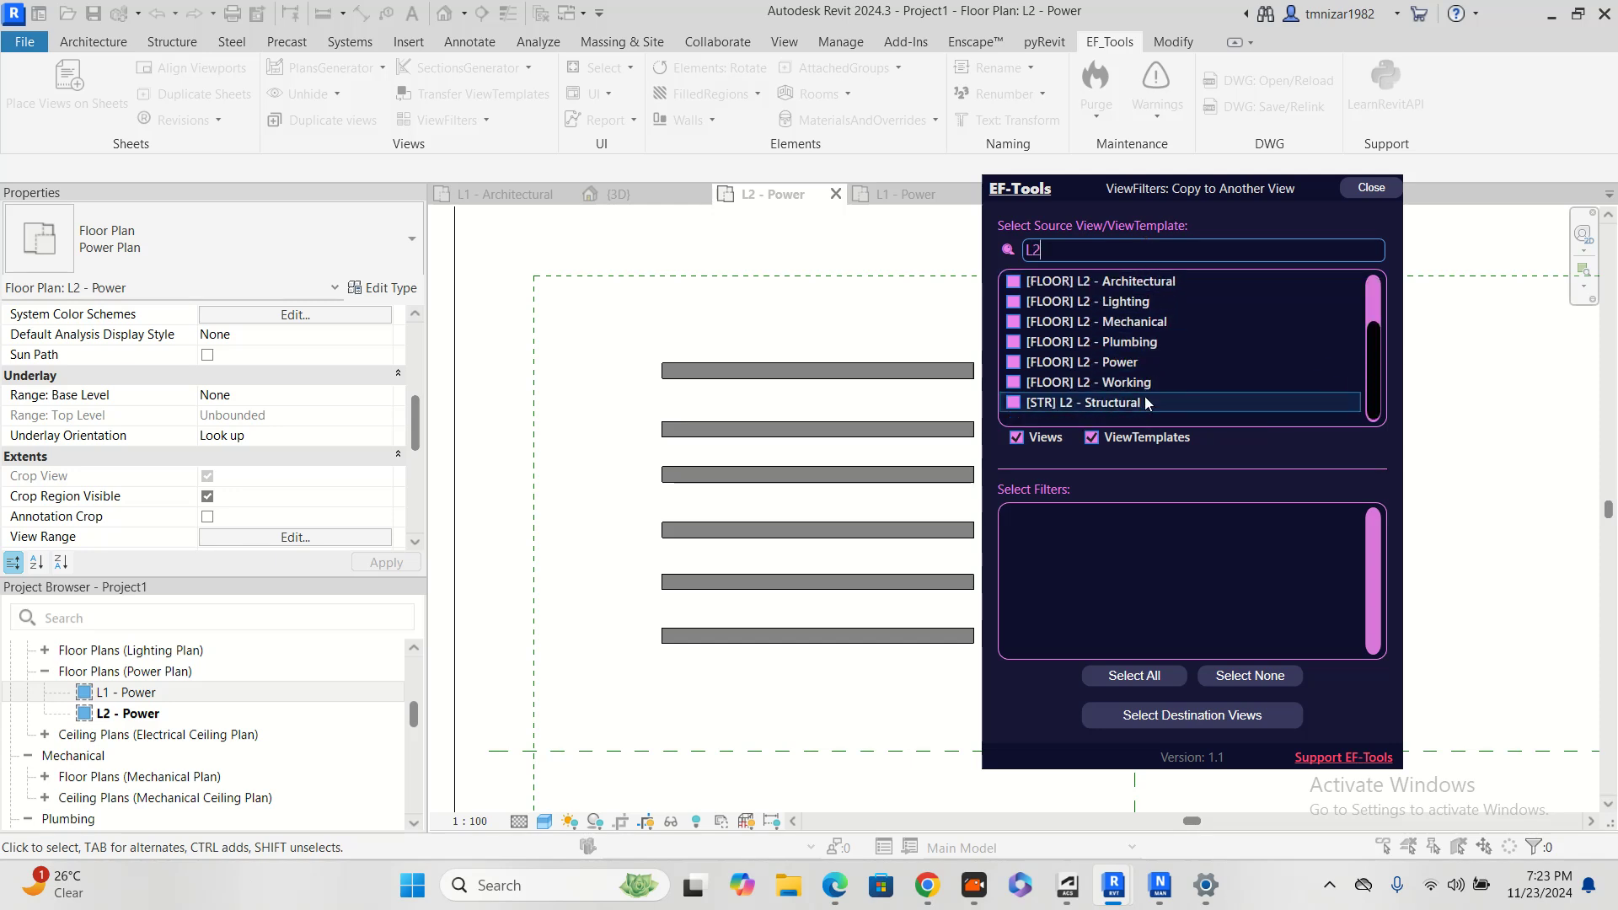
{"action": "left_click", "coordinate": [1014, 363]}
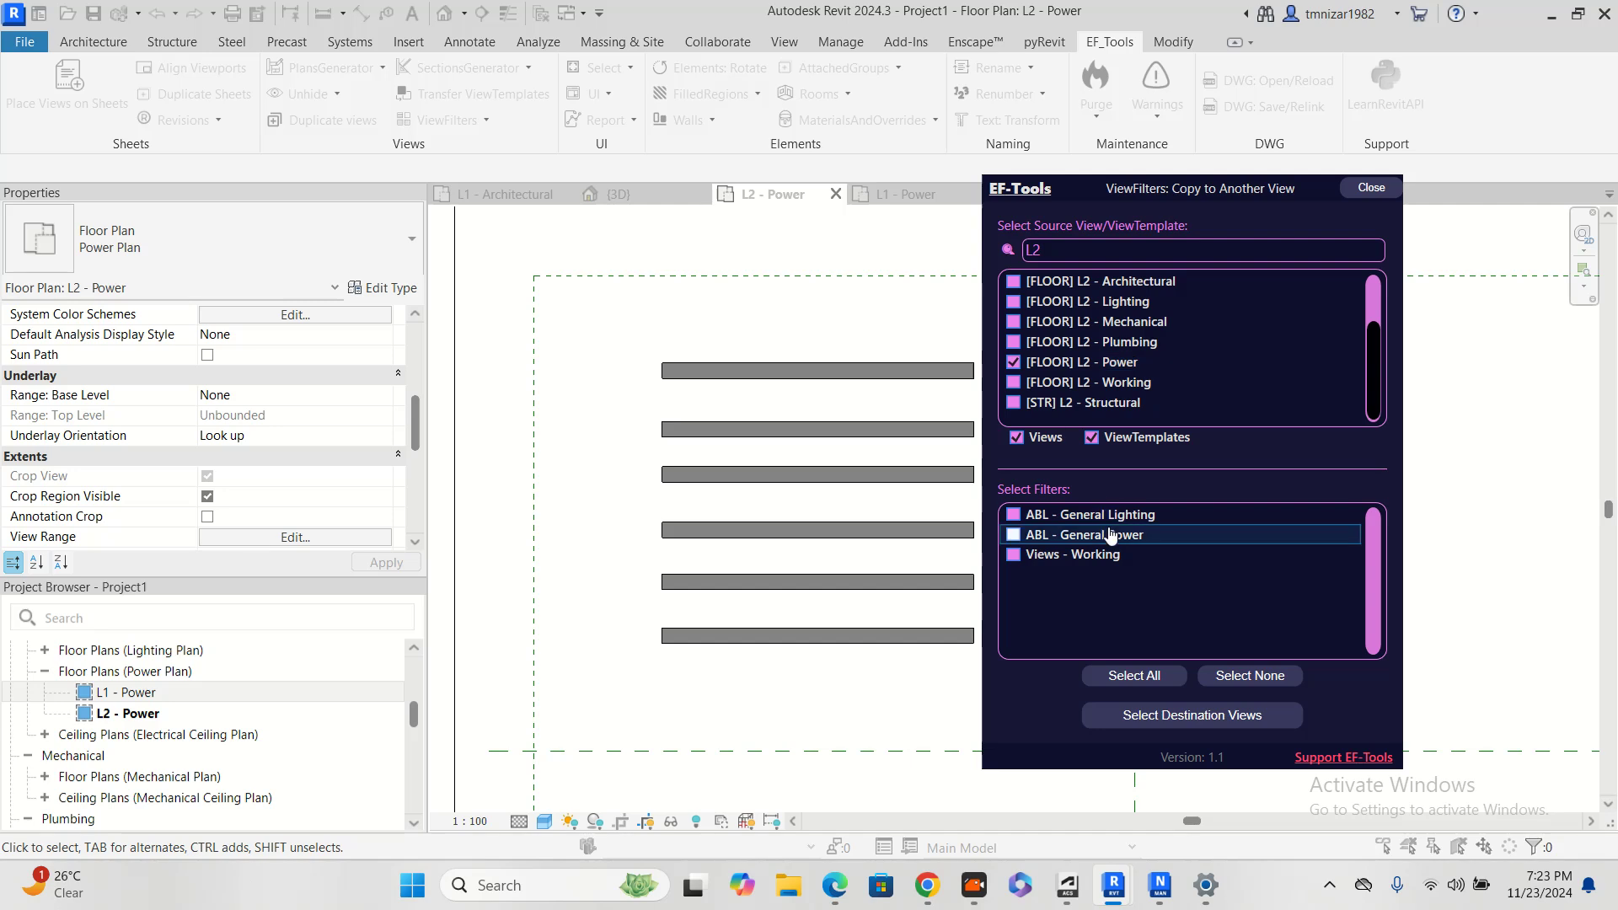
{"action": "left_click", "coordinate": [1021, 367]}
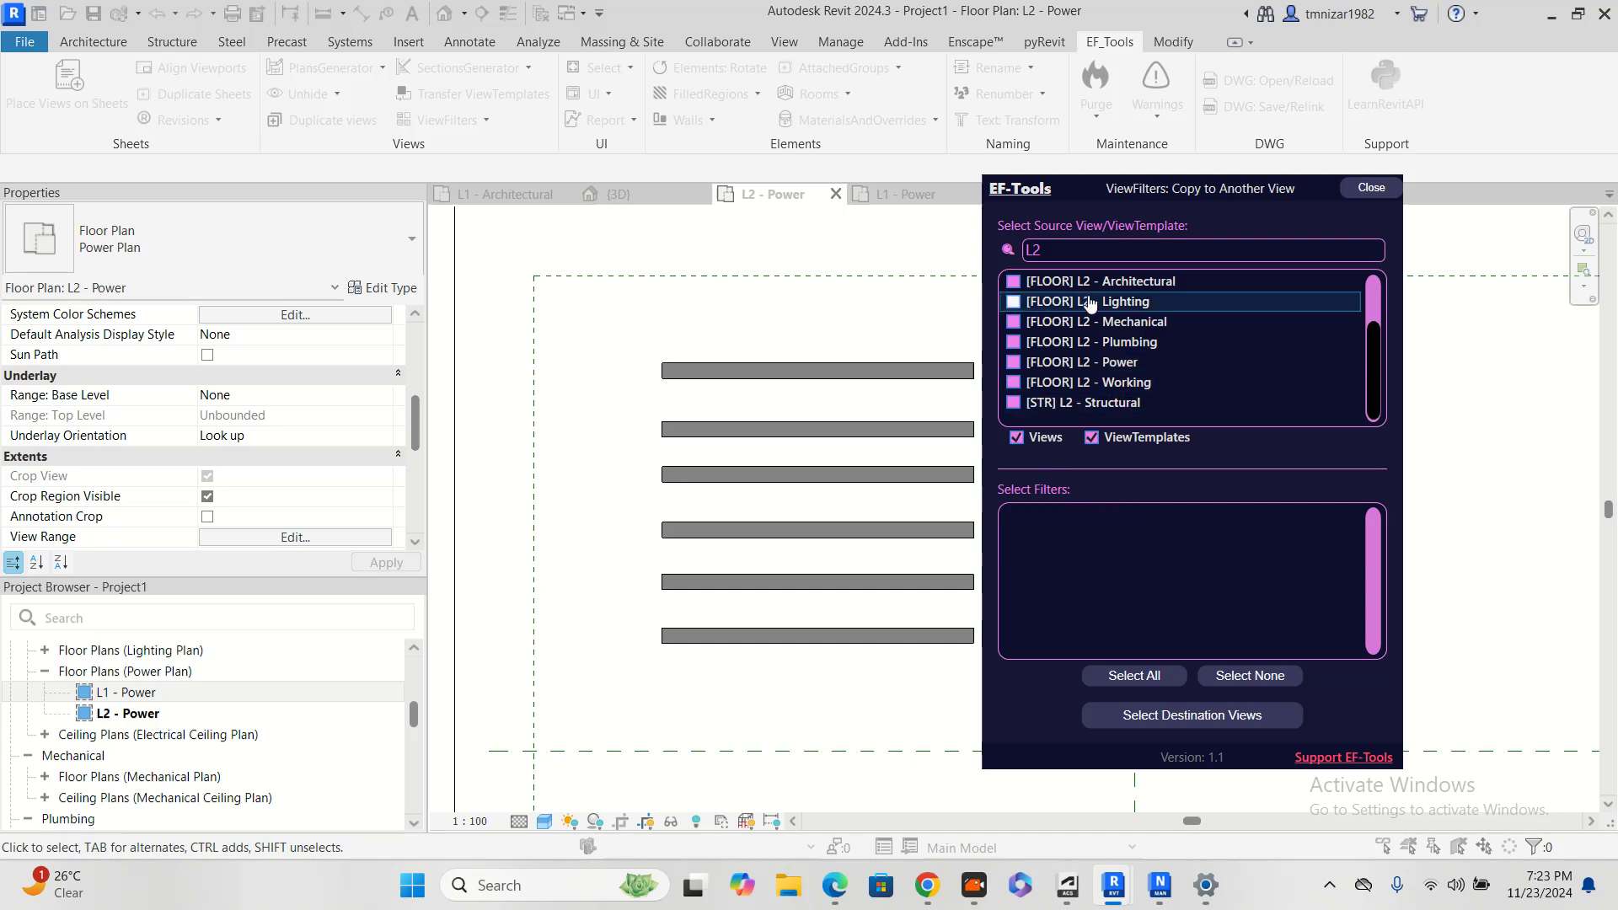
{"action": "left_click", "coordinate": [1078, 255]}
{"action": "key", "text": "BackSpace"}
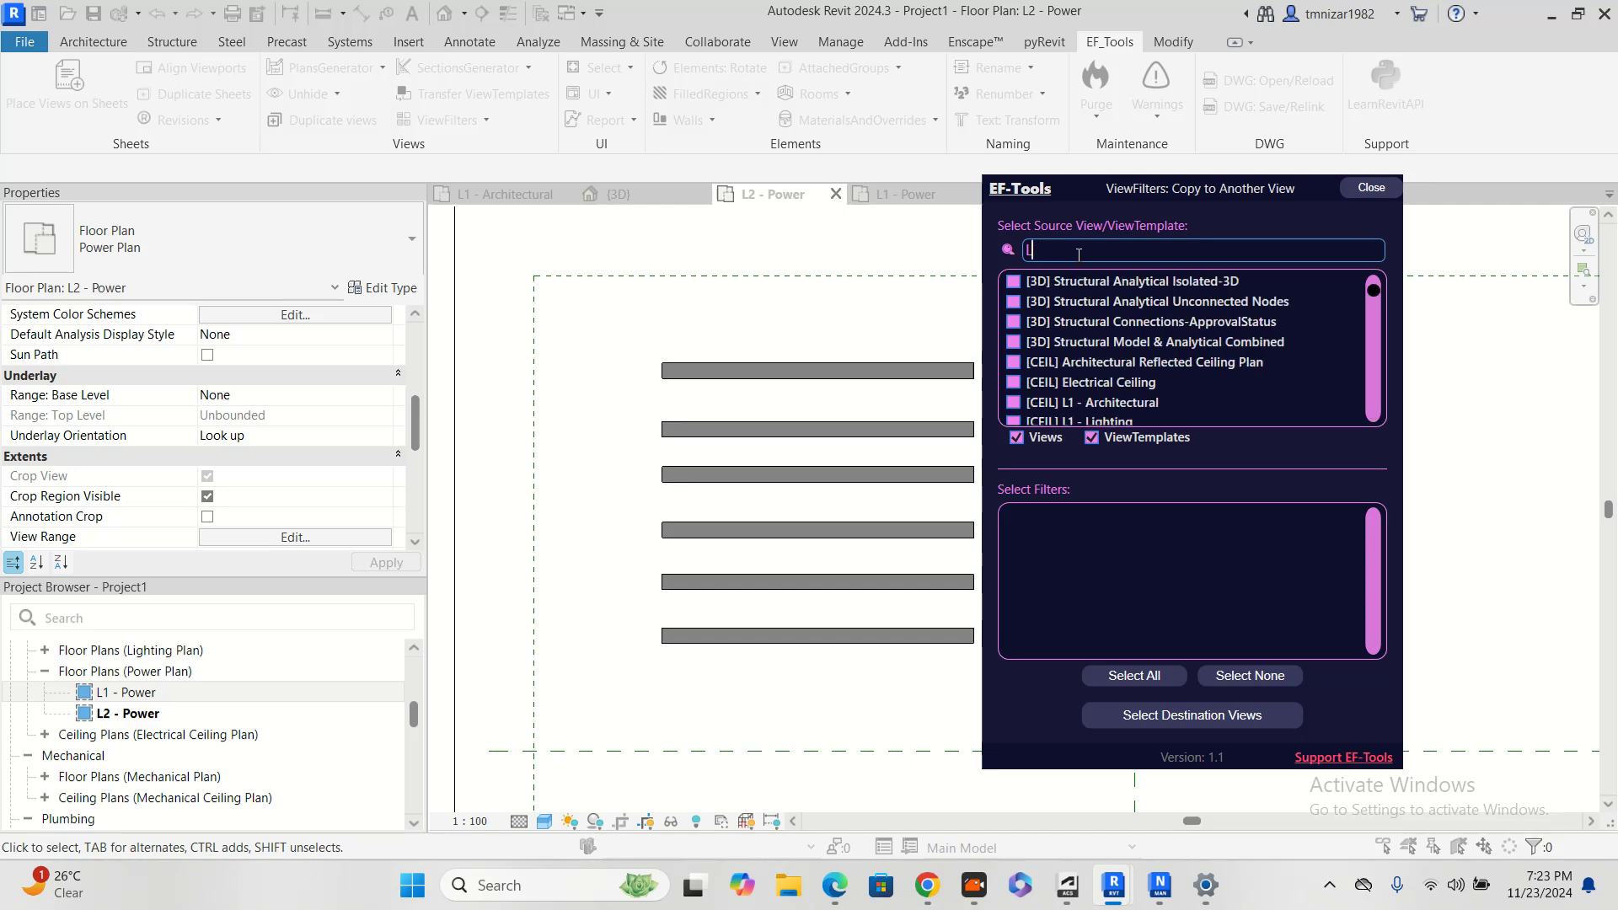
{"action": "type", "text": "1"}
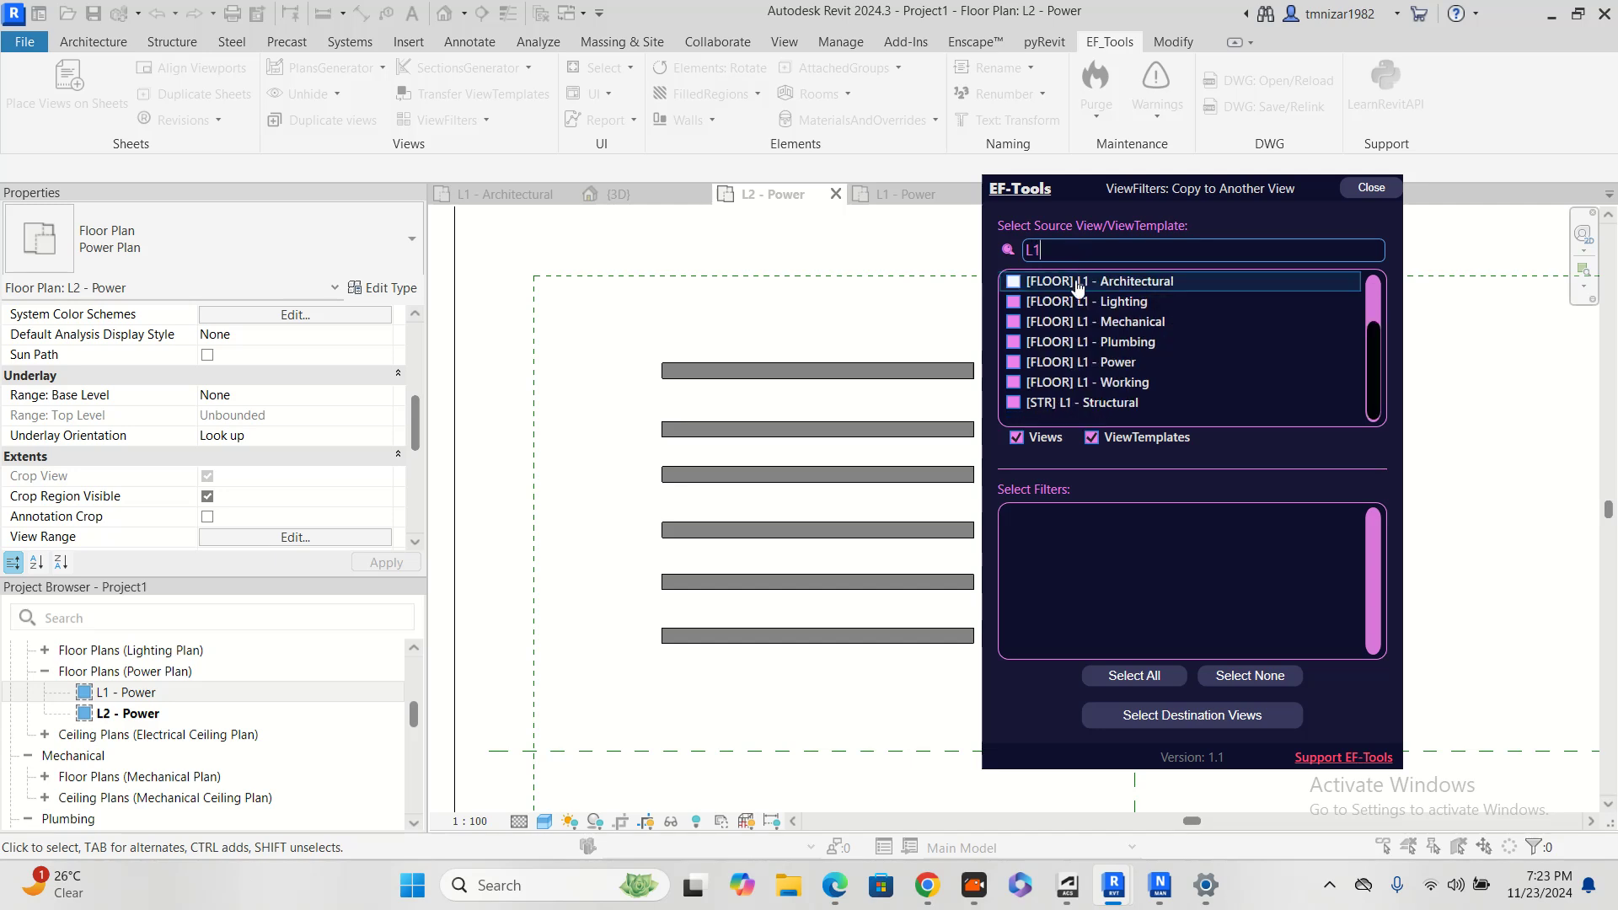
{"action": "left_click", "coordinate": [1013, 361]}
Select all L1 filters except Views - Working and proceed to destination views
{"action": "scroll", "coordinate": [1373, 566], "scroll_direction": "down", "scroll_amount": 2}
{"action": "scroll", "coordinate": [1387, 607], "scroll_direction": "up", "scroll_amount": 1}
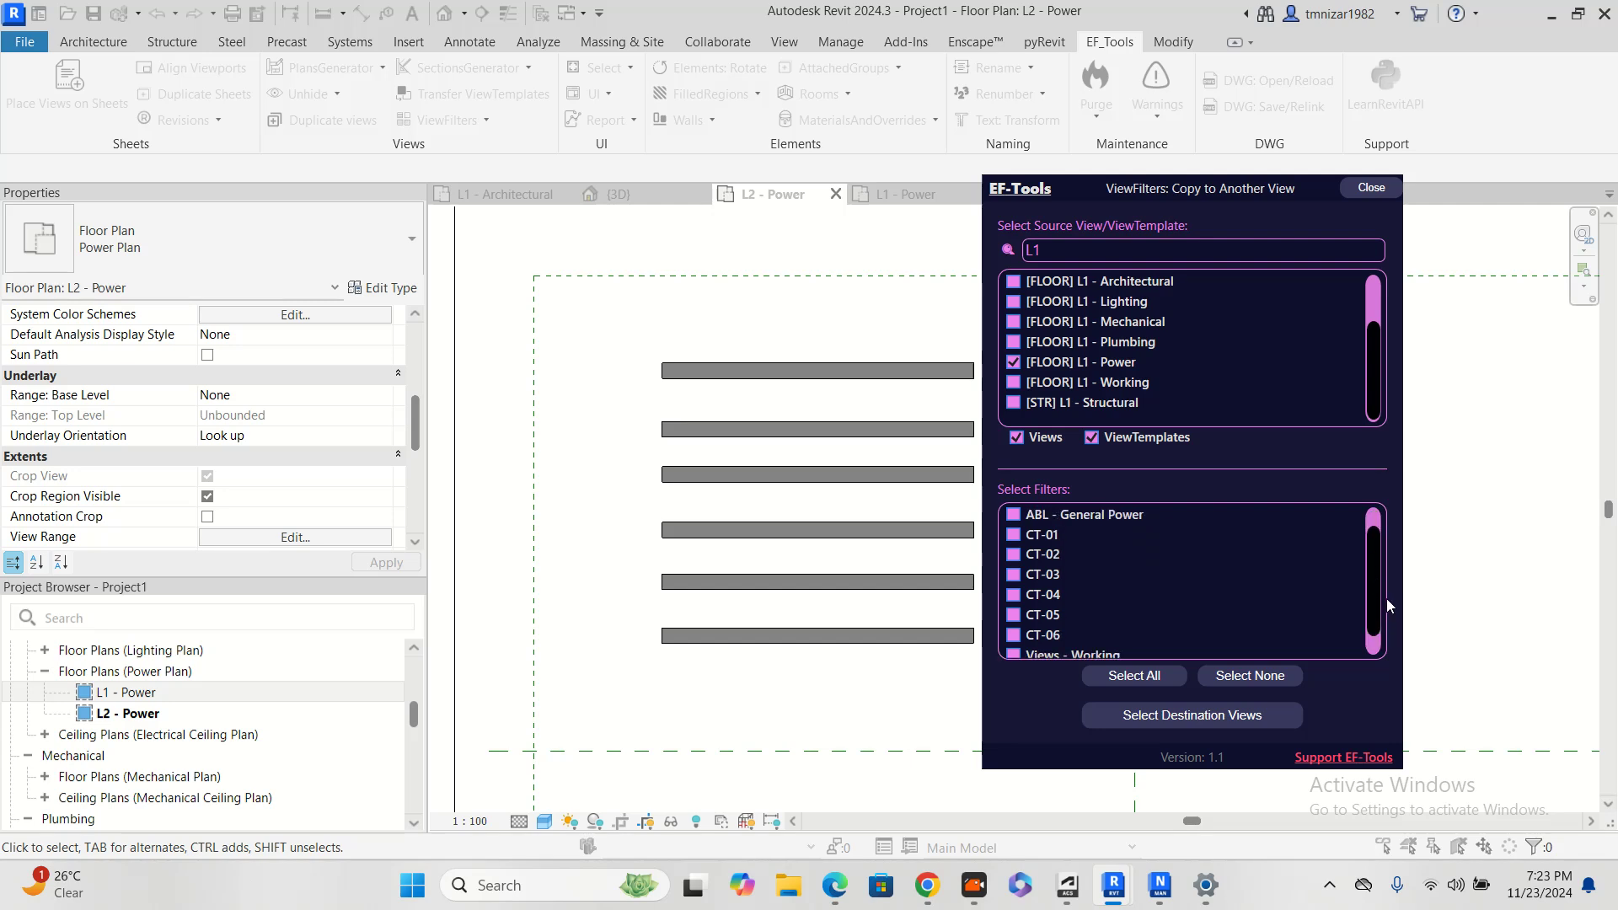
{"action": "scroll", "coordinate": [1387, 598], "scroll_direction": "down", "scroll_amount": 1}
{"action": "scroll", "coordinate": [1388, 600], "scroll_direction": "up", "scroll_amount": 1}
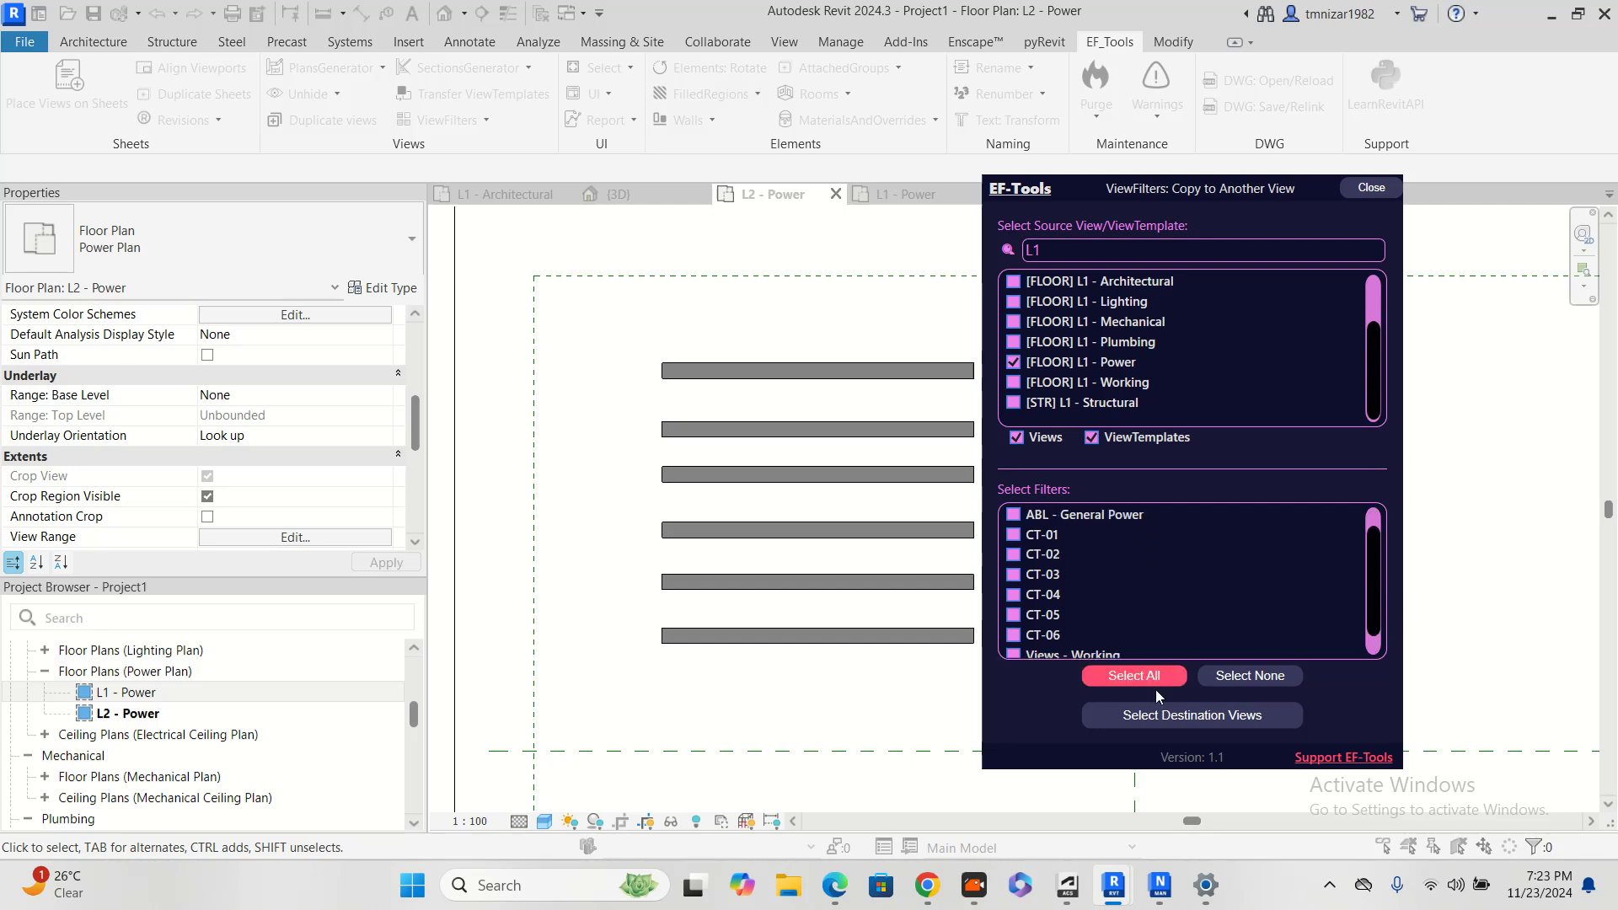
{"action": "left_click", "coordinate": [1138, 677]}
{"action": "scroll", "coordinate": [1120, 531], "scroll_direction": "down", "scroll_amount": 1}
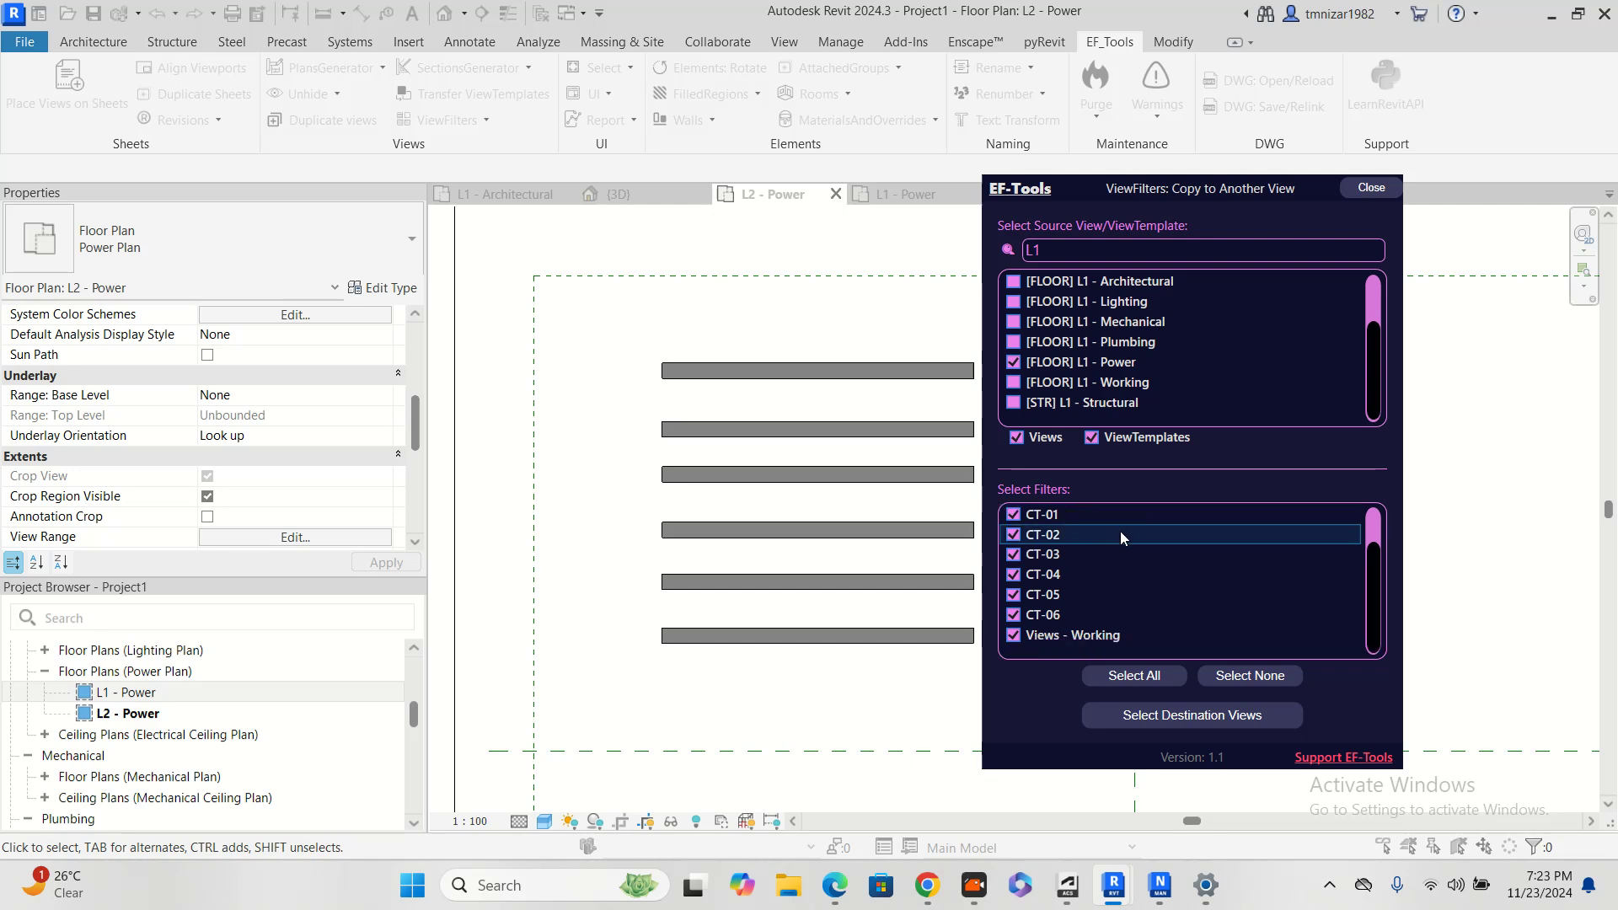
{"action": "left_click", "coordinate": [1014, 635]}
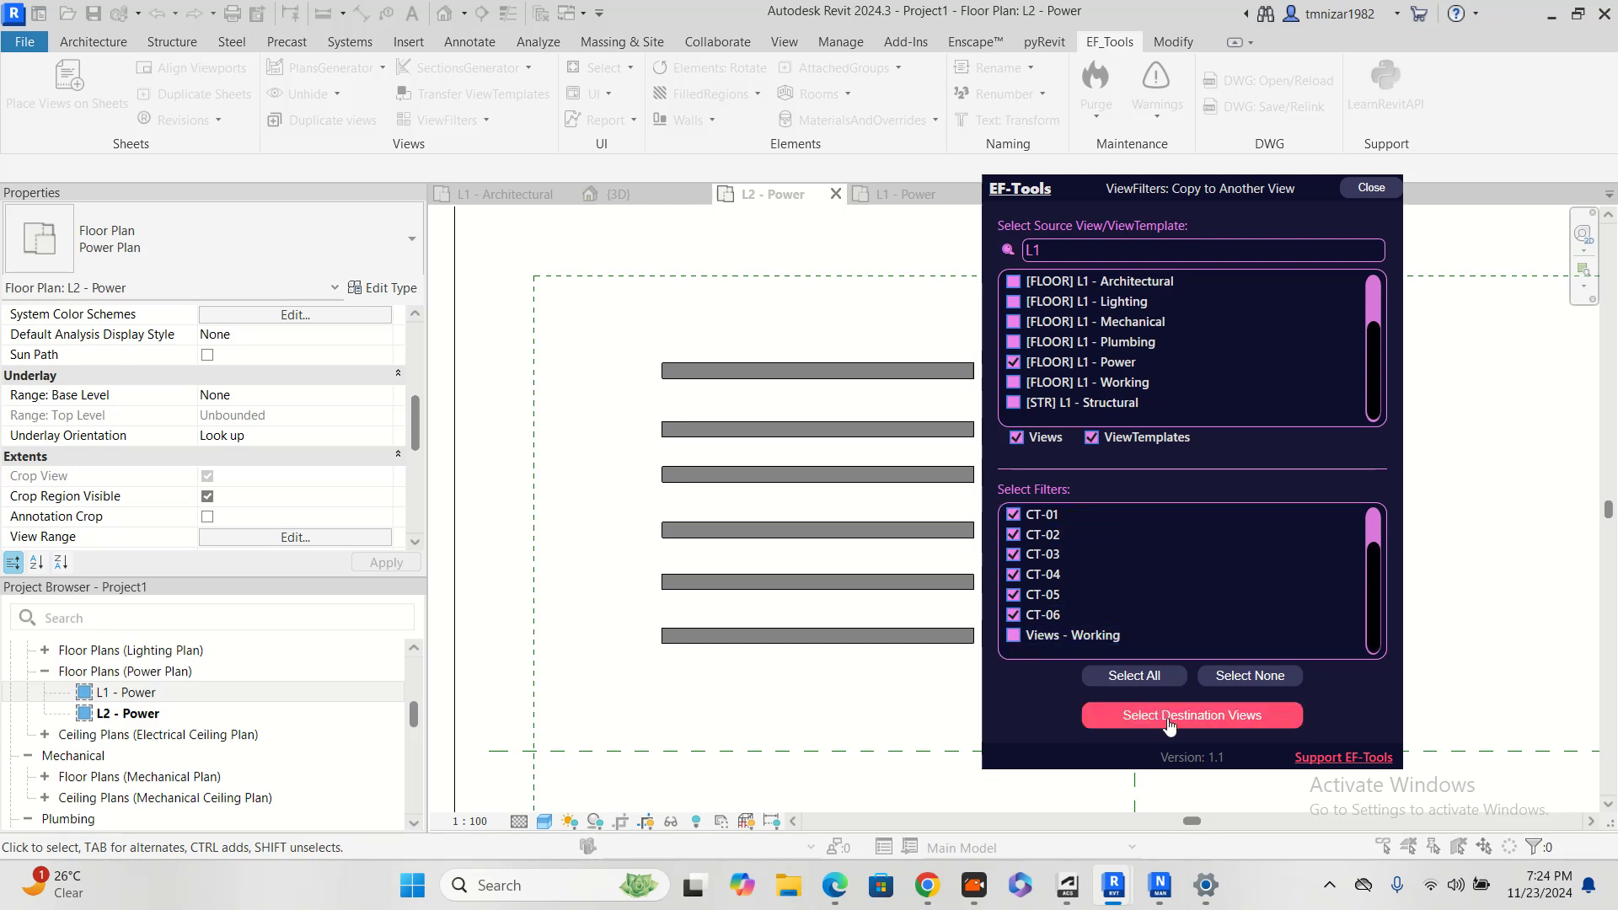
{"action": "left_click", "coordinate": [1136, 713]}
Copy the selected filters onto [FLOOR] L2 - Power and dismiss the copy report
{"action": "left_click_drag", "start_coordinate": [742, 158], "coordinate": [1337, 245]}
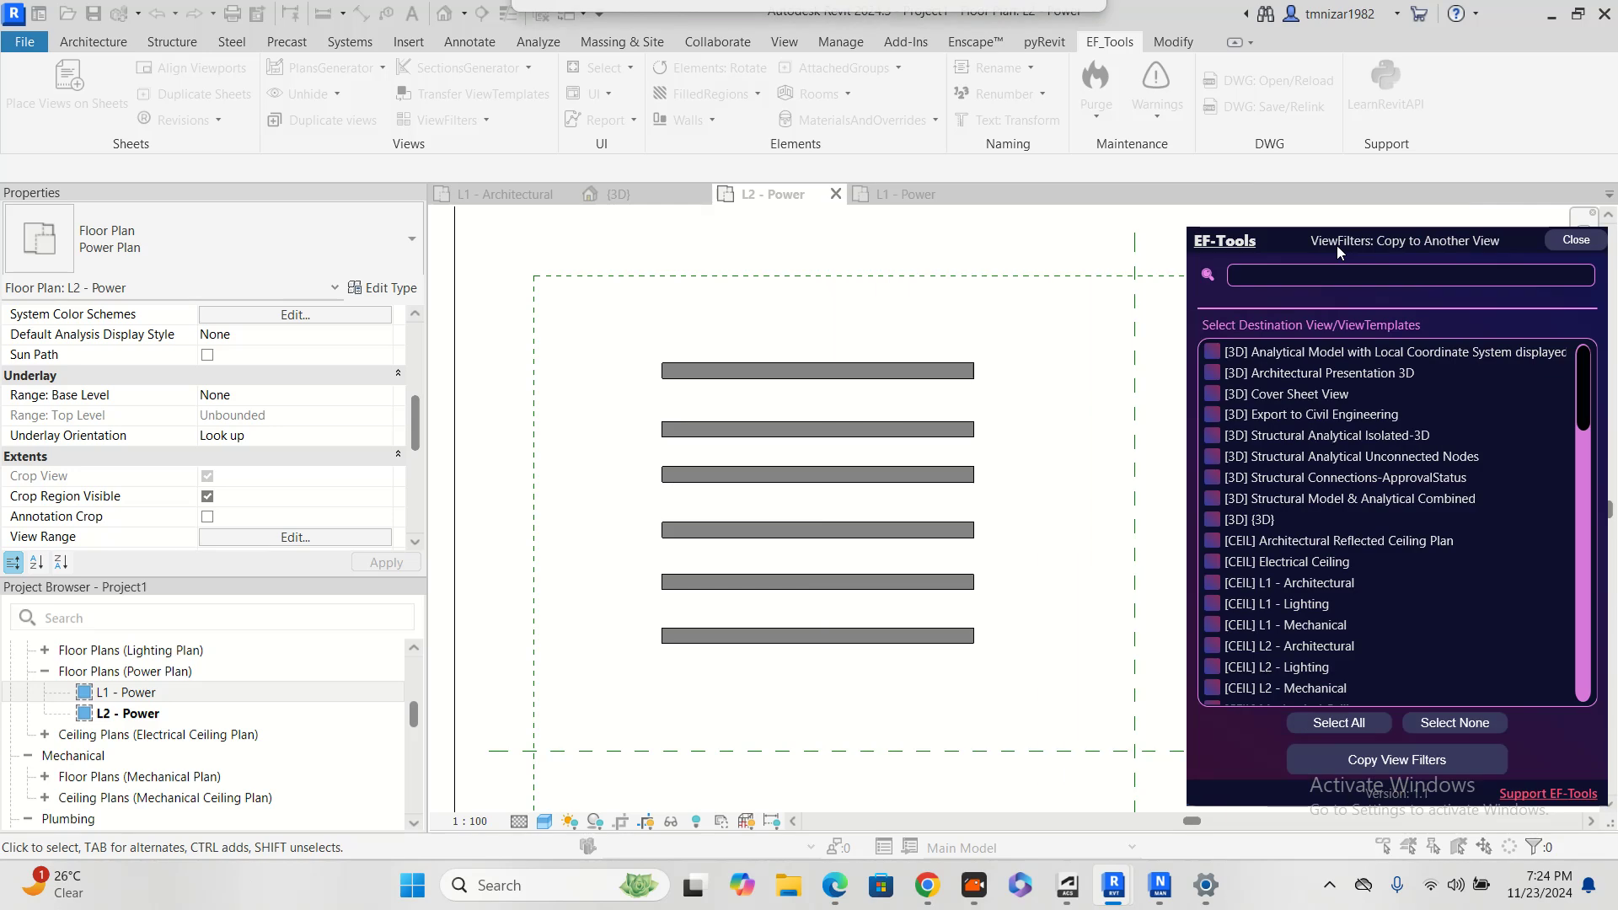
{"action": "left_click", "coordinate": [1307, 276]}
{"action": "type", "text": "L"}
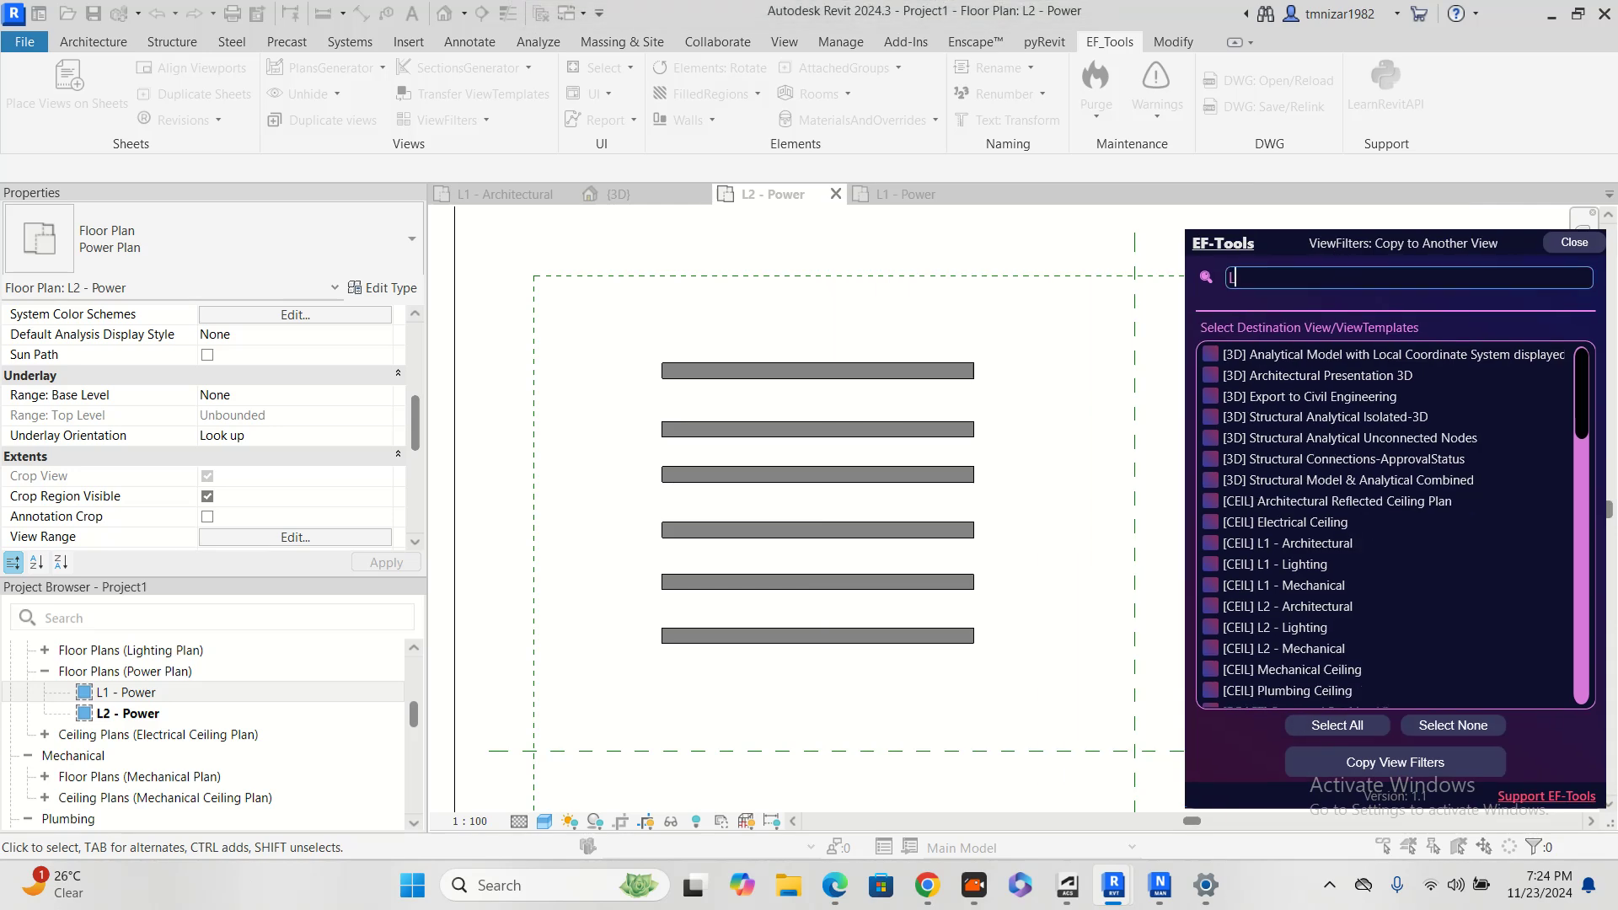
{"action": "type", "text": "2"}
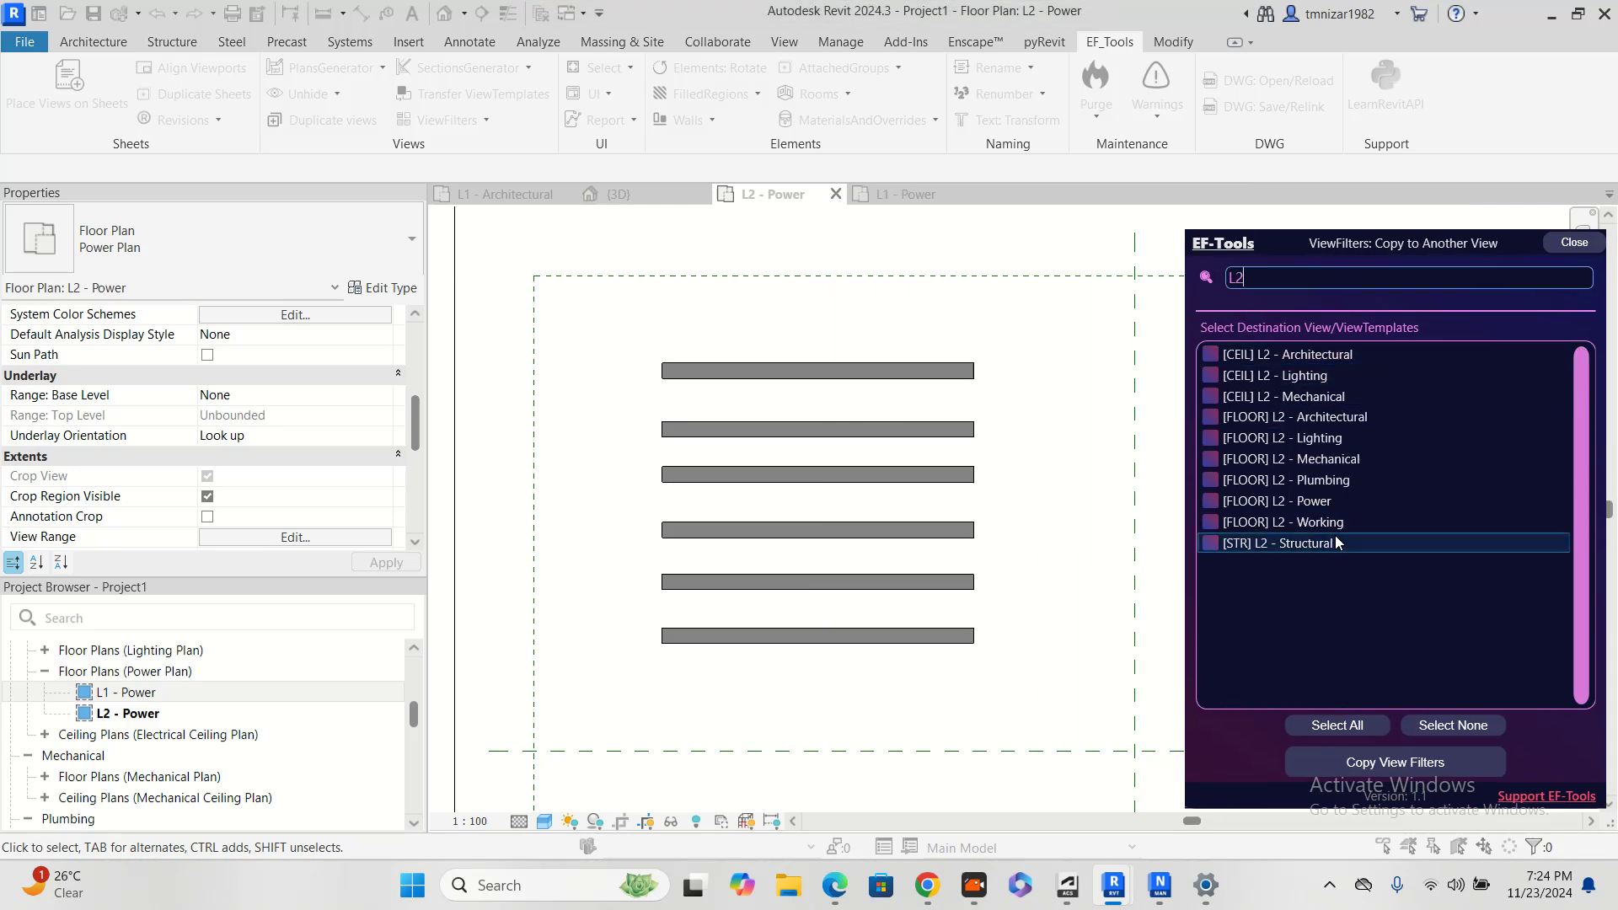
{"action": "left_click", "coordinate": [1210, 500]}
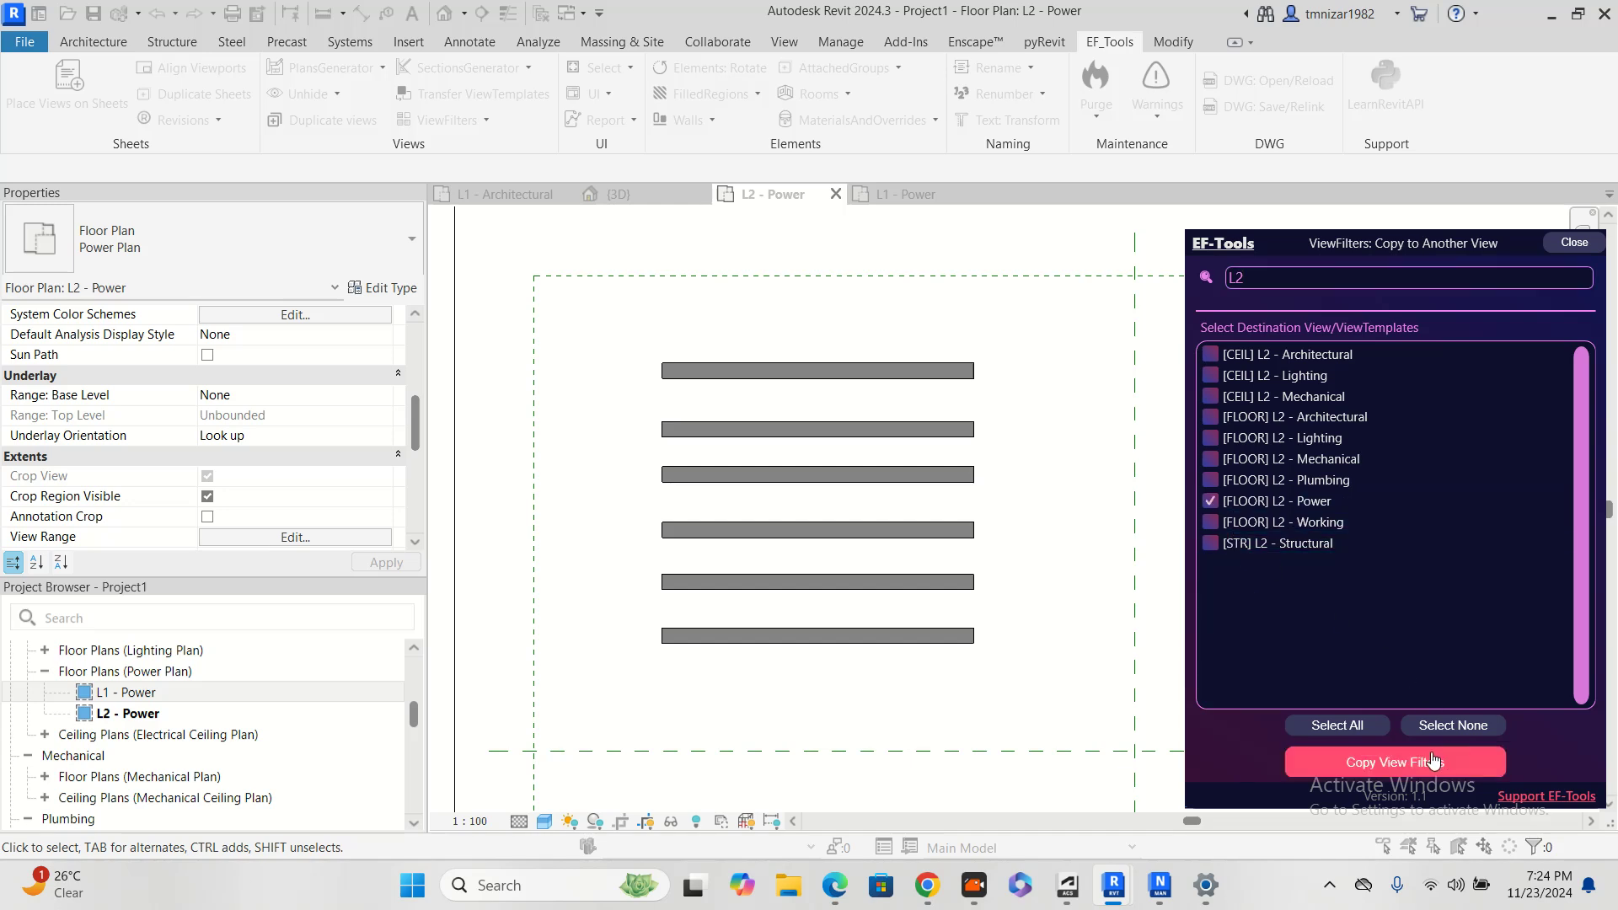
{"action": "left_click", "coordinate": [1395, 762]}
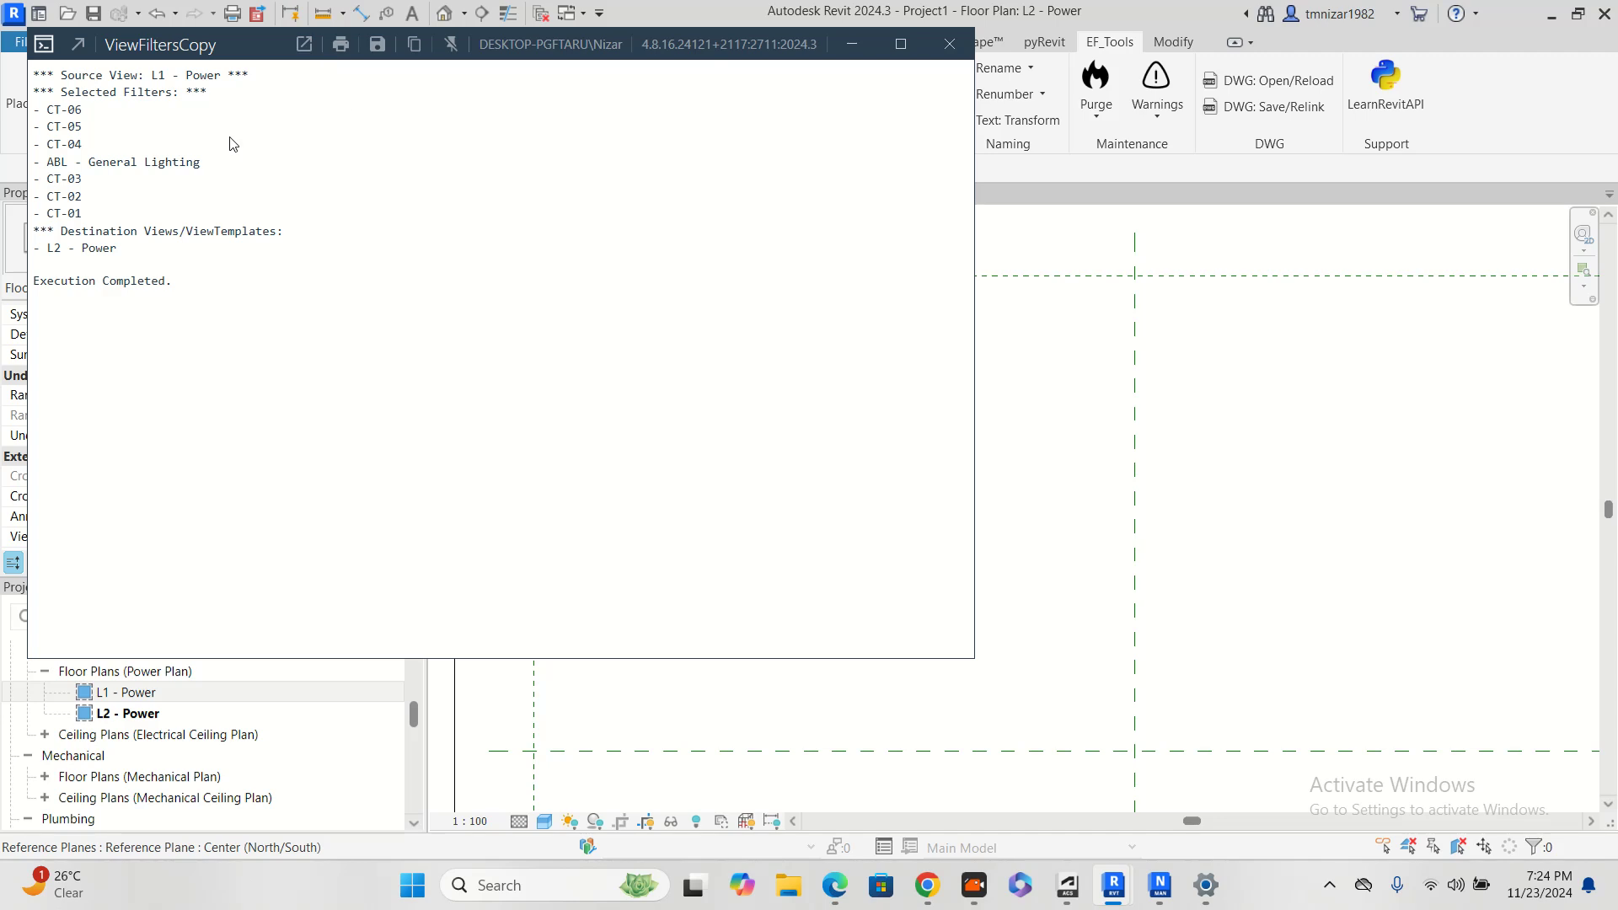
{"action": "left_click", "coordinate": [950, 44]}
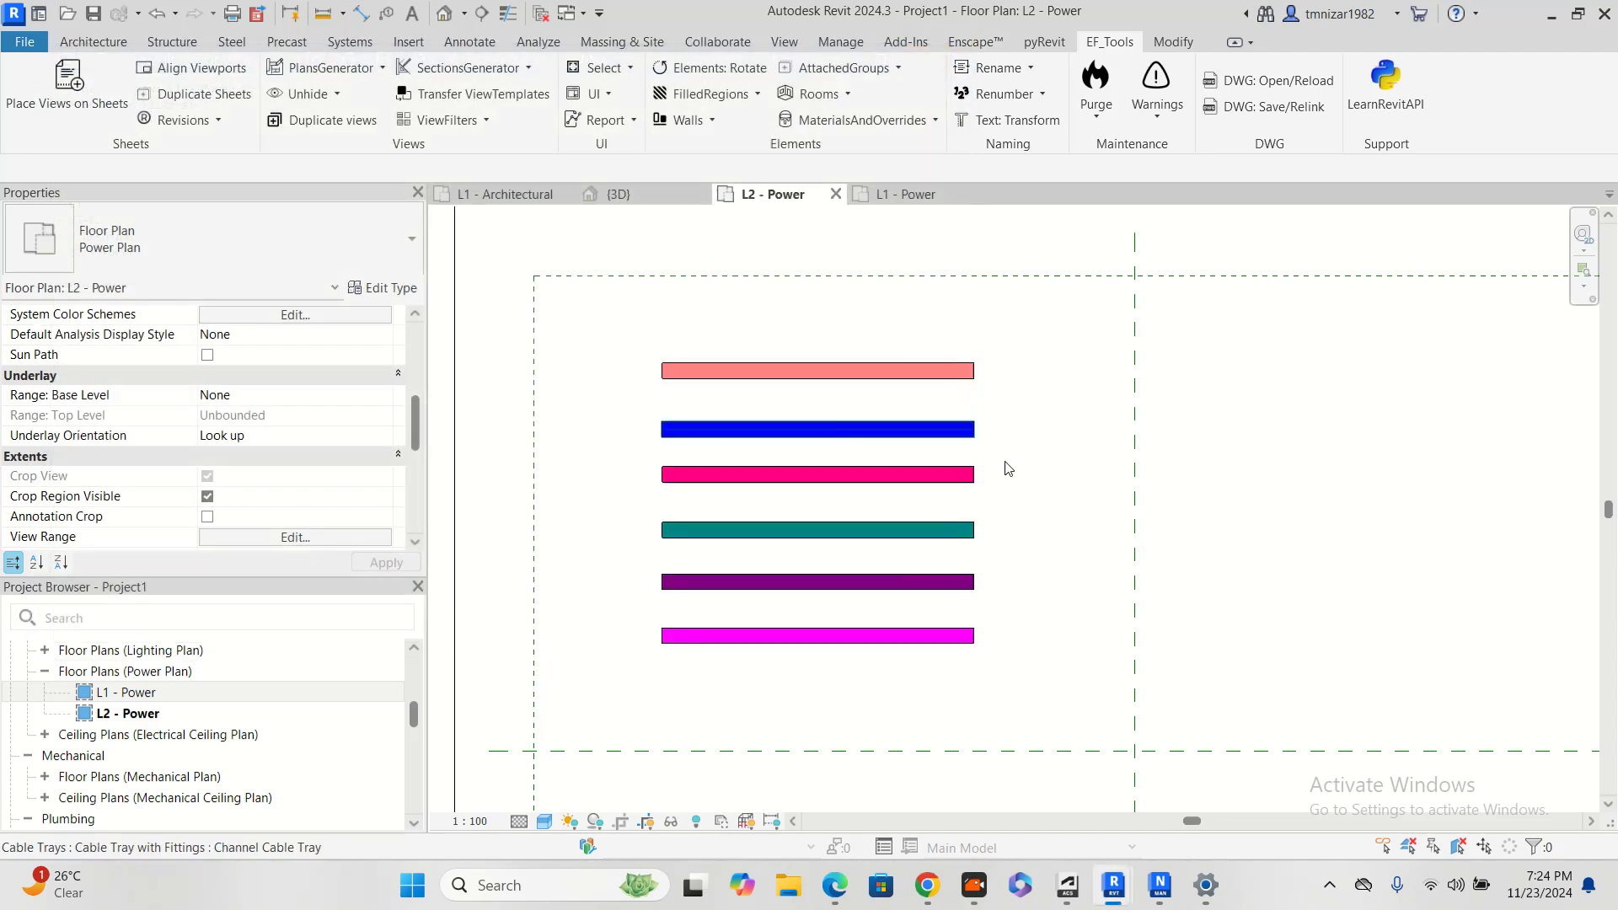
Recentre the colour-coded L2 - Power plan and bring up its Visibility/Graphic overrides with VG
{"action": "middle_click_drag", "start_coordinate": [962, 350], "coordinate": [944, 334]}
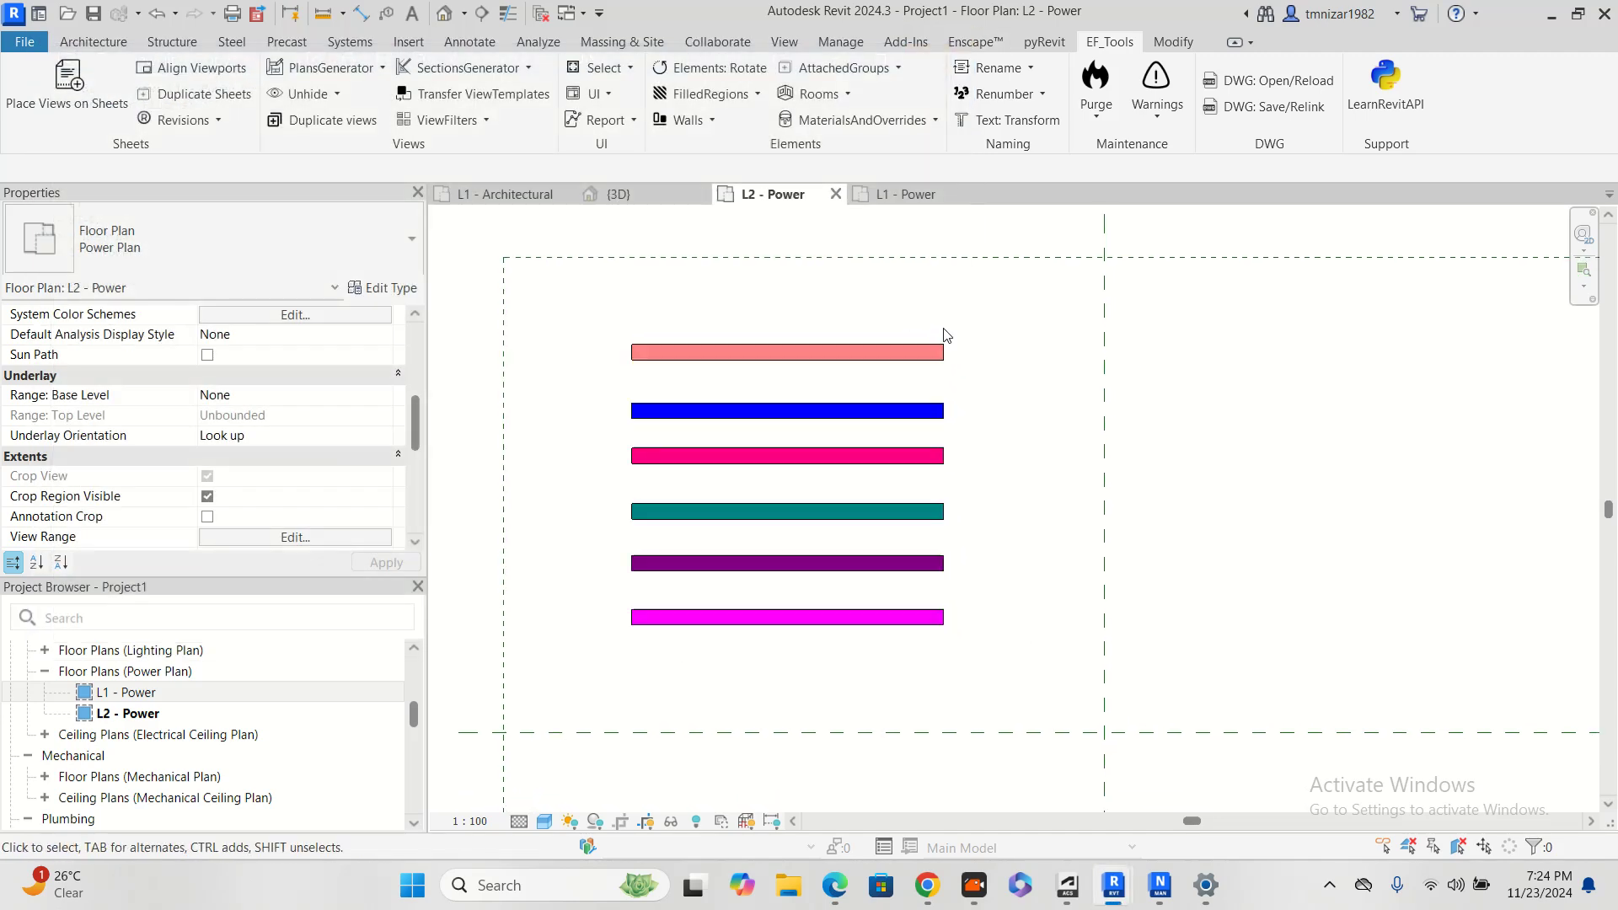
{"action": "middle_click_drag", "start_coordinate": [1018, 453], "coordinate": [1033, 455]}
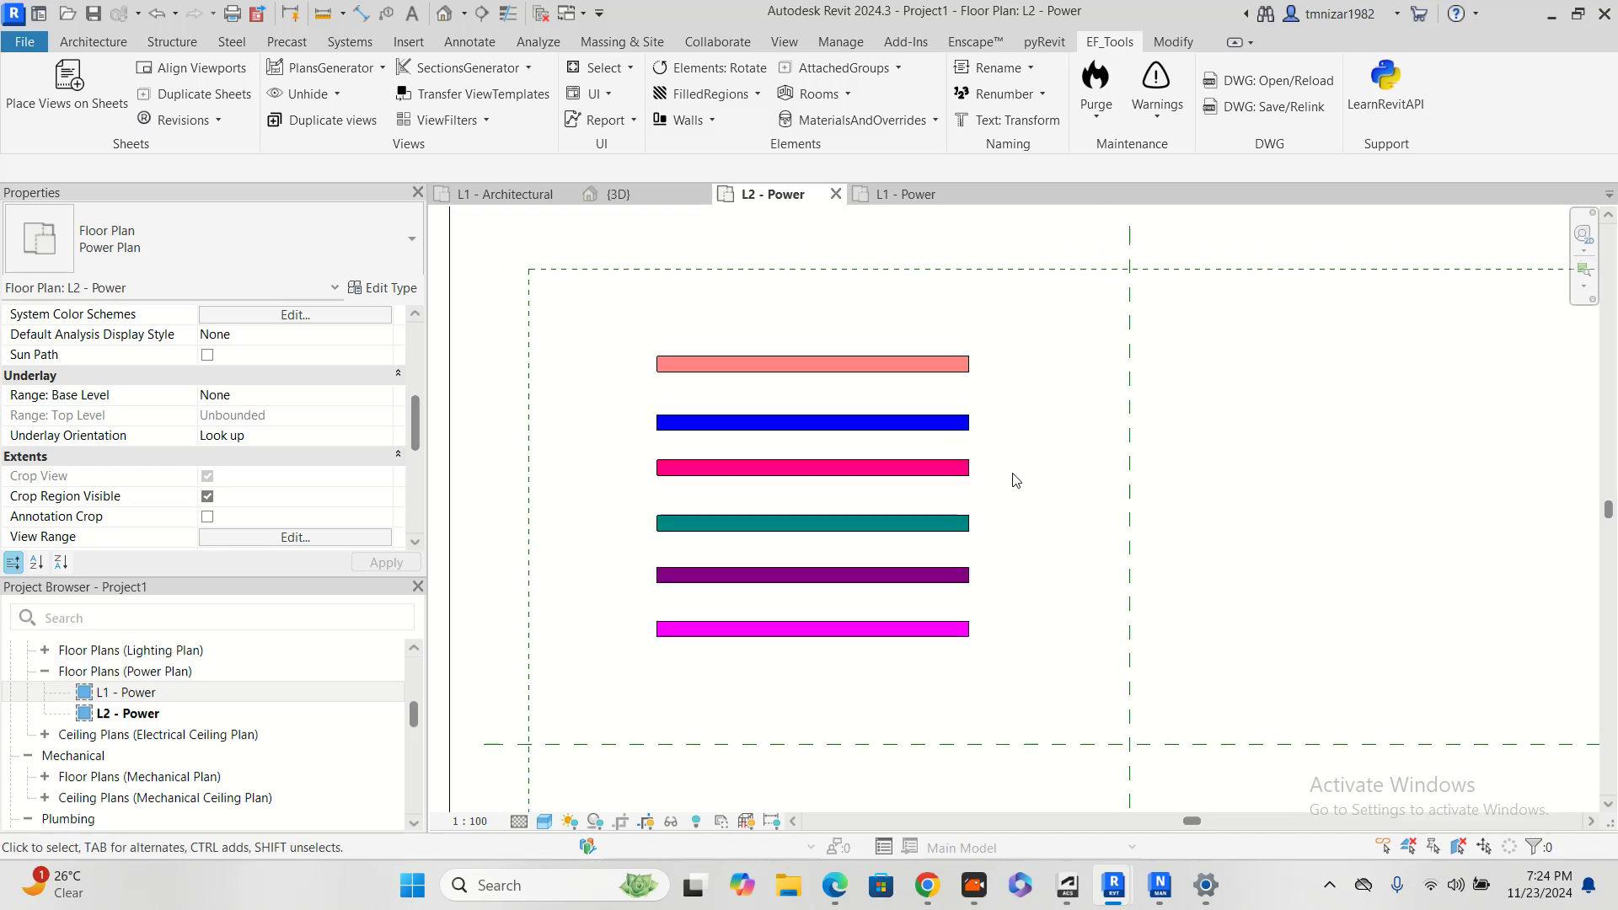
{"action": "key", "text": "v"}
{"action": "key", "text": "g"}
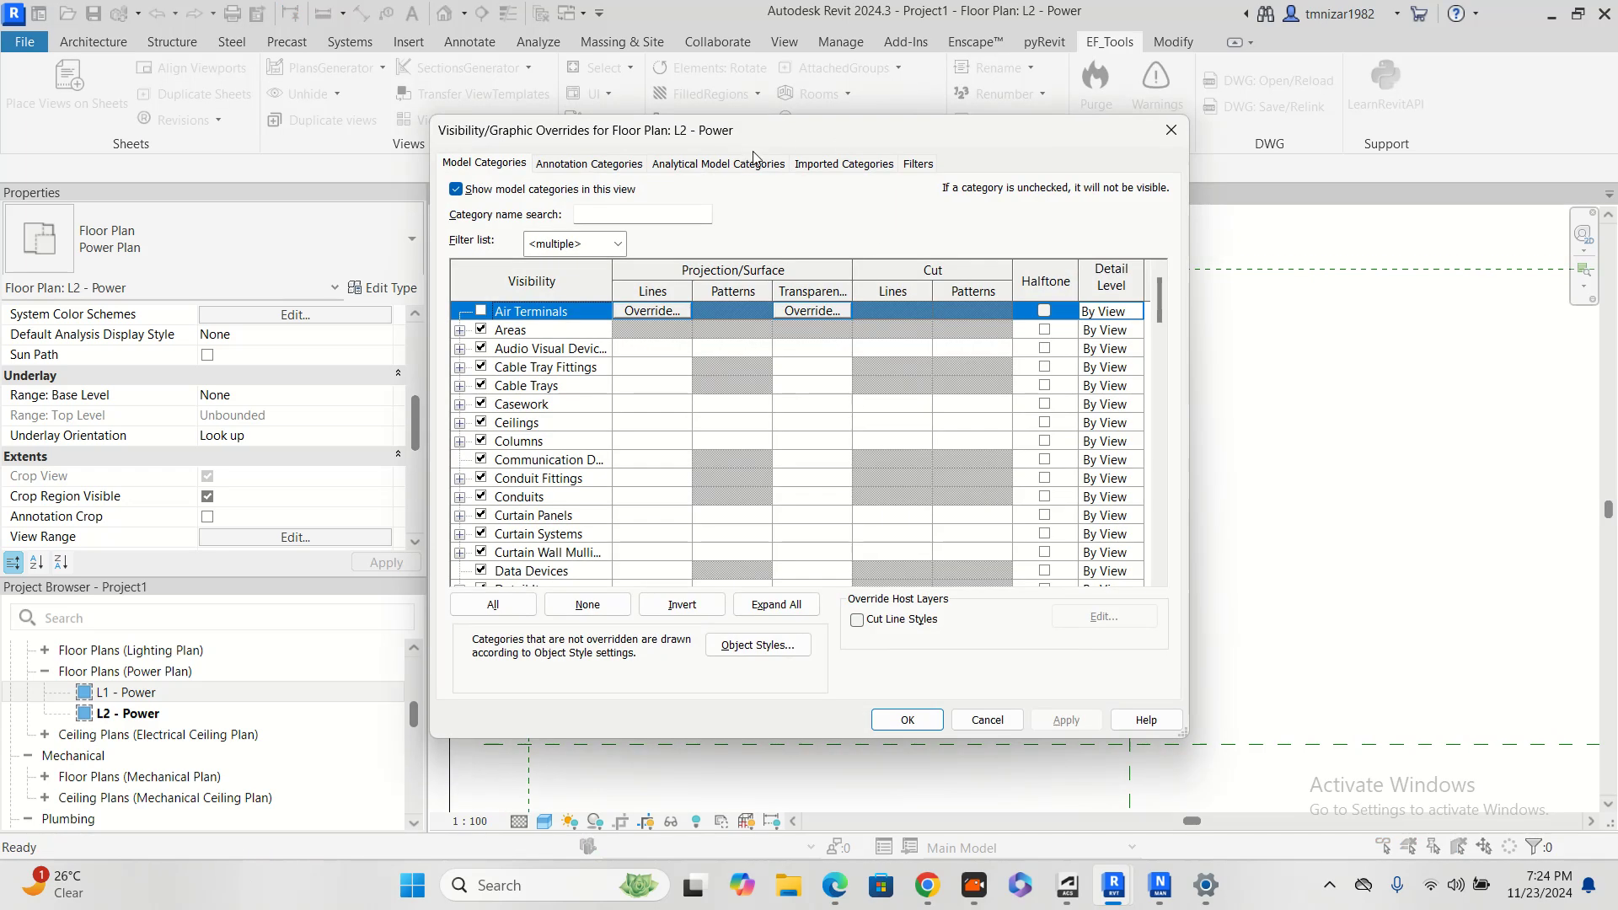
{"action": "left_click", "coordinate": [919, 164]}
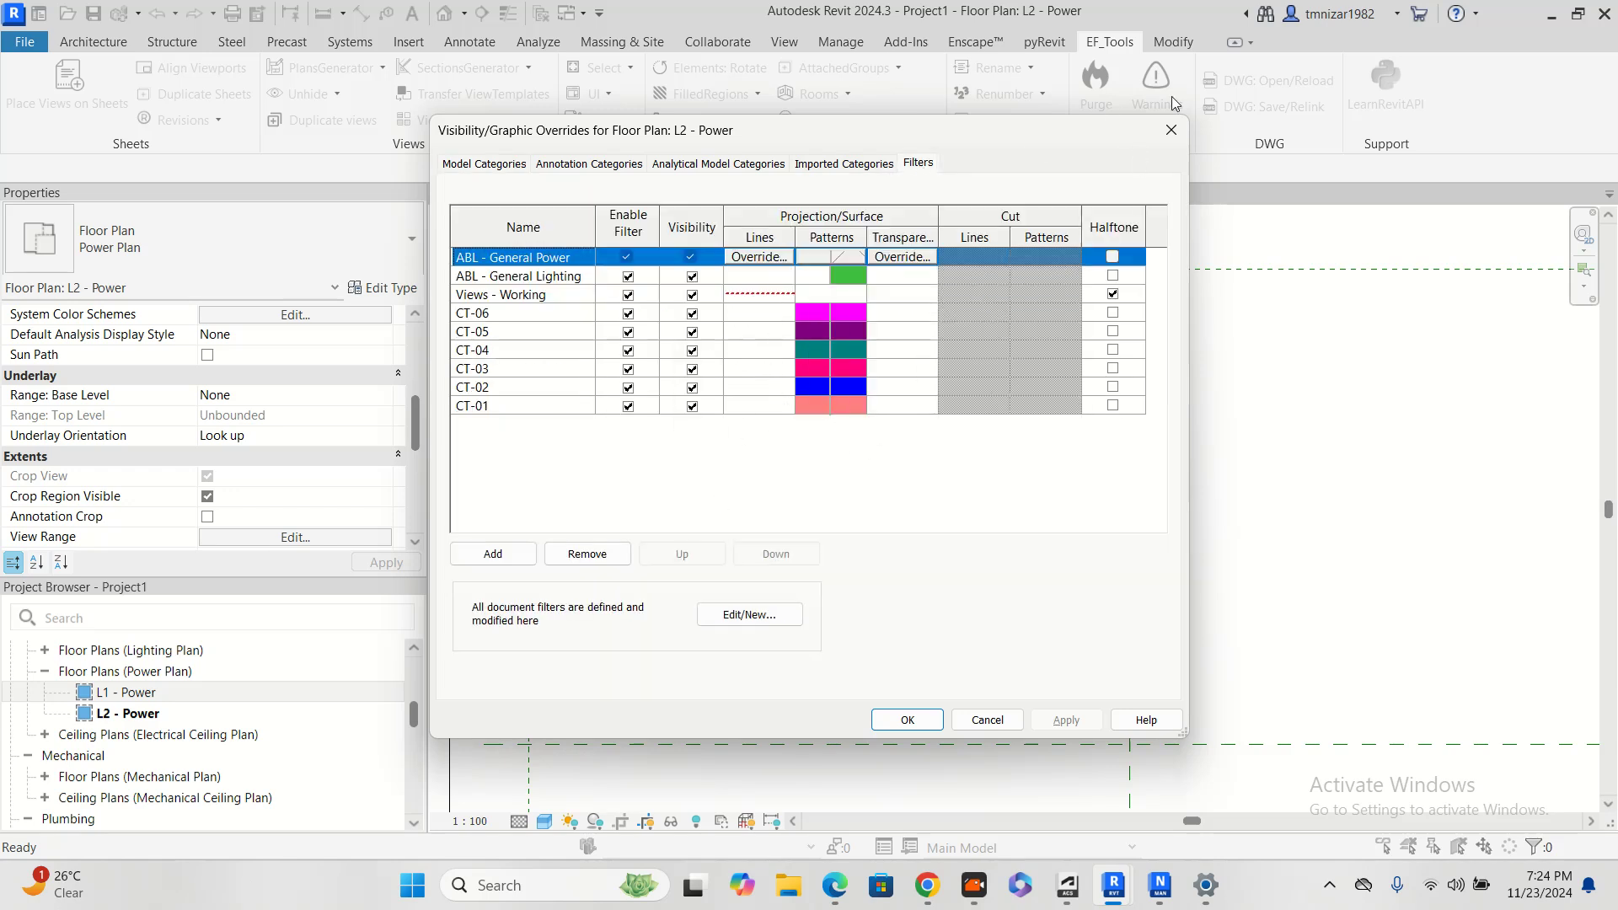
{"action": "left_click", "coordinate": [1171, 130]}
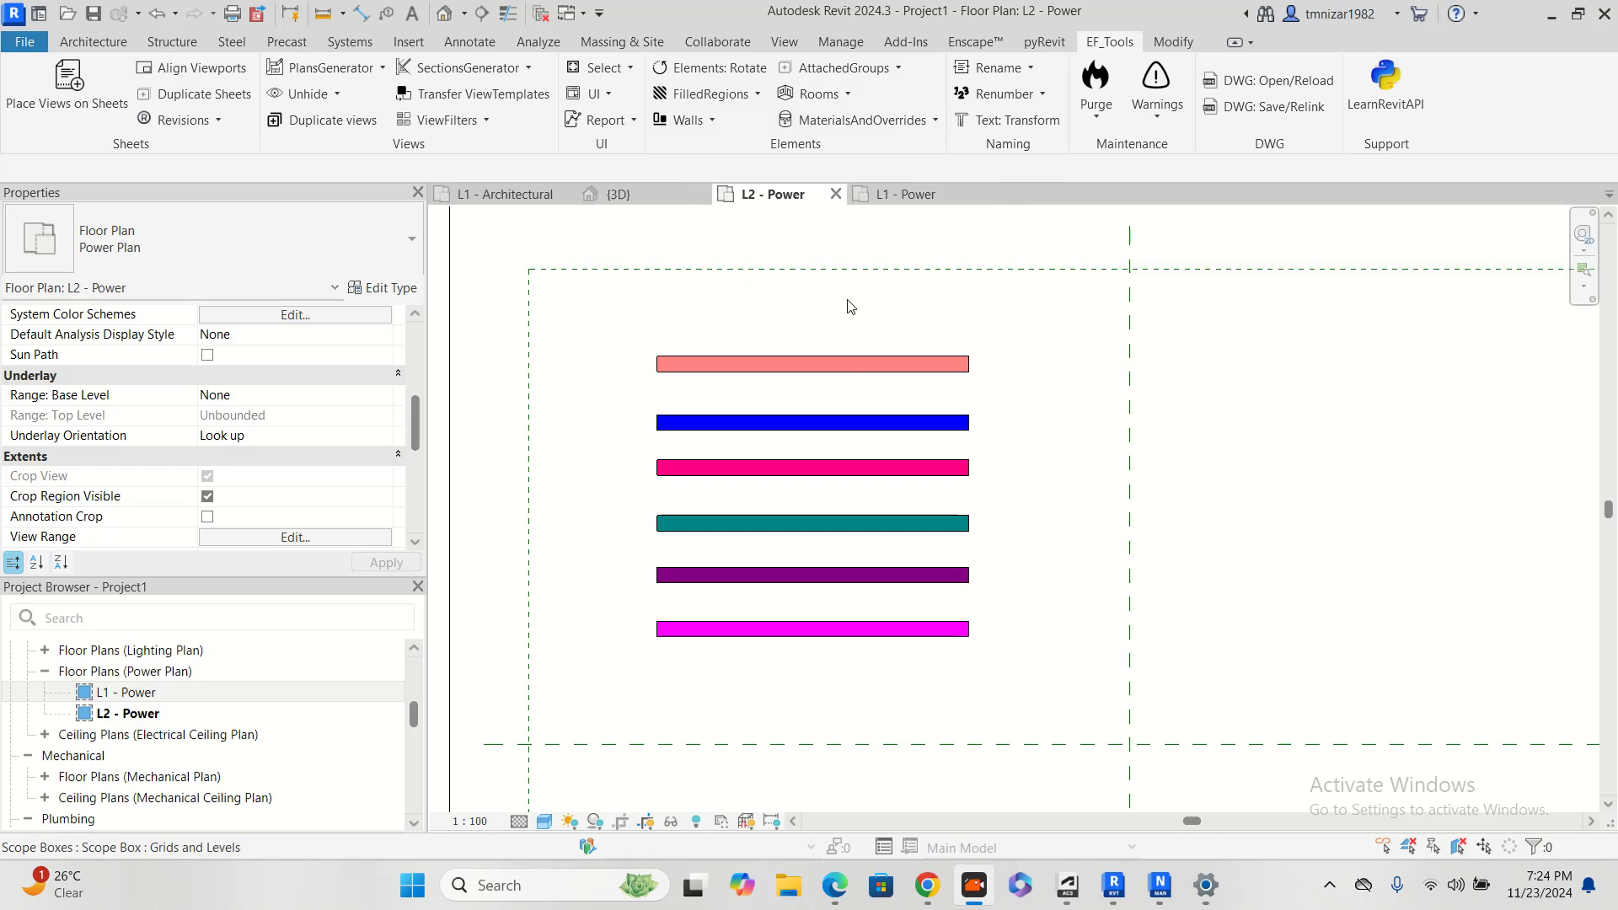
{"action": "left_click", "coordinate": [473, 123]}
Pick L2 - Power as the filter source and select its CT filters, excluding ABL - General Lighting
{"action": "left_click", "coordinate": [506, 150]}
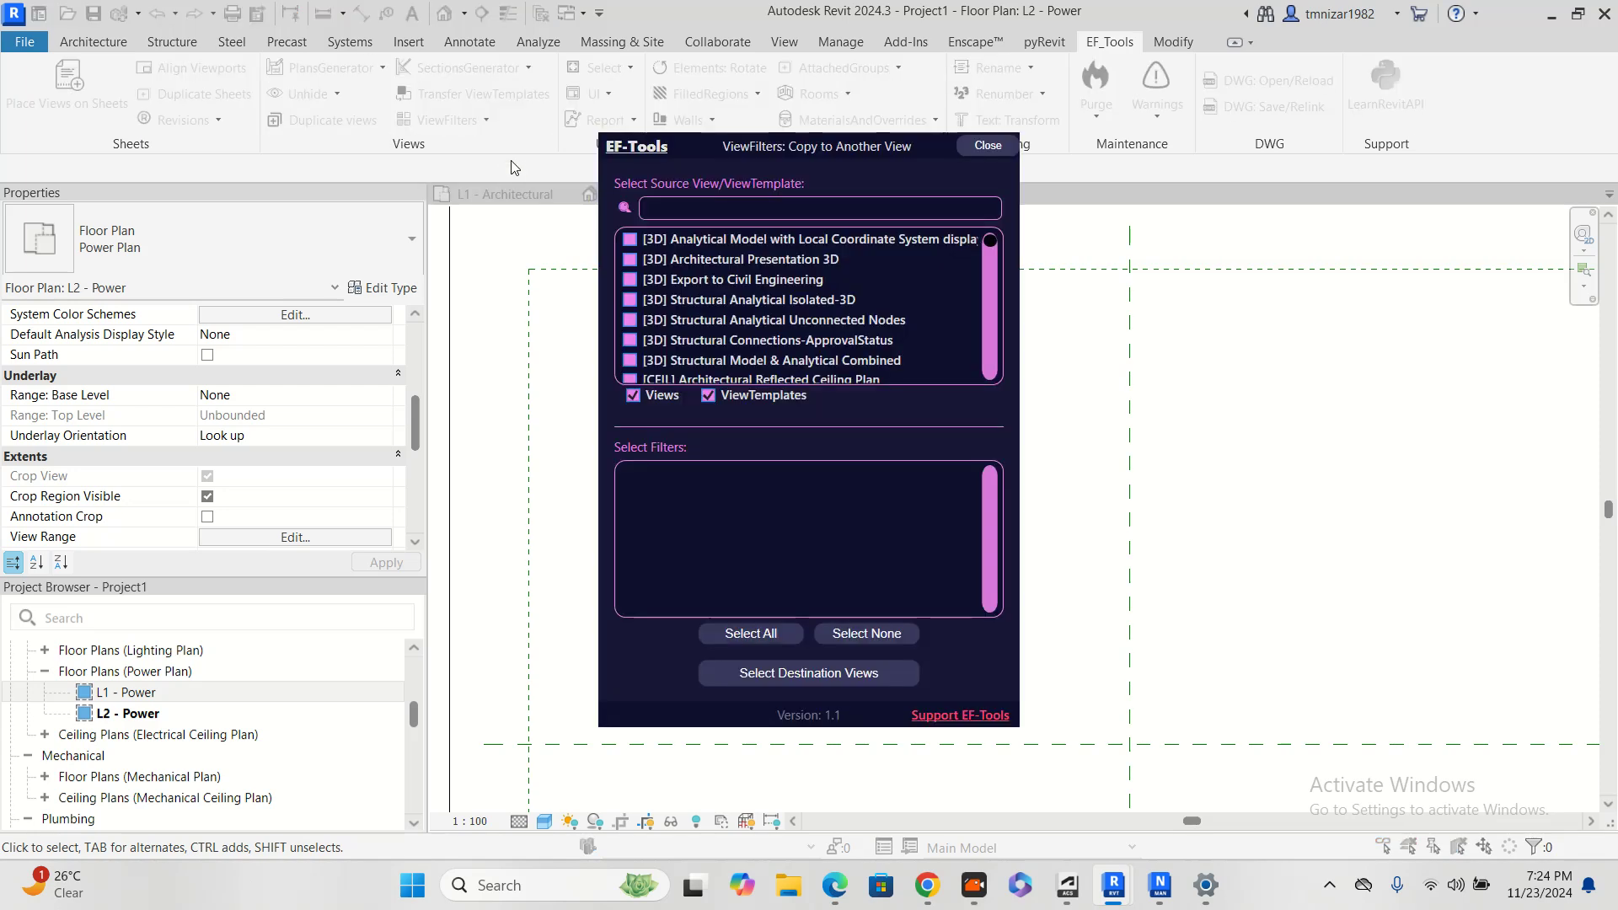
{"action": "left_click_drag", "start_coordinate": [770, 154], "coordinate": [1185, 227]}
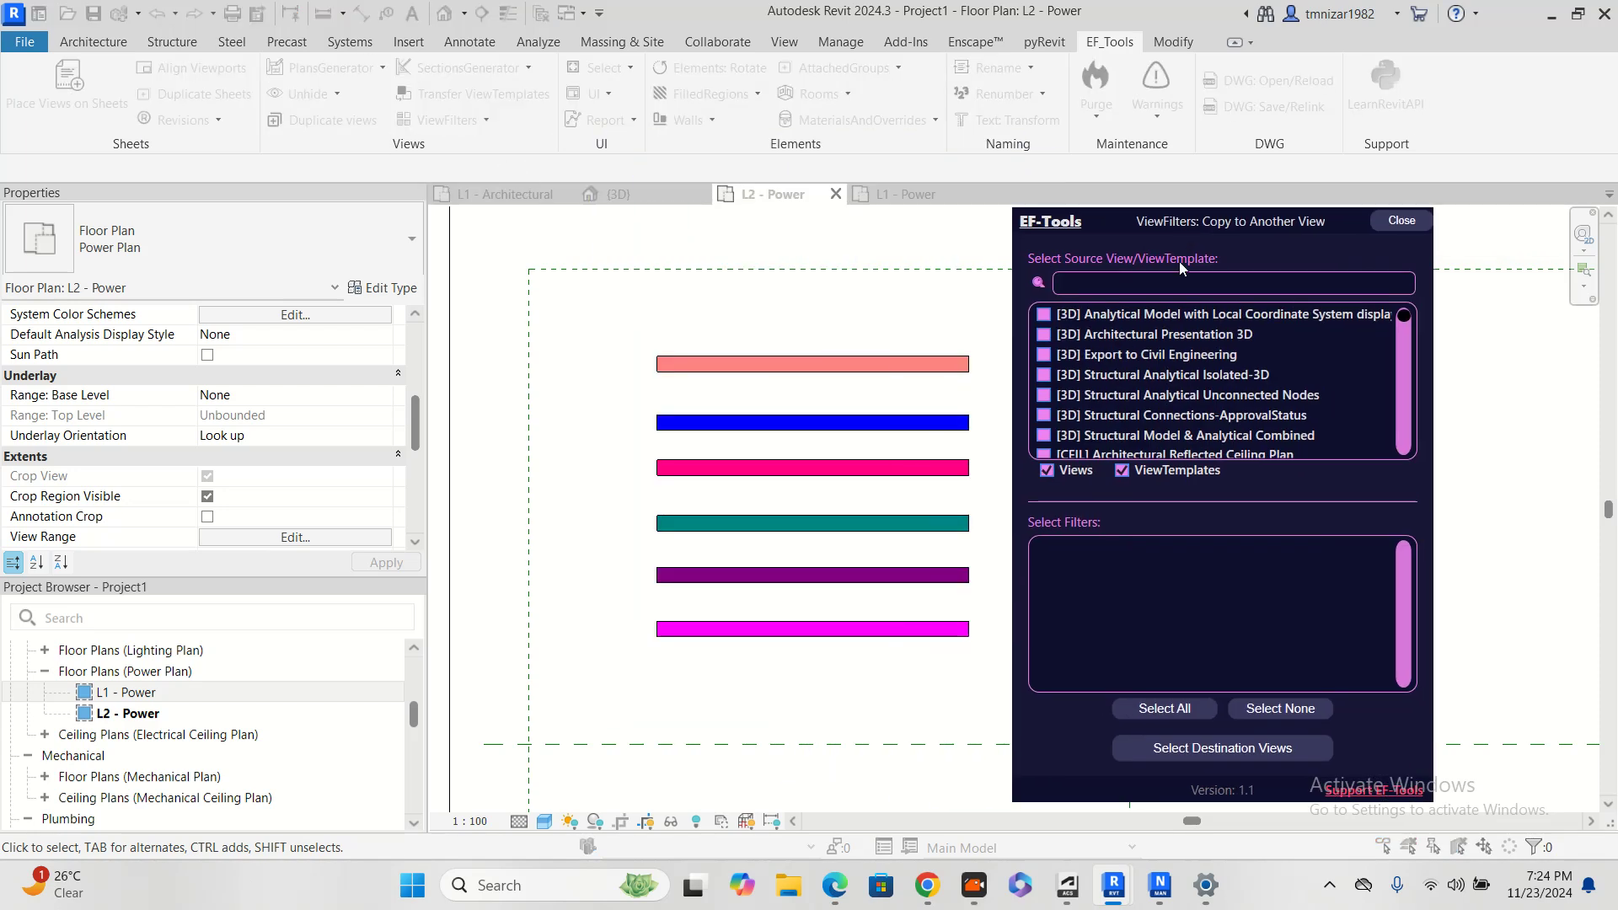
{"action": "left_click", "coordinate": [1186, 290]}
{"action": "type", "text": "L"}
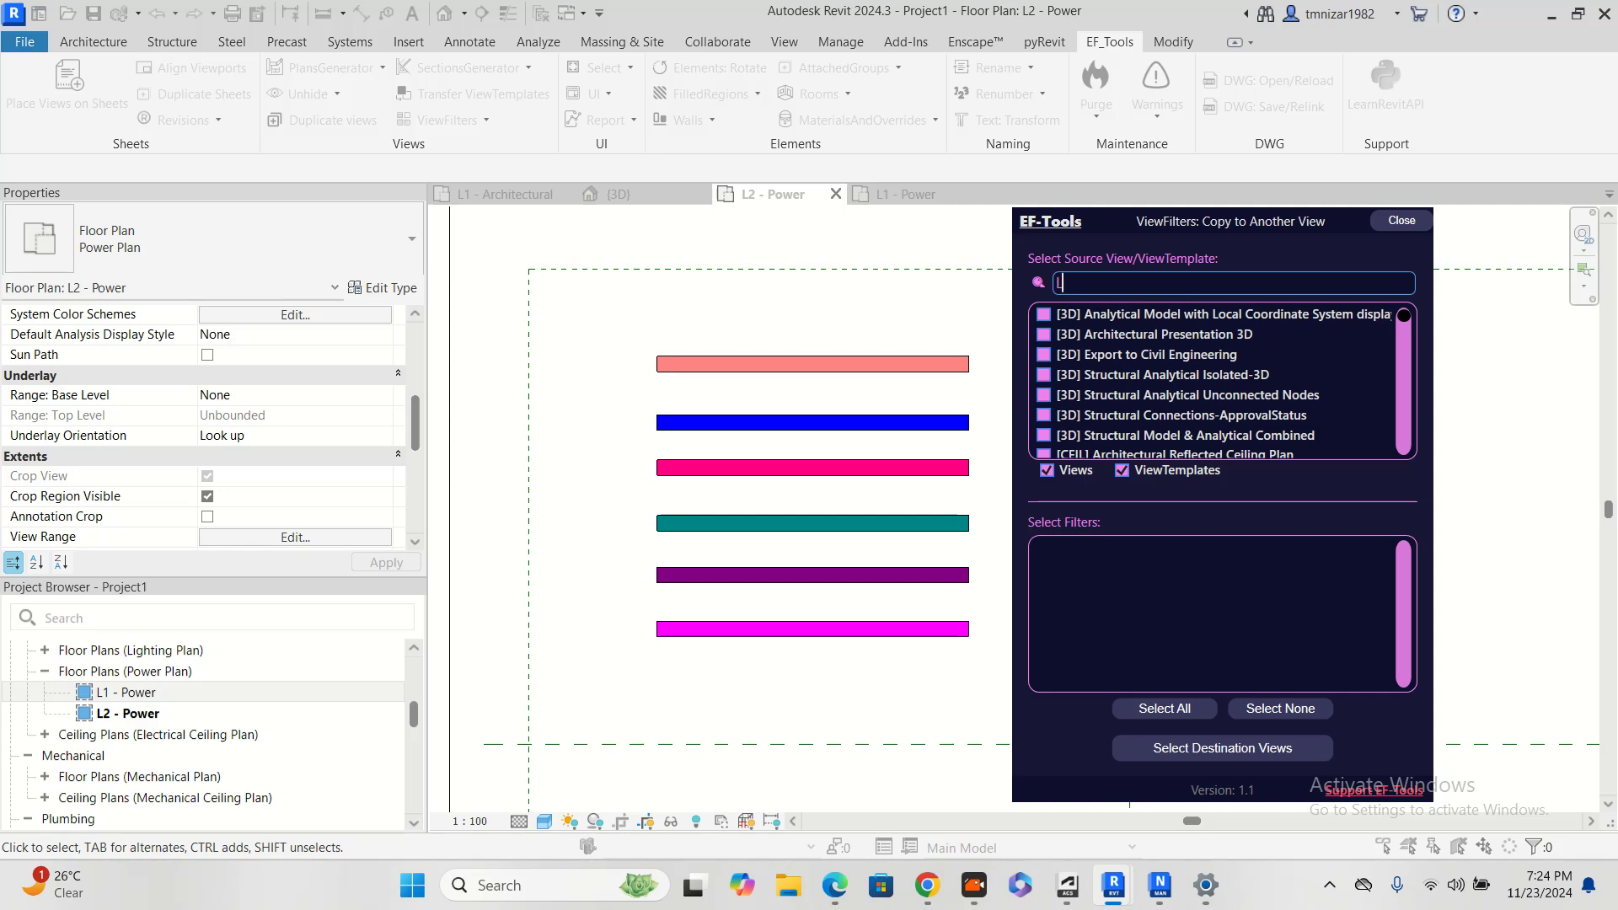
{"action": "type", "text": "2"}
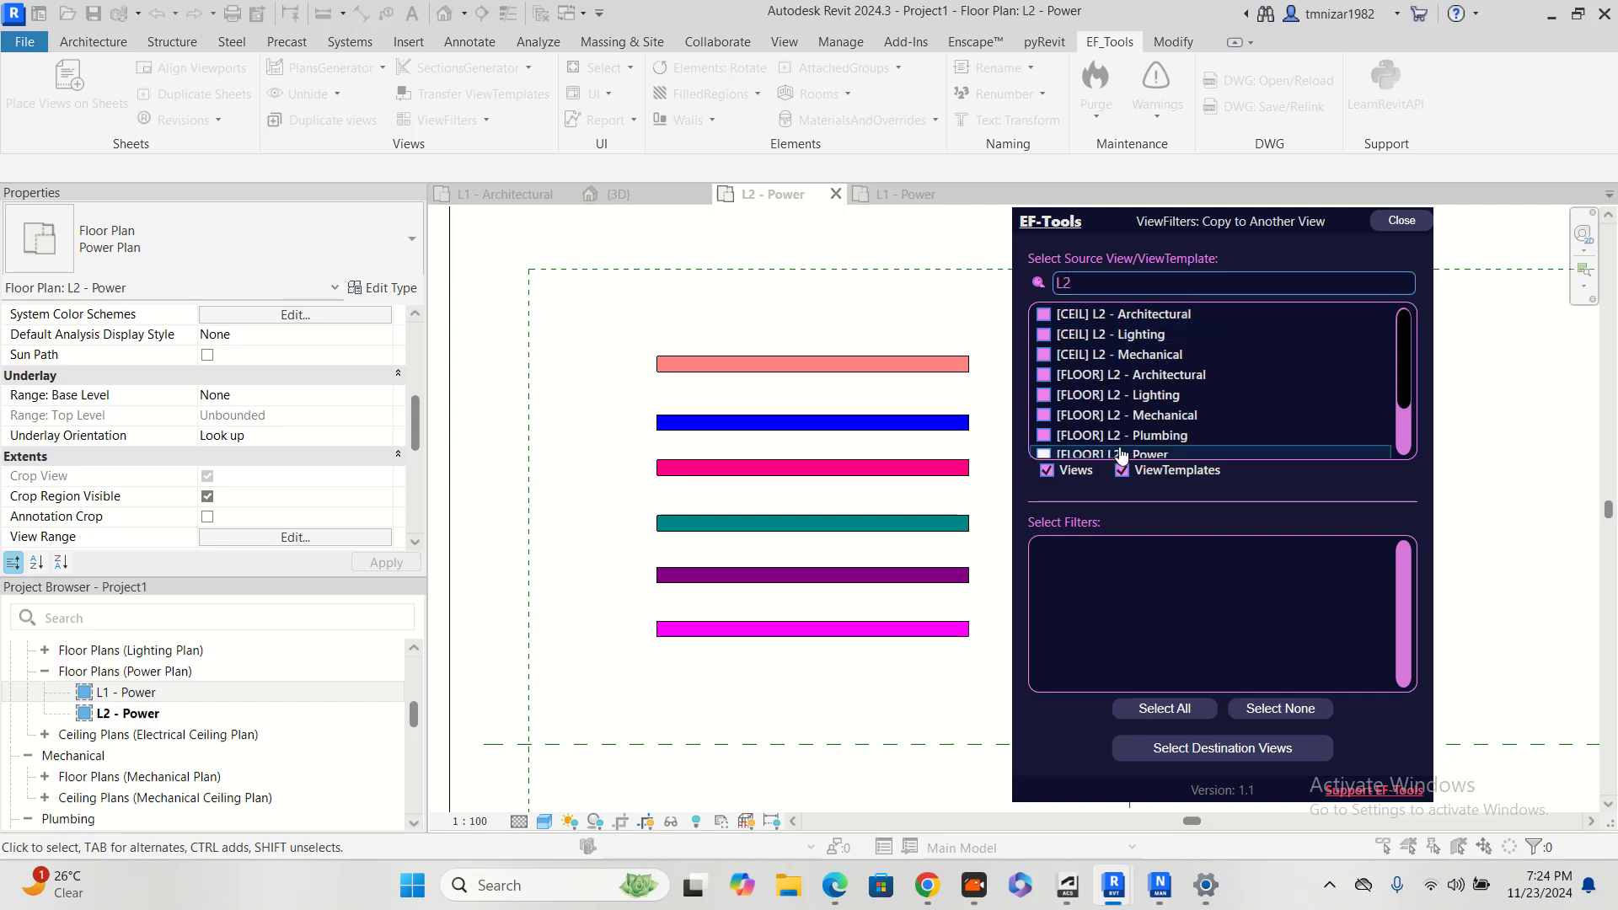
{"action": "scroll", "coordinate": [1060, 384], "scroll_direction": "down", "scroll_amount": 1}
{"action": "left_click", "coordinate": [1043, 395]}
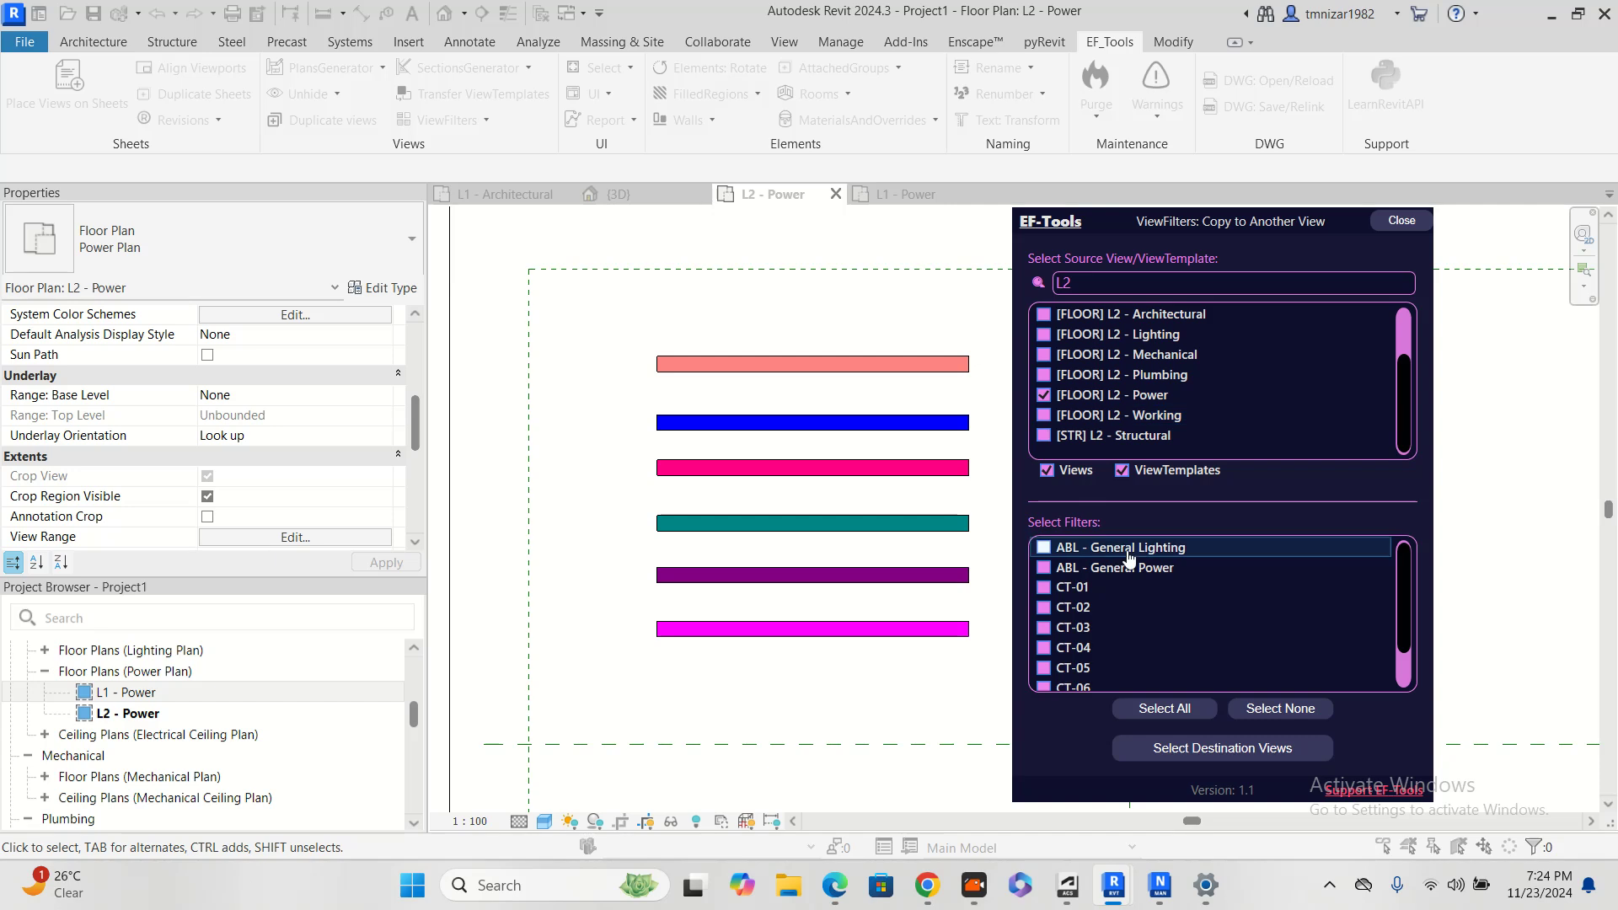
{"action": "left_click", "coordinate": [1163, 708]}
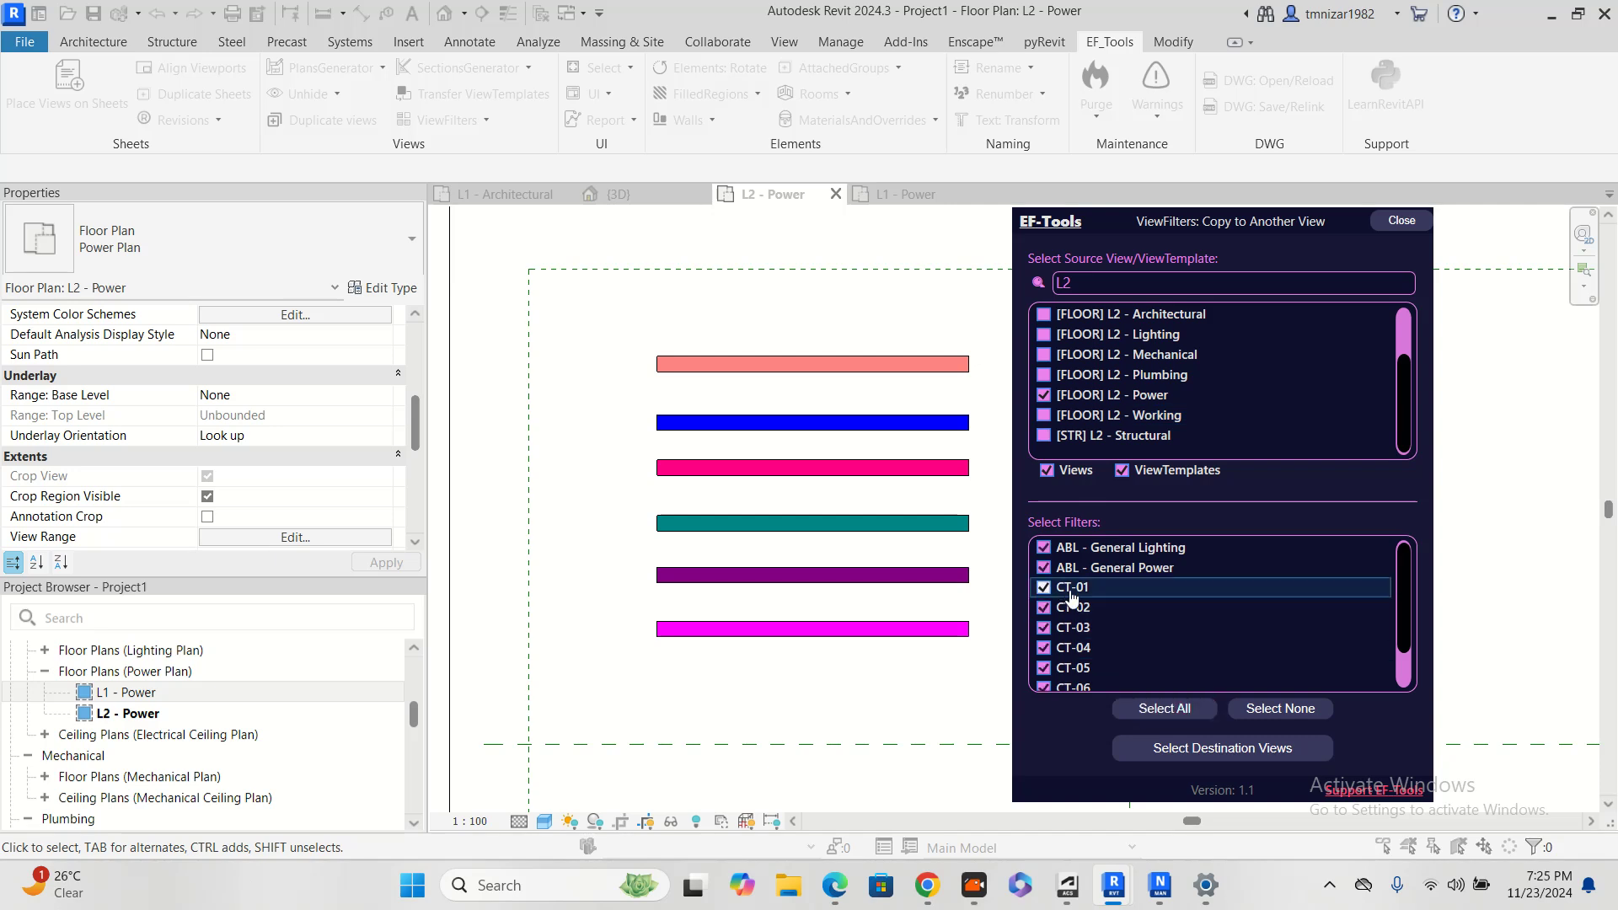
{"action": "left_click", "coordinate": [1045, 548]}
{"action": "scroll", "coordinate": [1200, 573], "scroll_direction": "down", "scroll_amount": 1}
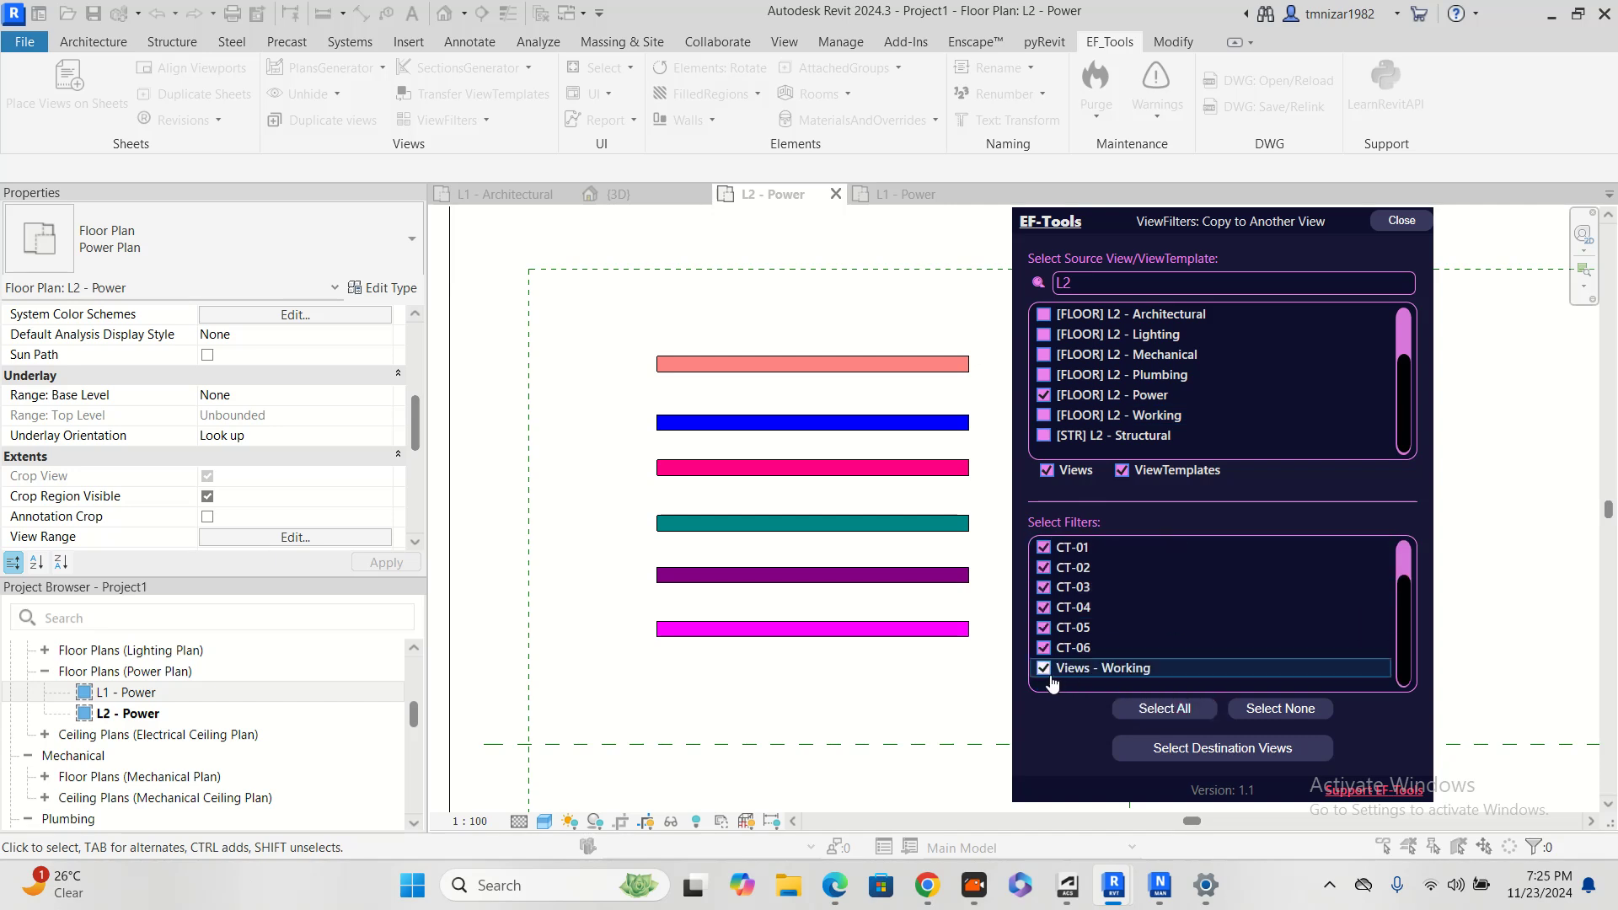
{"action": "left_click", "coordinate": [1179, 748]}
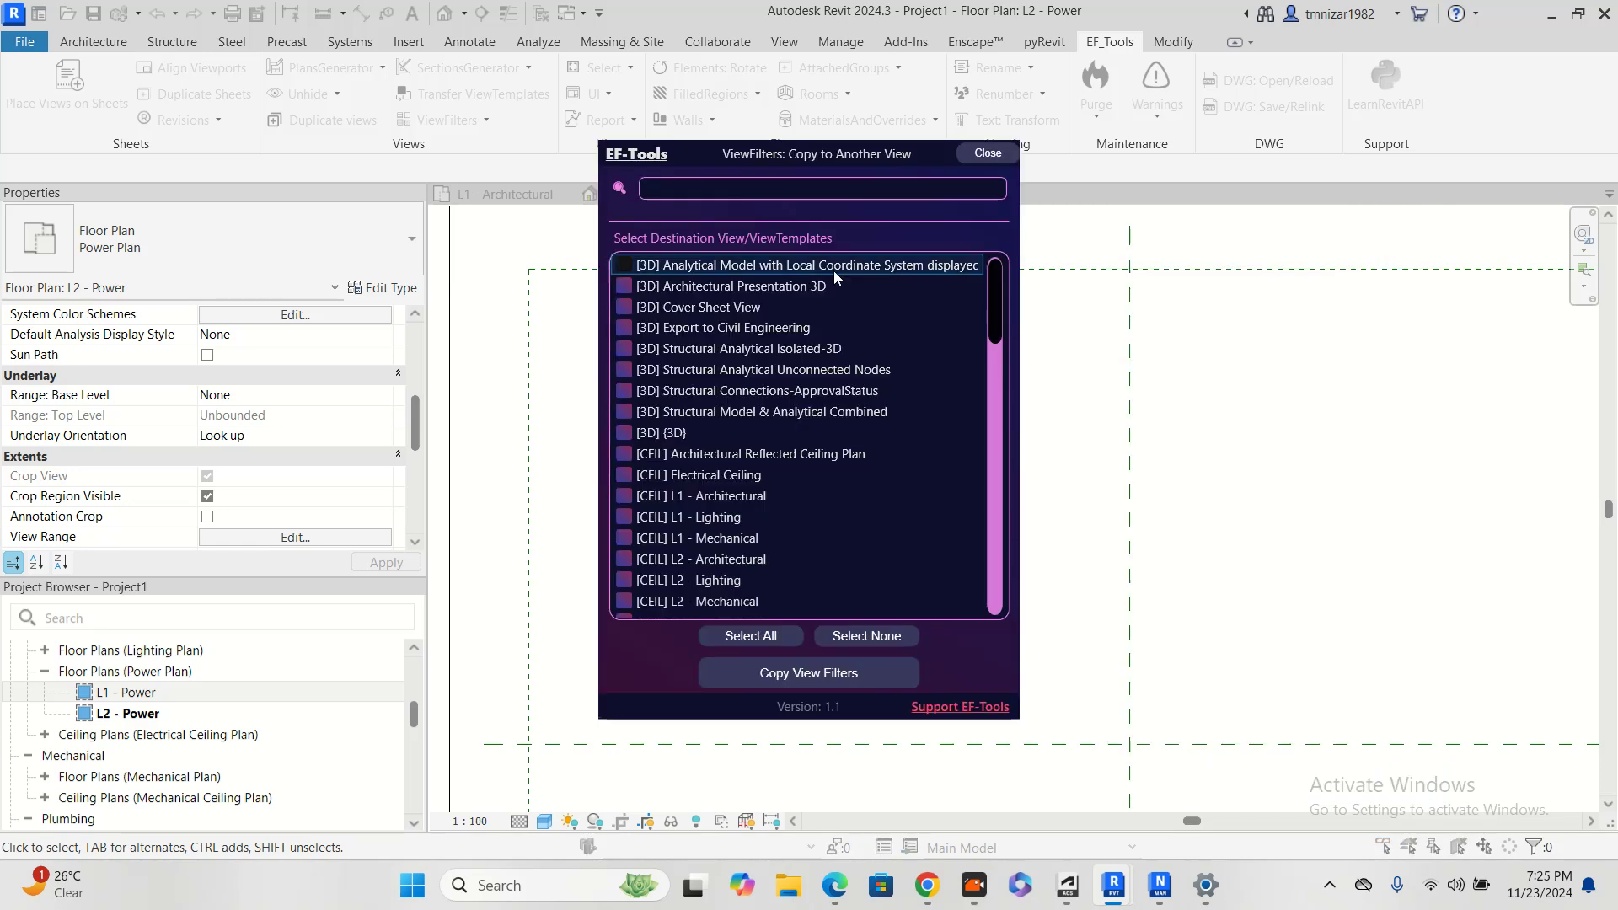
Copy the chosen filters to the {3D} view and close the report
{"action": "left_click_drag", "start_coordinate": [834, 156], "coordinate": [1199, 259]}
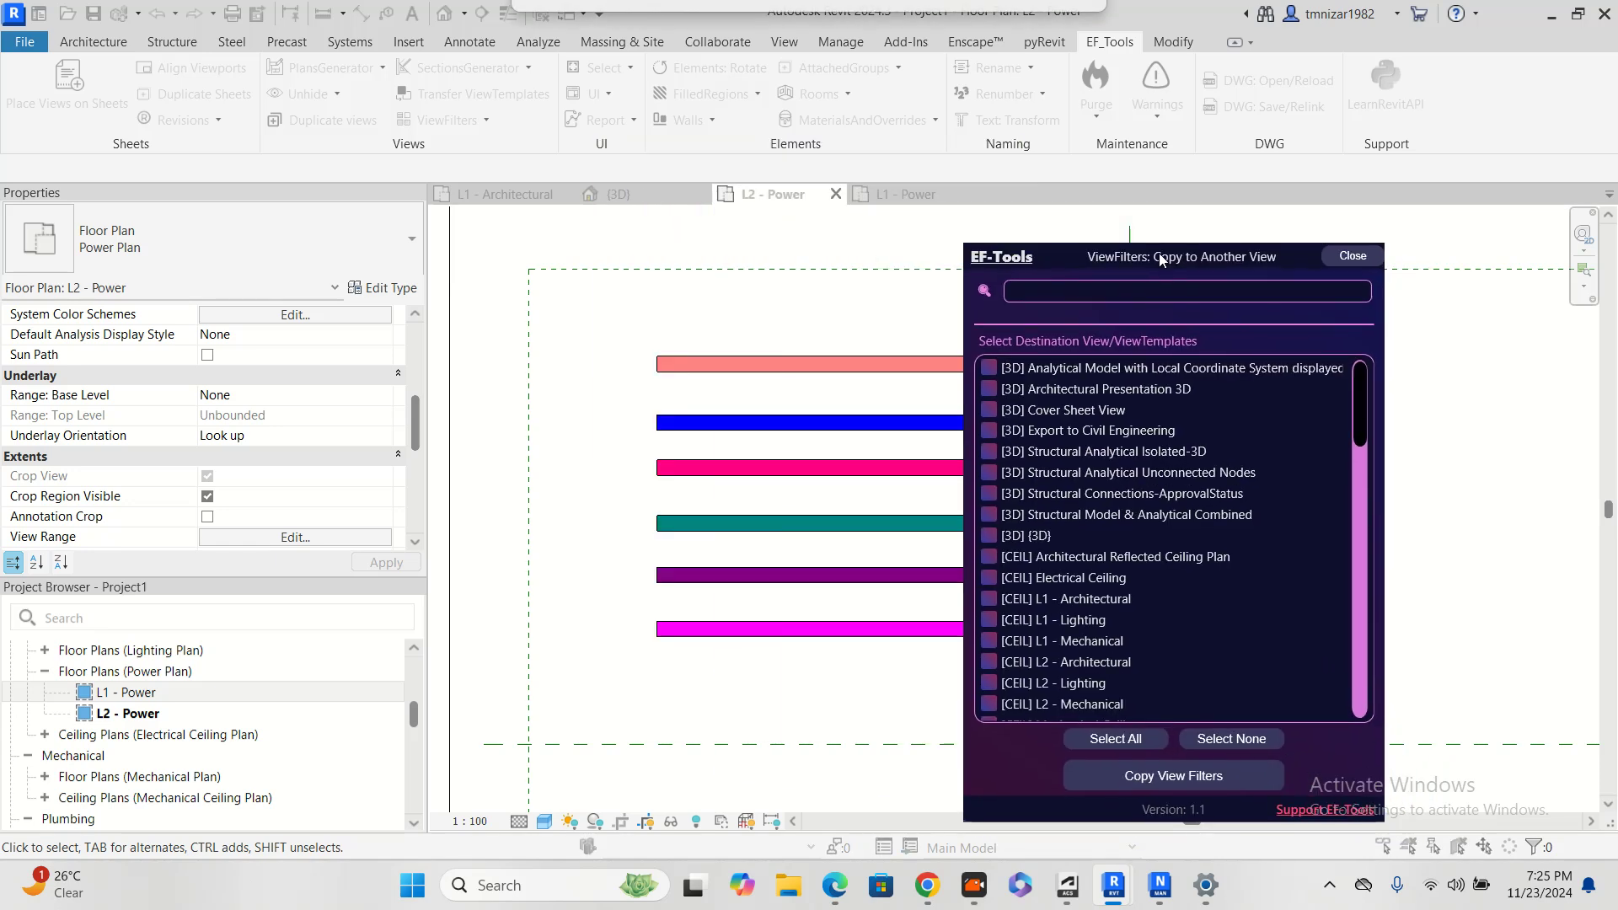
{"action": "left_click", "coordinate": [1162, 301]}
{"action": "type", "text": "3D"}
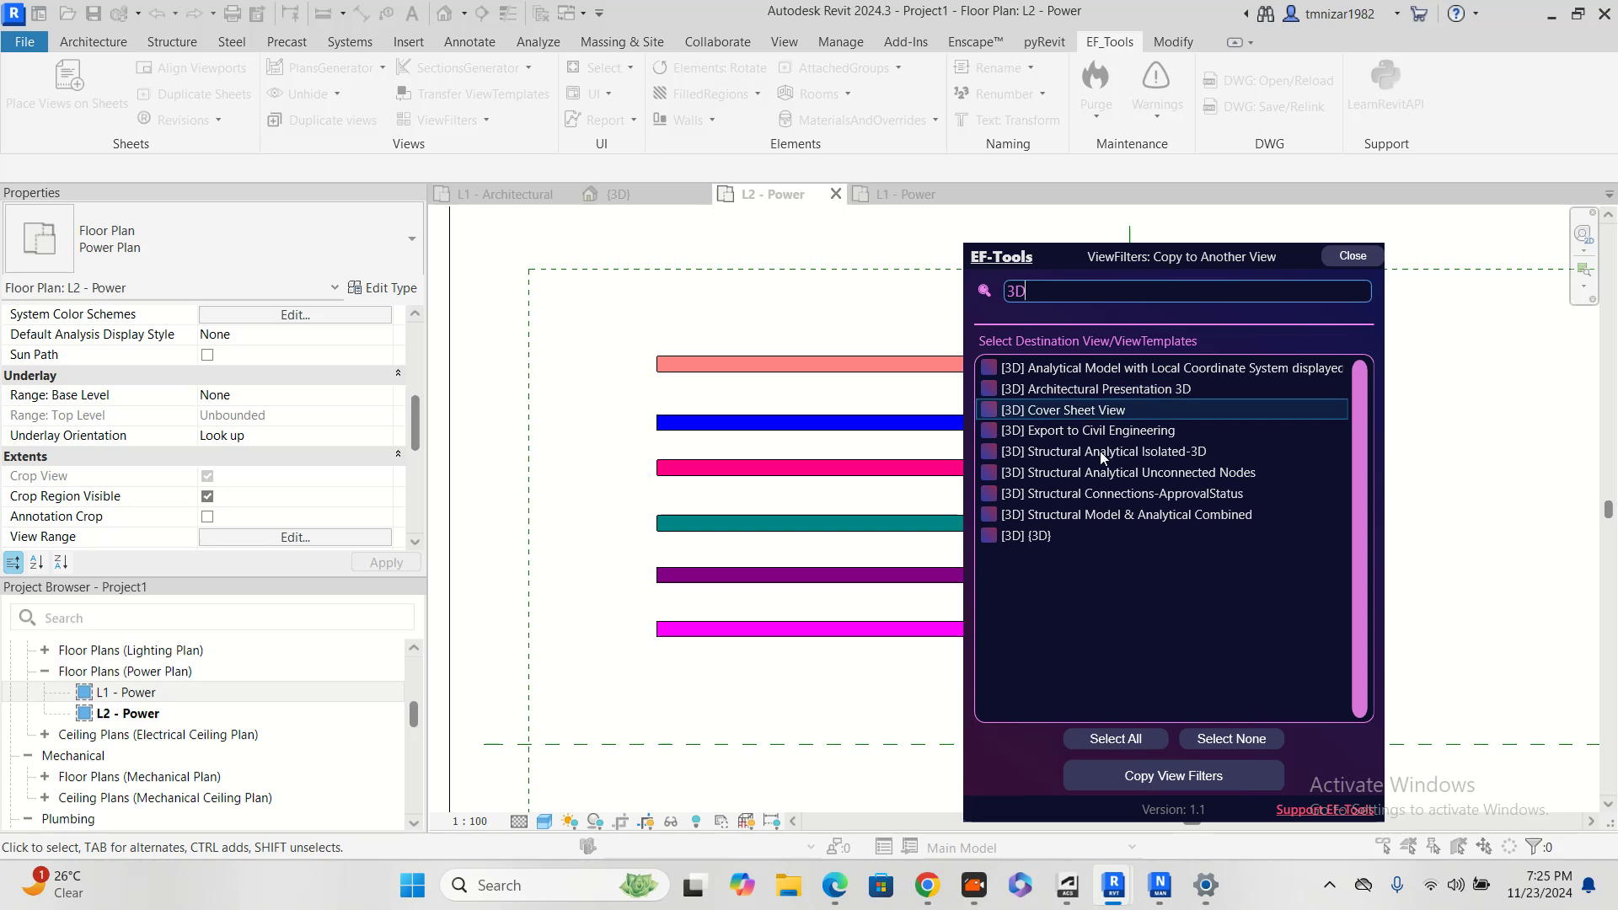
{"action": "left_click", "coordinate": [989, 536]}
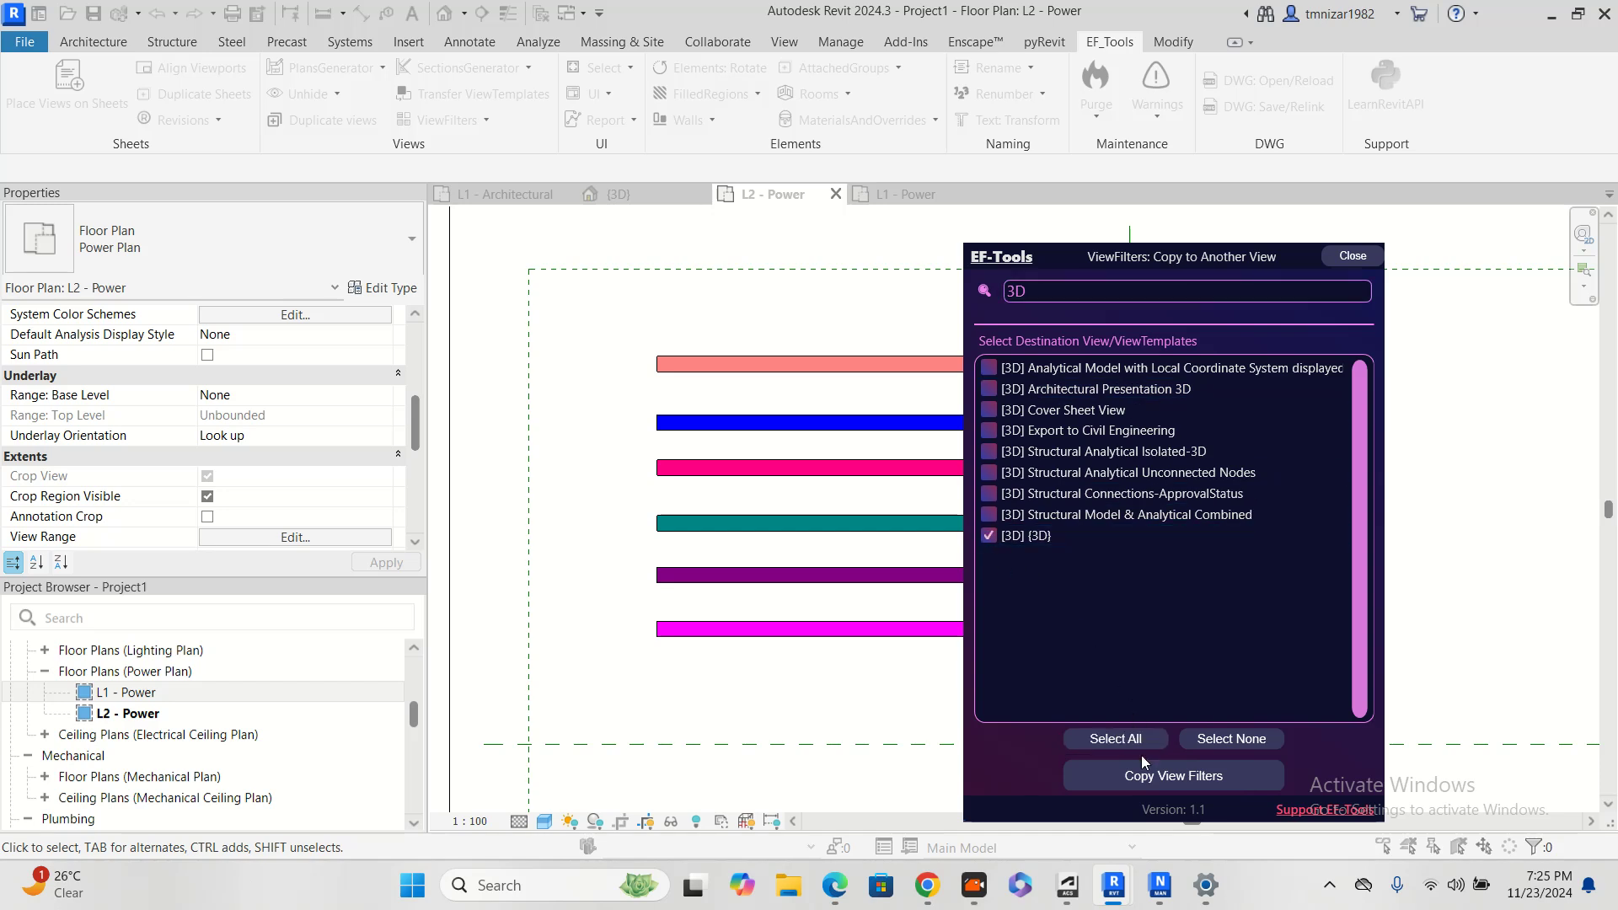
{"action": "left_click", "coordinate": [1148, 775]}
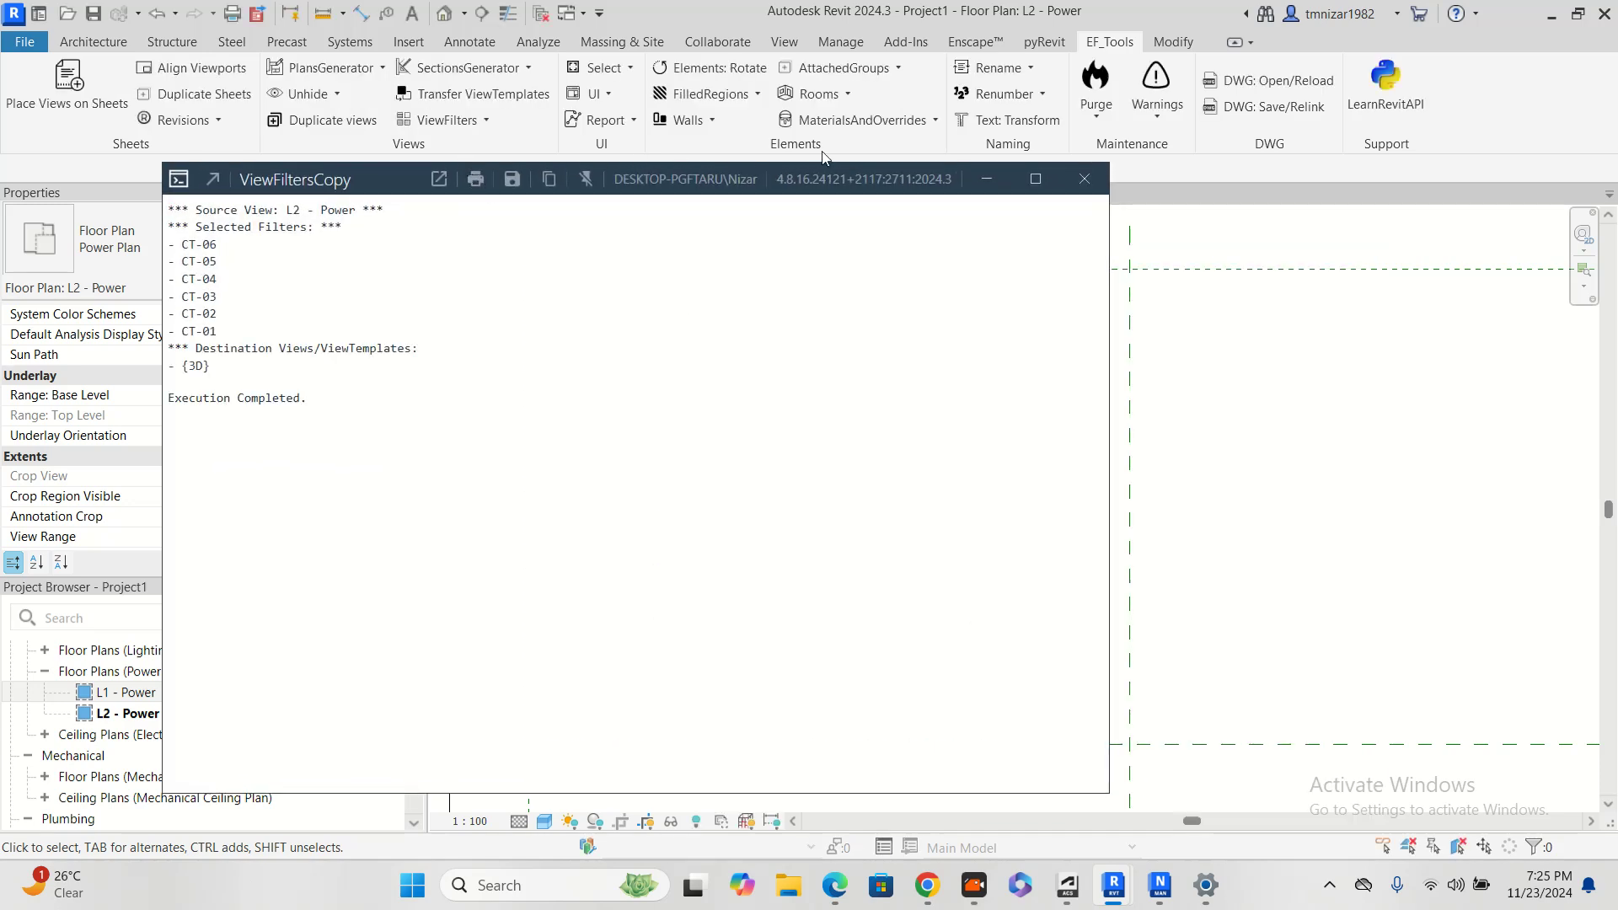
{"action": "left_click", "coordinate": [977, 178]}
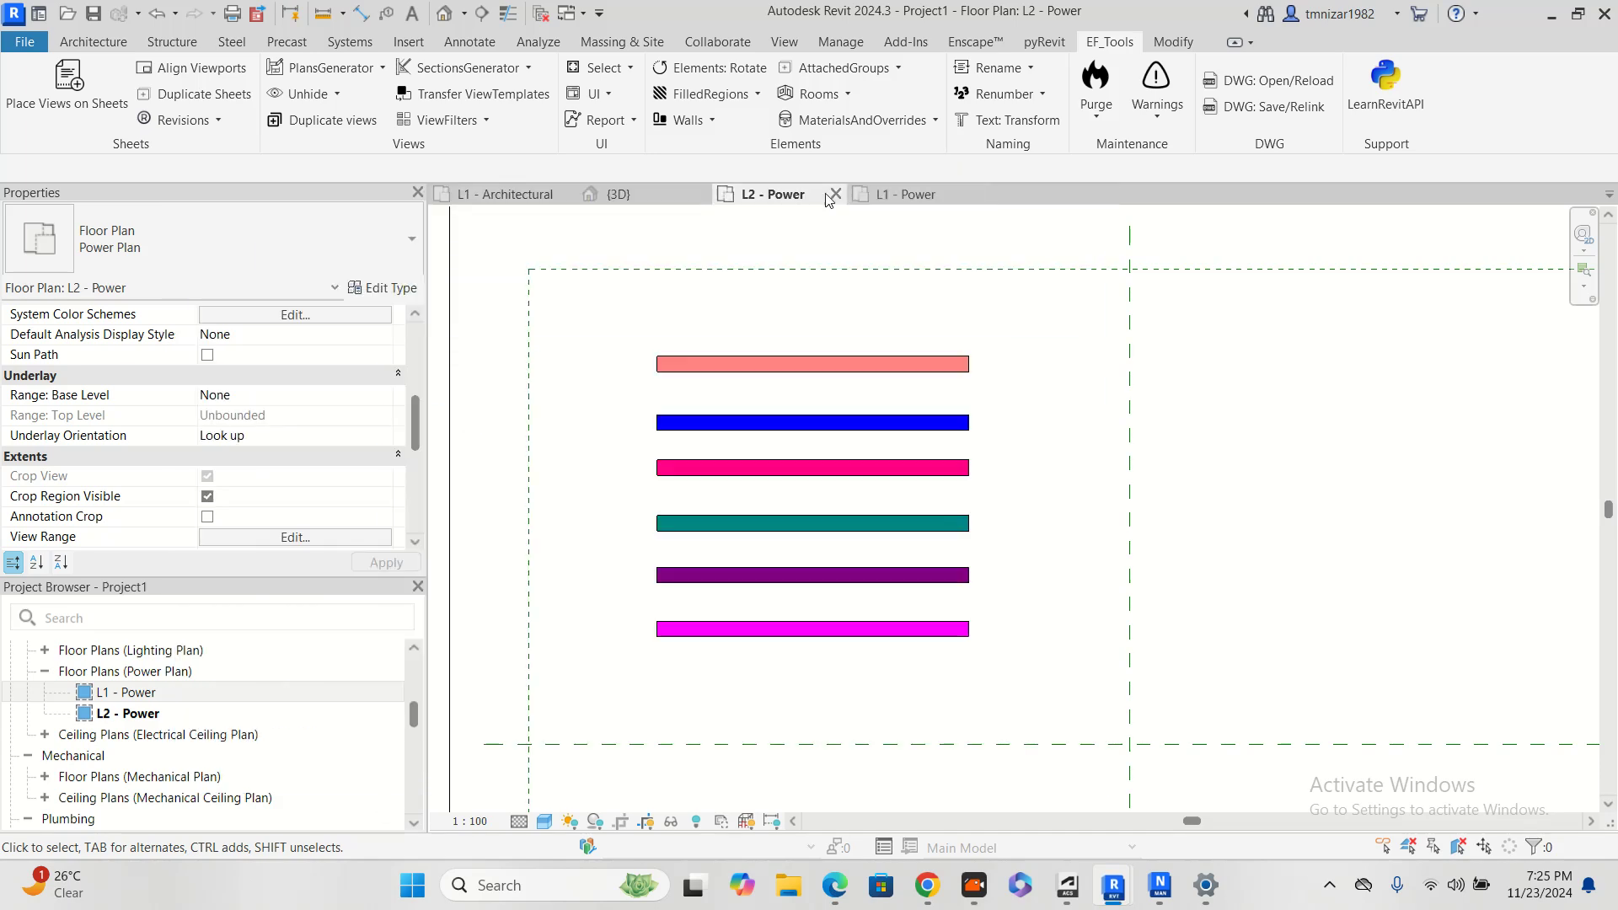
Pan around the {3D} view to confirm both levels' cable trays show the copied CT filter colours
{"action": "left_click", "coordinate": [616, 193]}
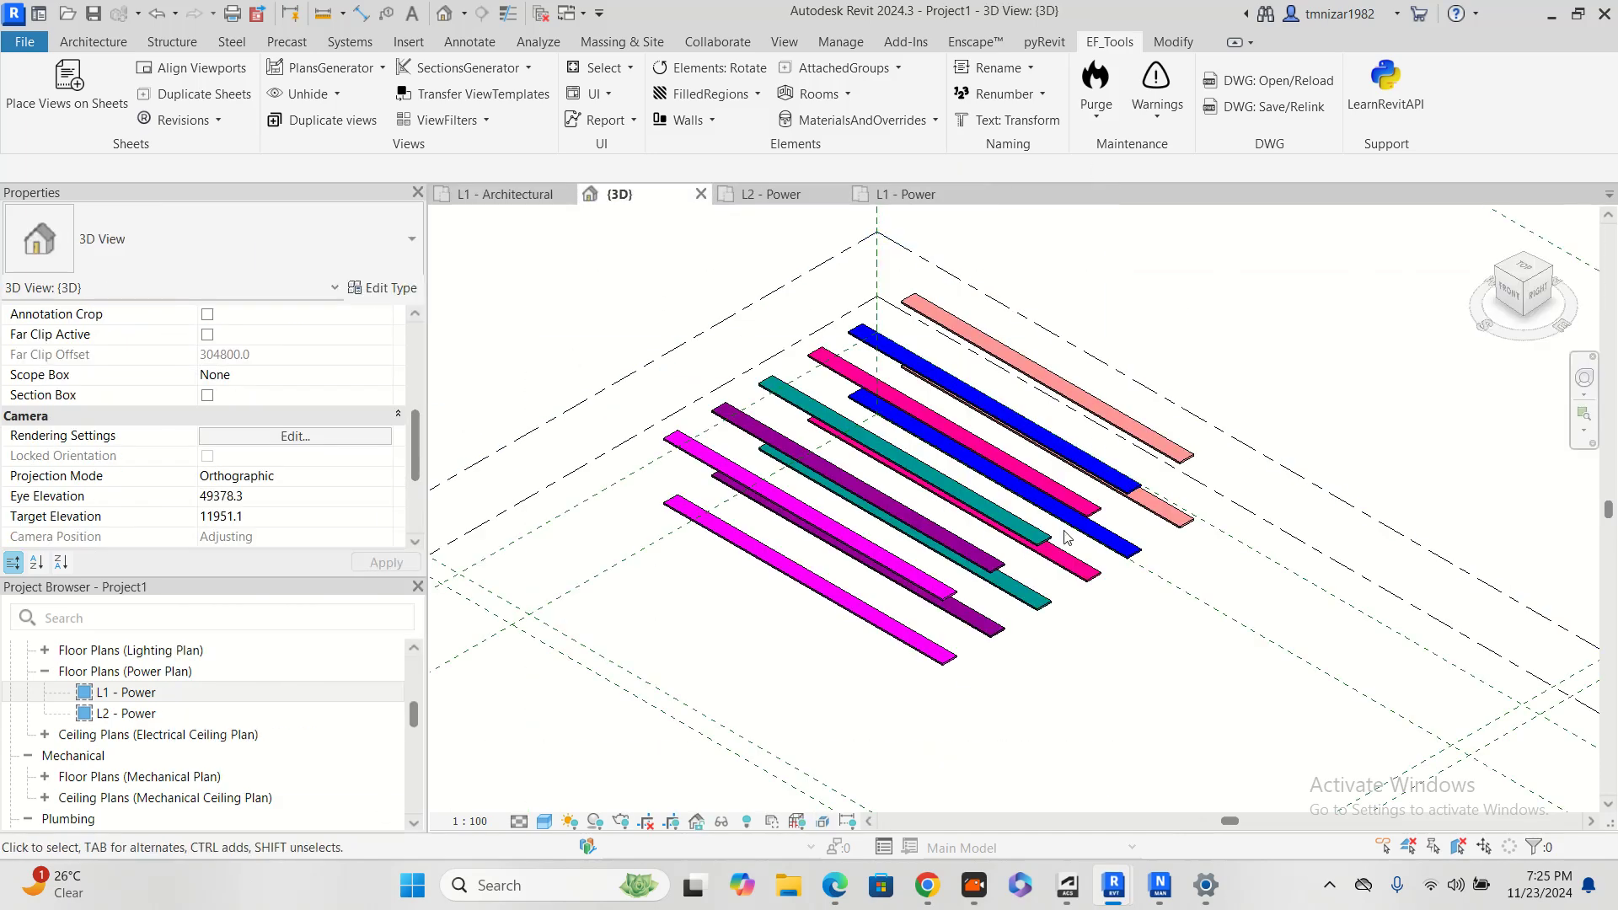
{"action": "middle_click_drag", "start_coordinate": [1066, 537], "coordinate": [1018, 474]}
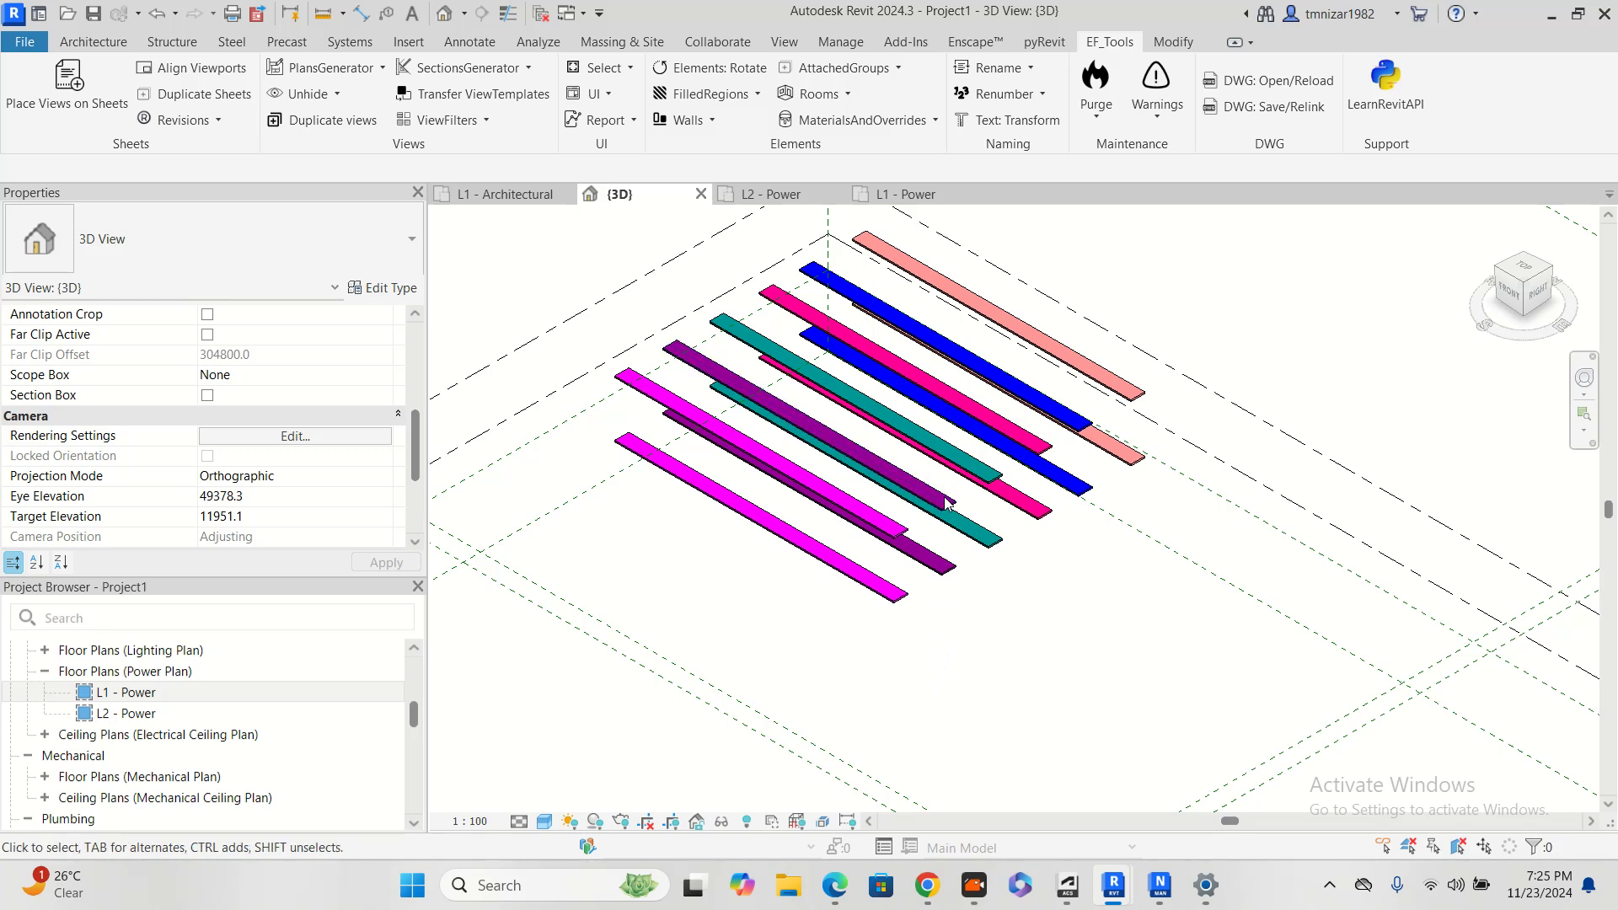
{"action": "middle_click_drag", "start_coordinate": [1009, 666], "coordinate": [1044, 680]}
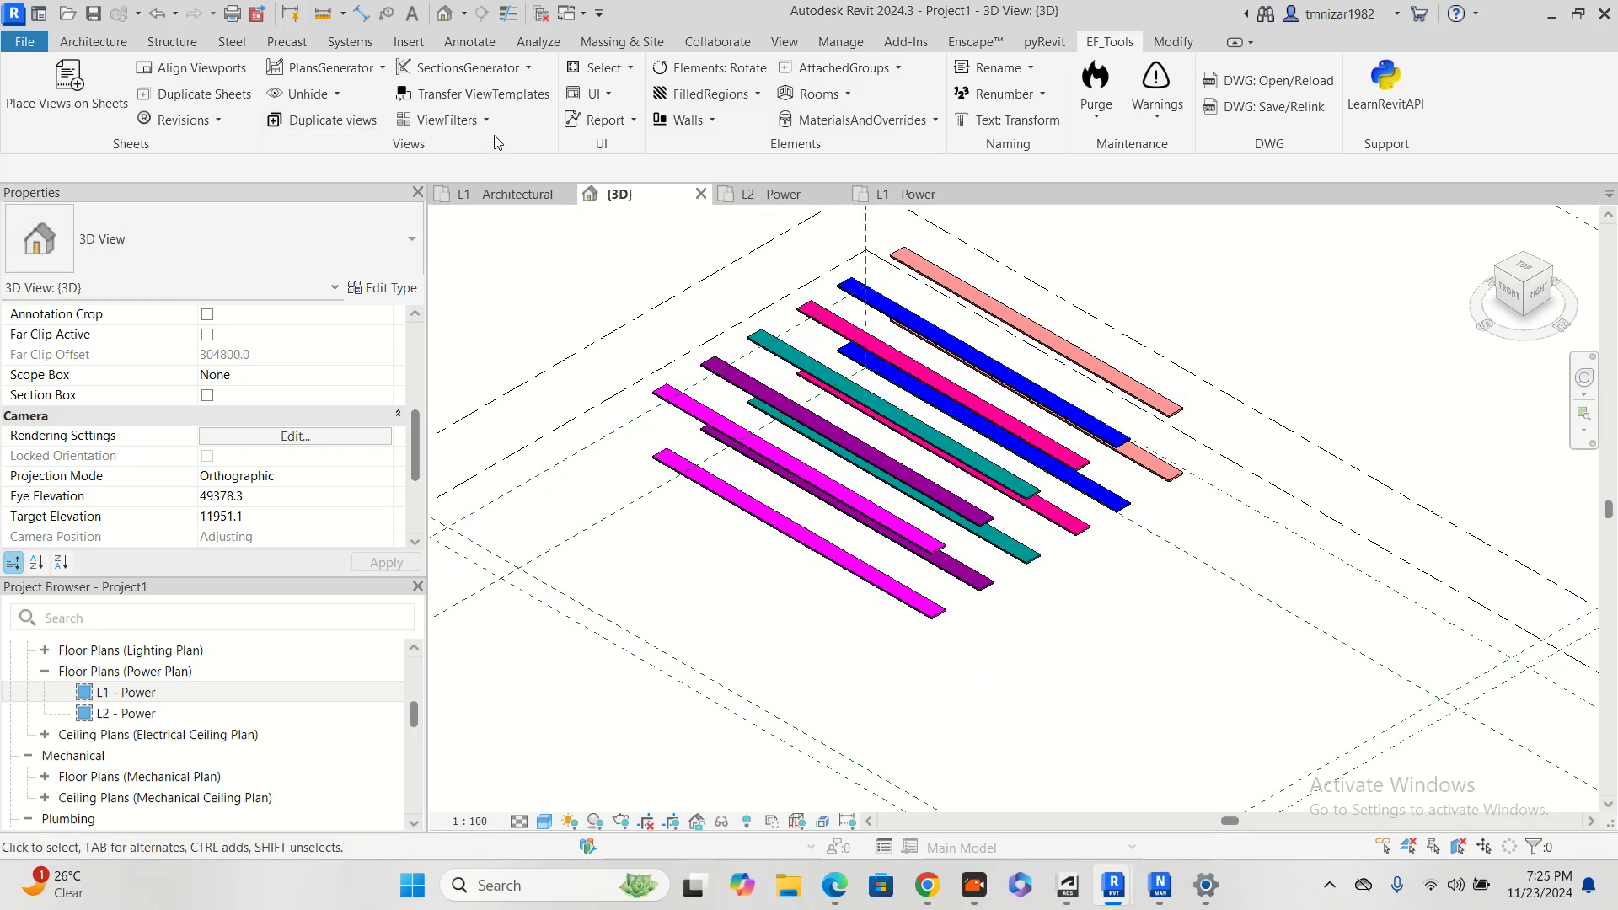
{"action": "middle_click_drag", "start_coordinate": [915, 441], "coordinate": [914, 475]}
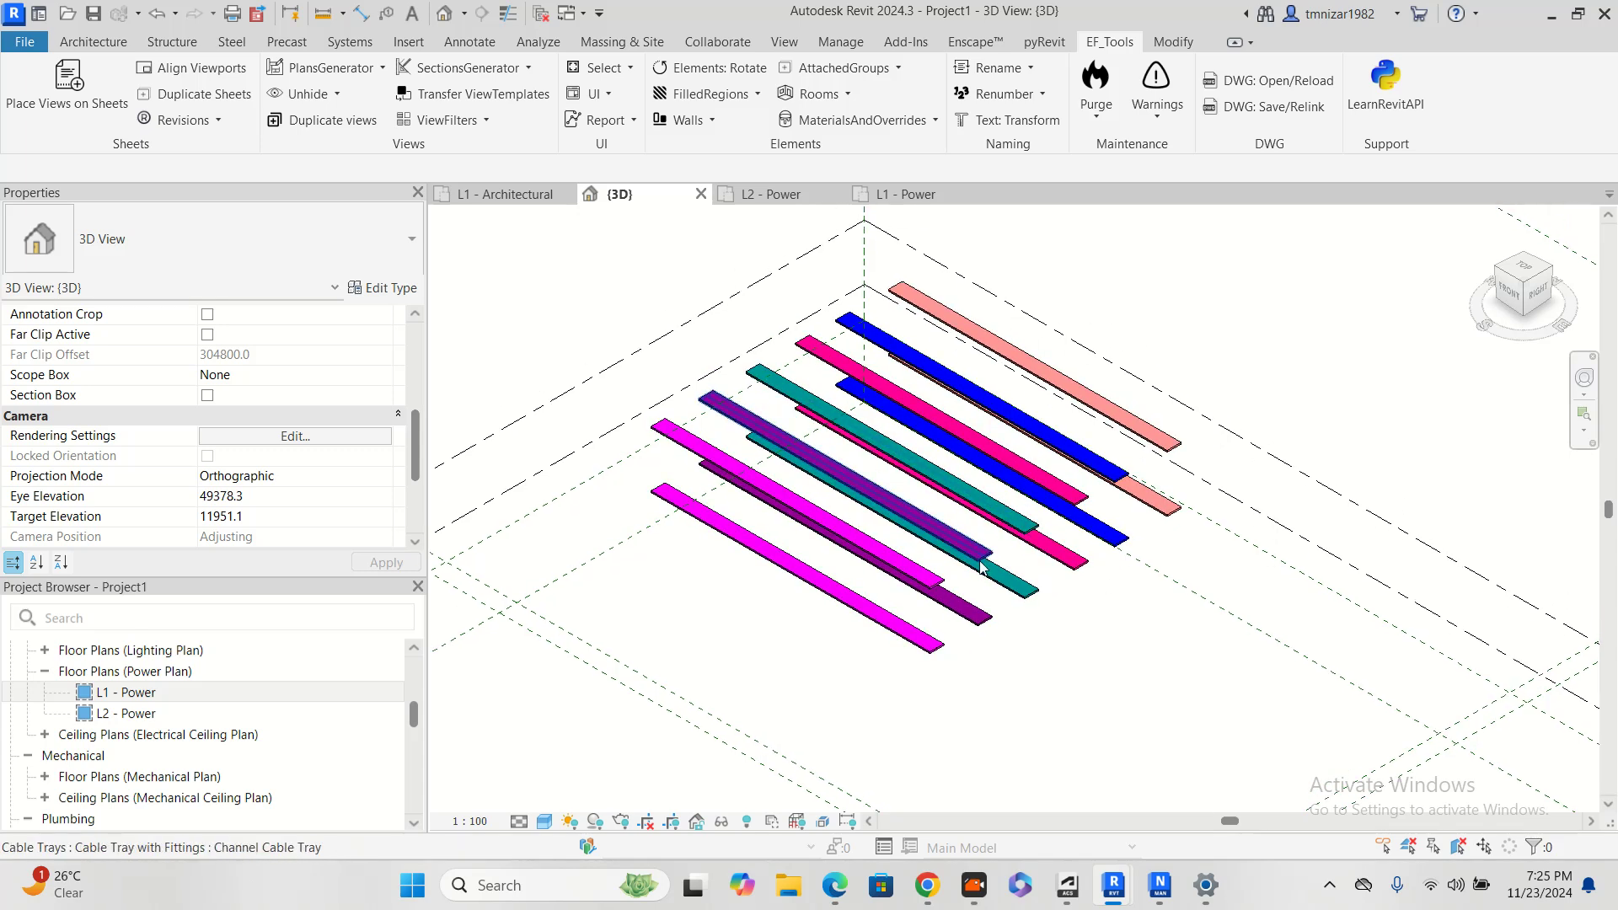
{"action": "middle_click_drag", "start_coordinate": [981, 563], "coordinate": [925, 563]}
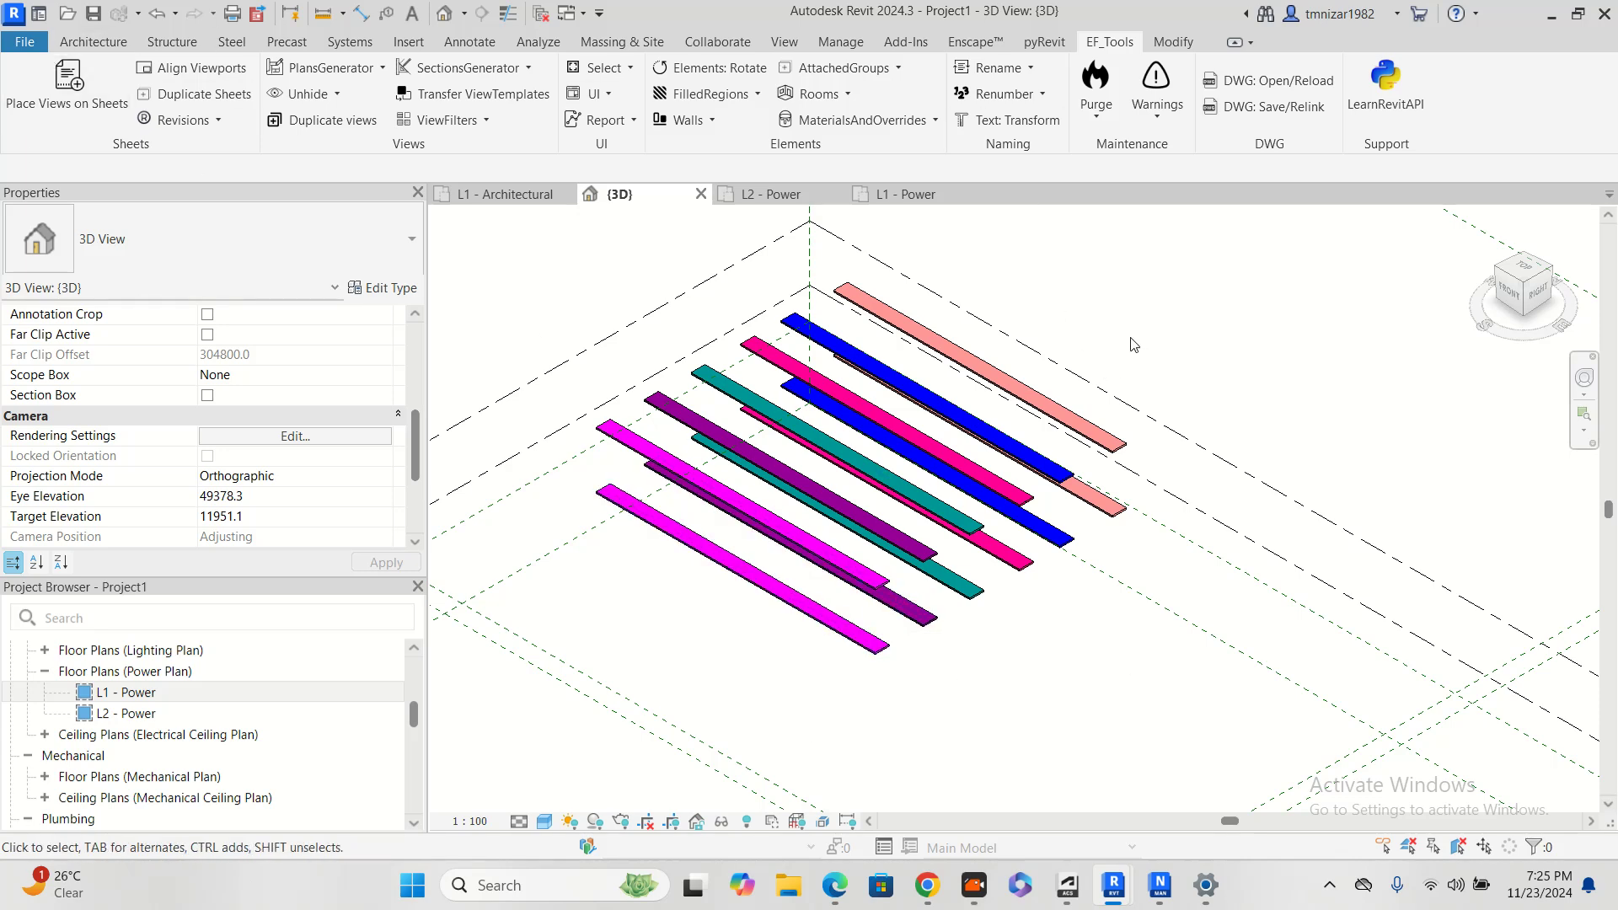
{"action": "middle_click_drag", "start_coordinate": [1134, 344], "coordinate": [1131, 349]}
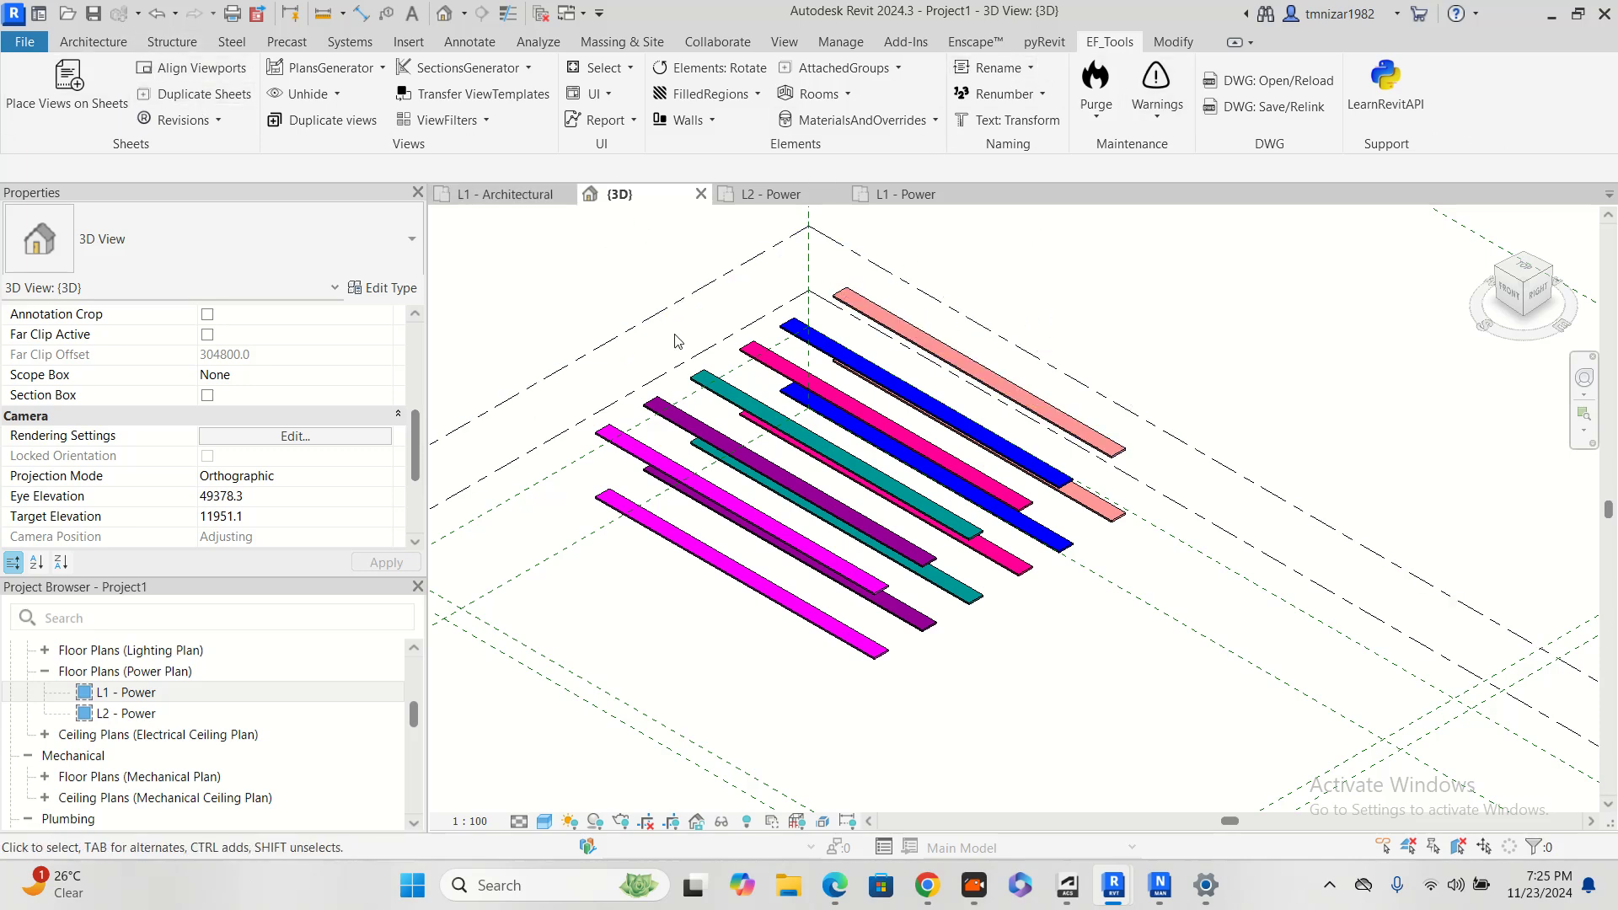
{"action": "left_click", "coordinate": [1045, 43]}
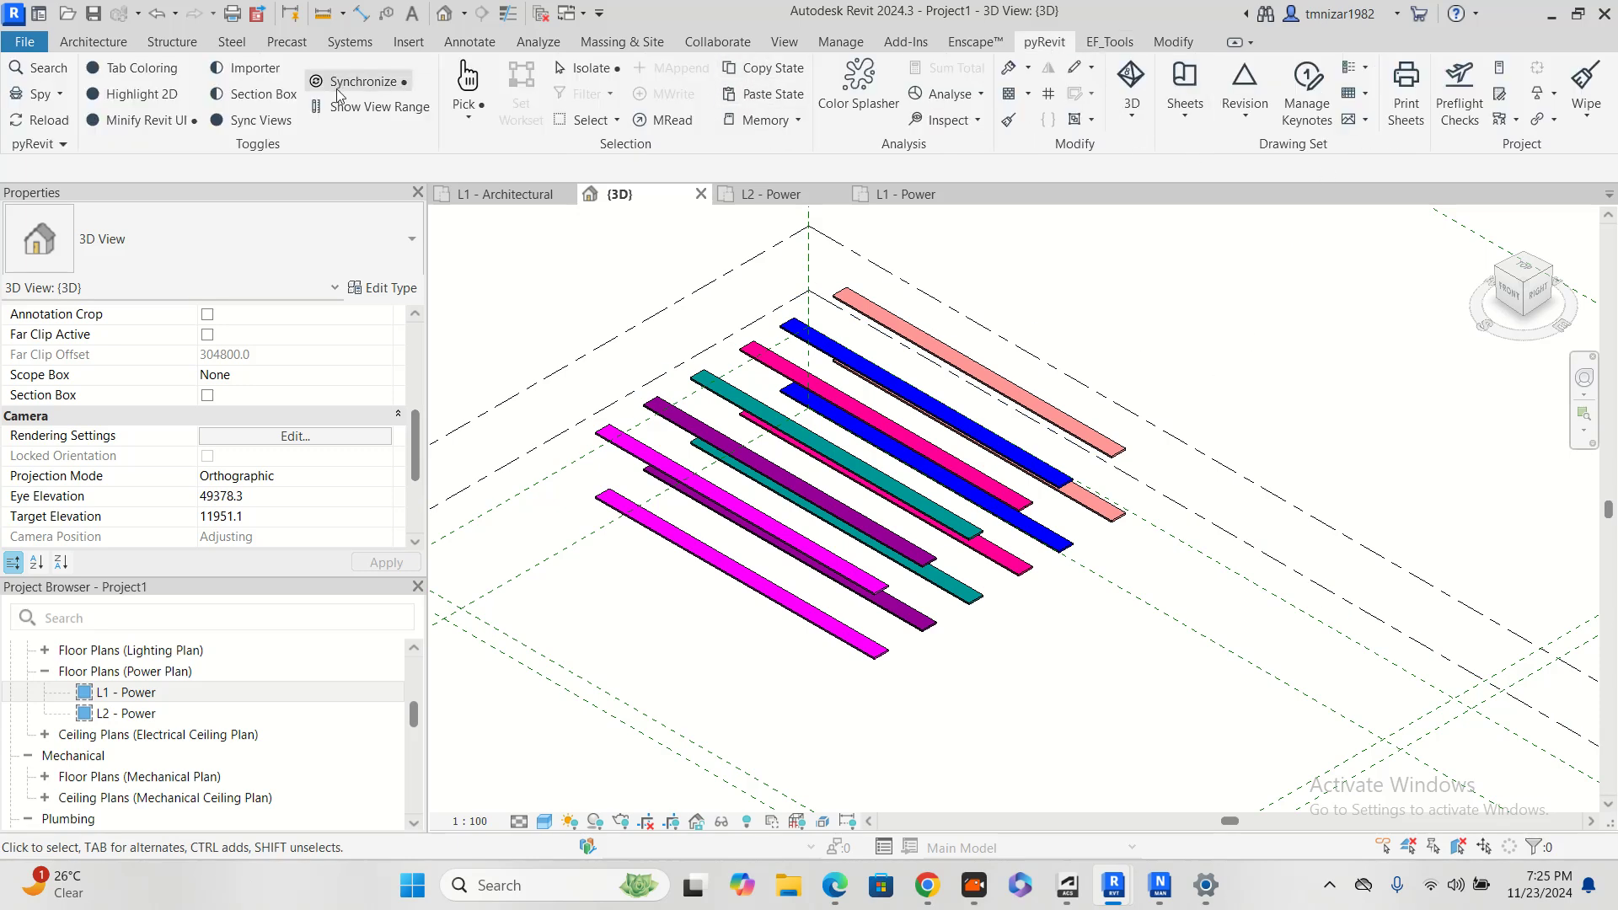
{"action": "middle_click_drag", "start_coordinate": [1272, 380], "coordinate": [1275, 351]}
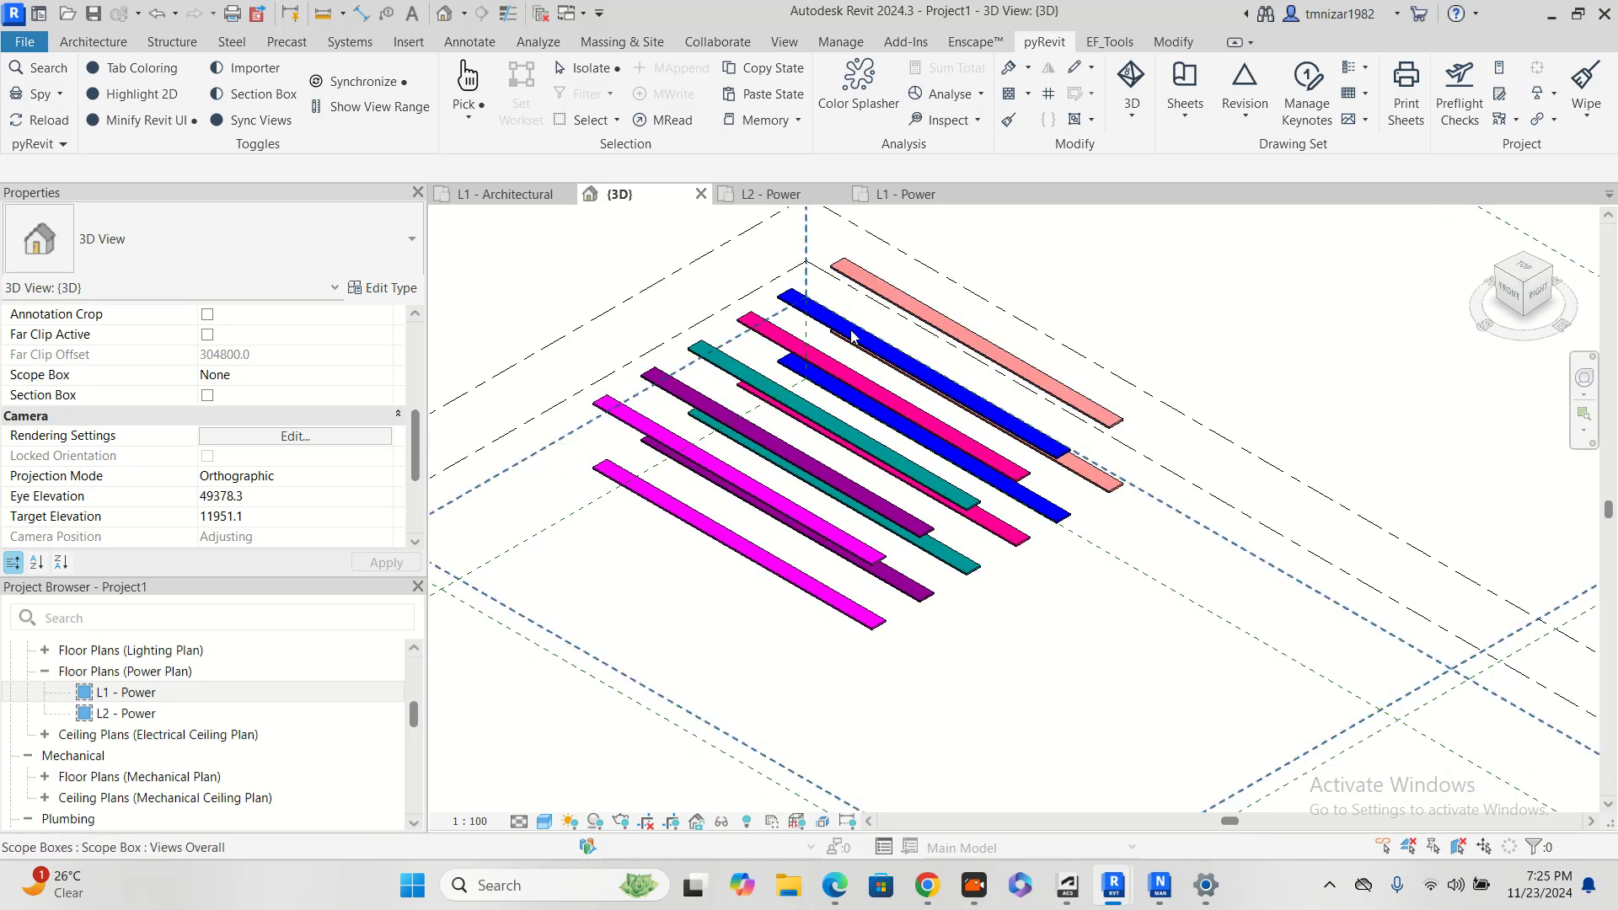
{"action": "middle_click_drag", "start_coordinate": [1026, 356], "coordinate": [1038, 420]}
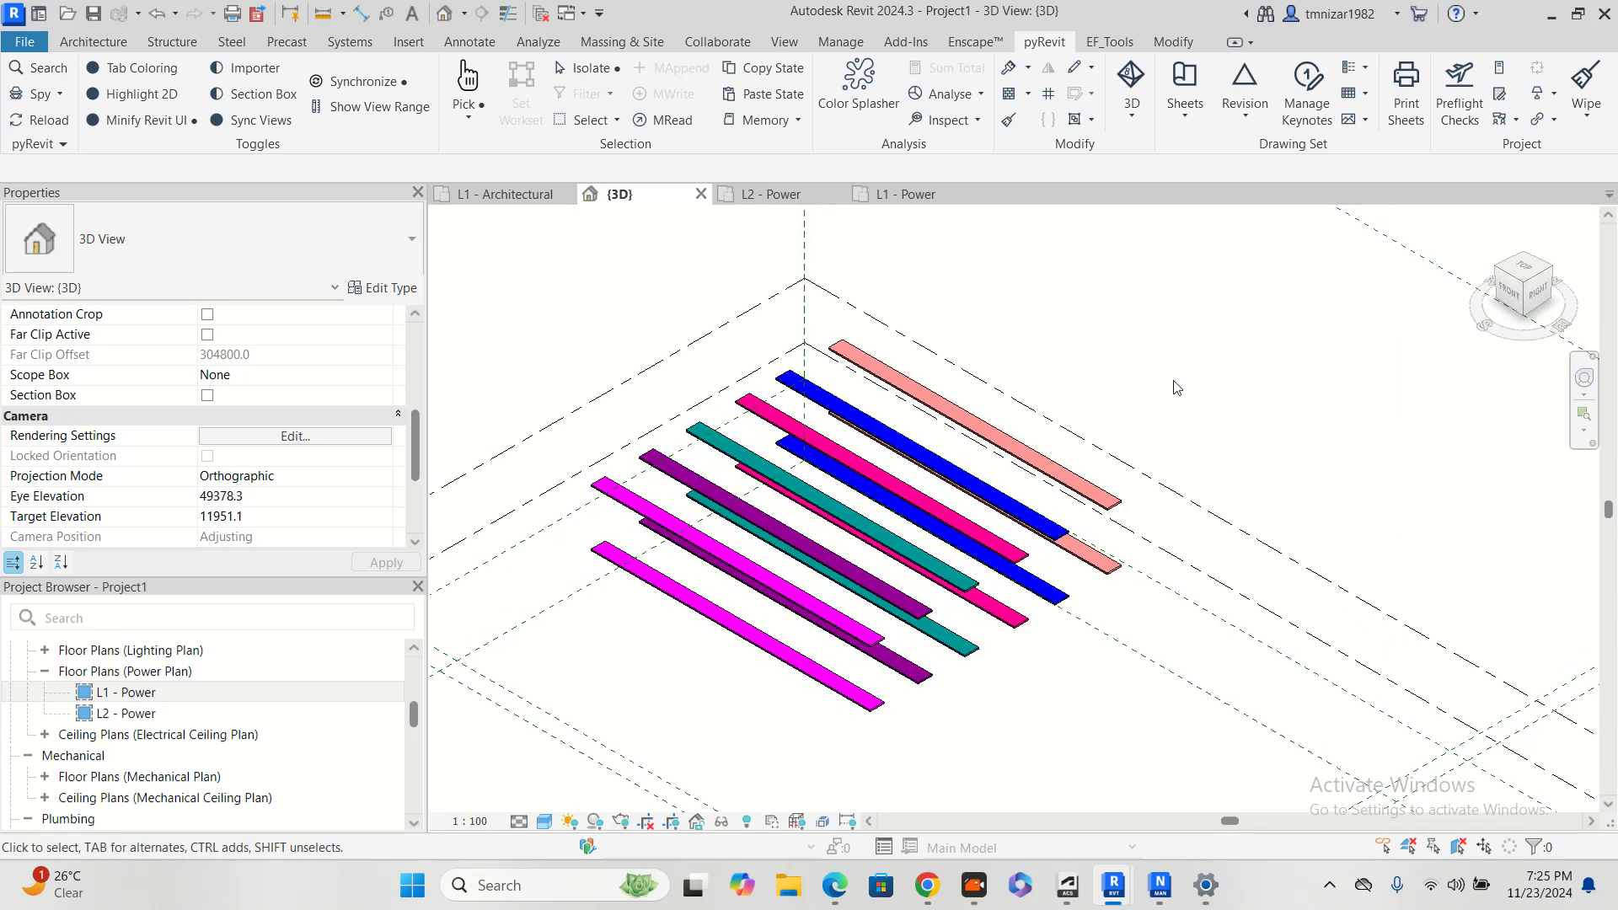